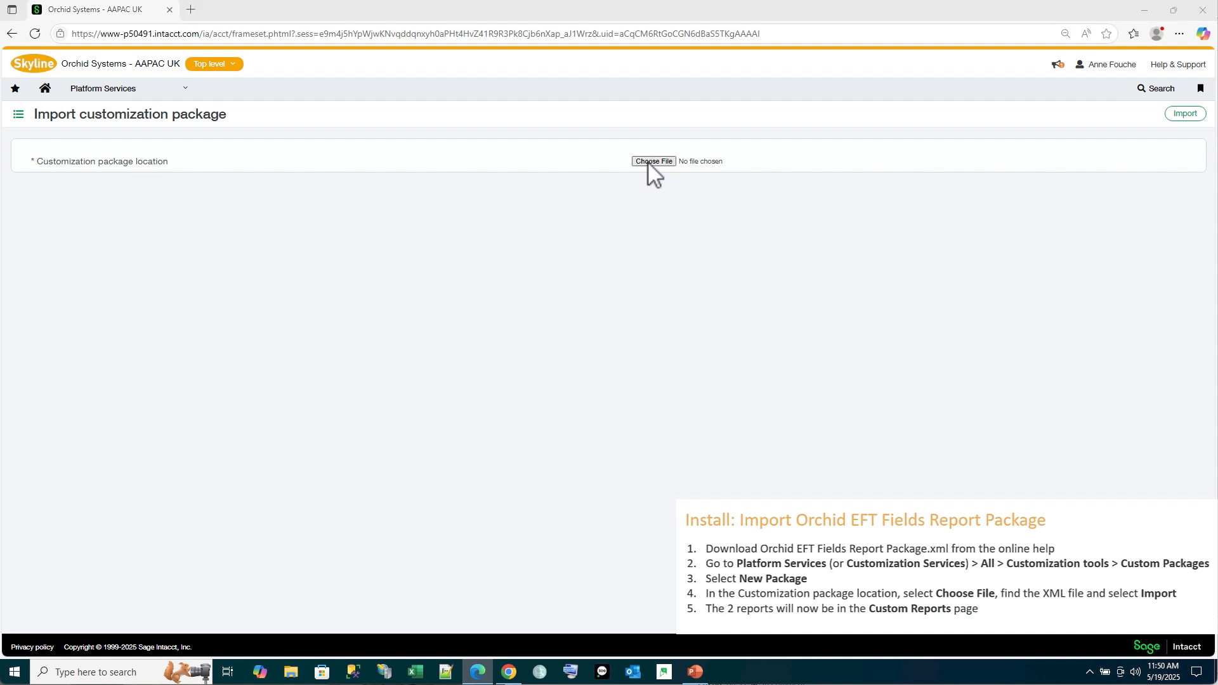
Choose Orchid EFT Fields Report Package.xml from Downloads as the customization package and import it
{"action": "left_click", "coordinate": [607, 134]}
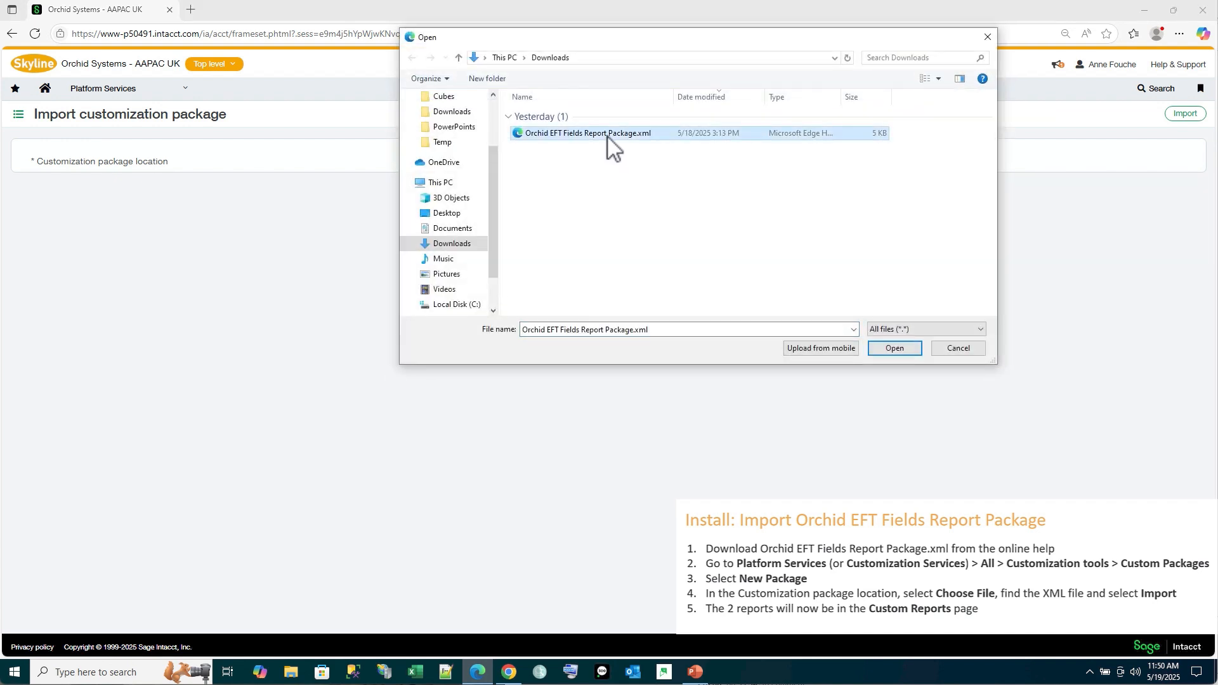
{"action": "left_click", "coordinate": [895, 349]}
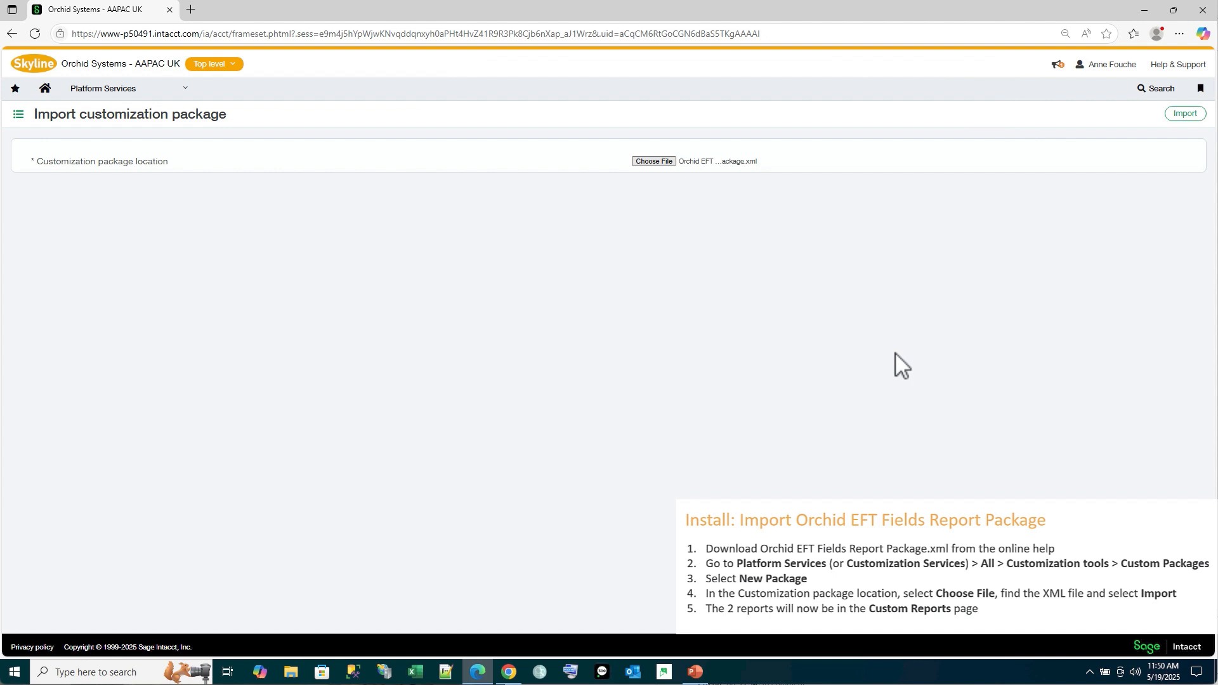
{"action": "left_click", "coordinate": [1173, 117]}
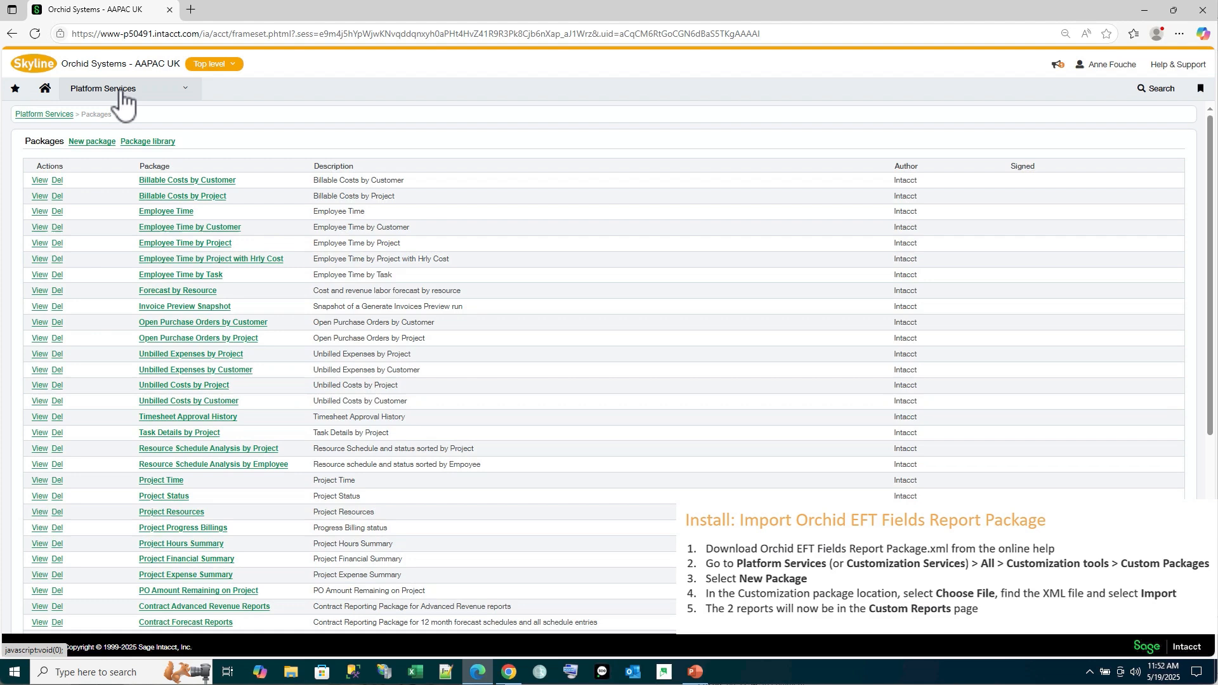
Open the Platform Services custom reports list and filter the report names by "orchid"
{"action": "left_click", "coordinate": [104, 89]}
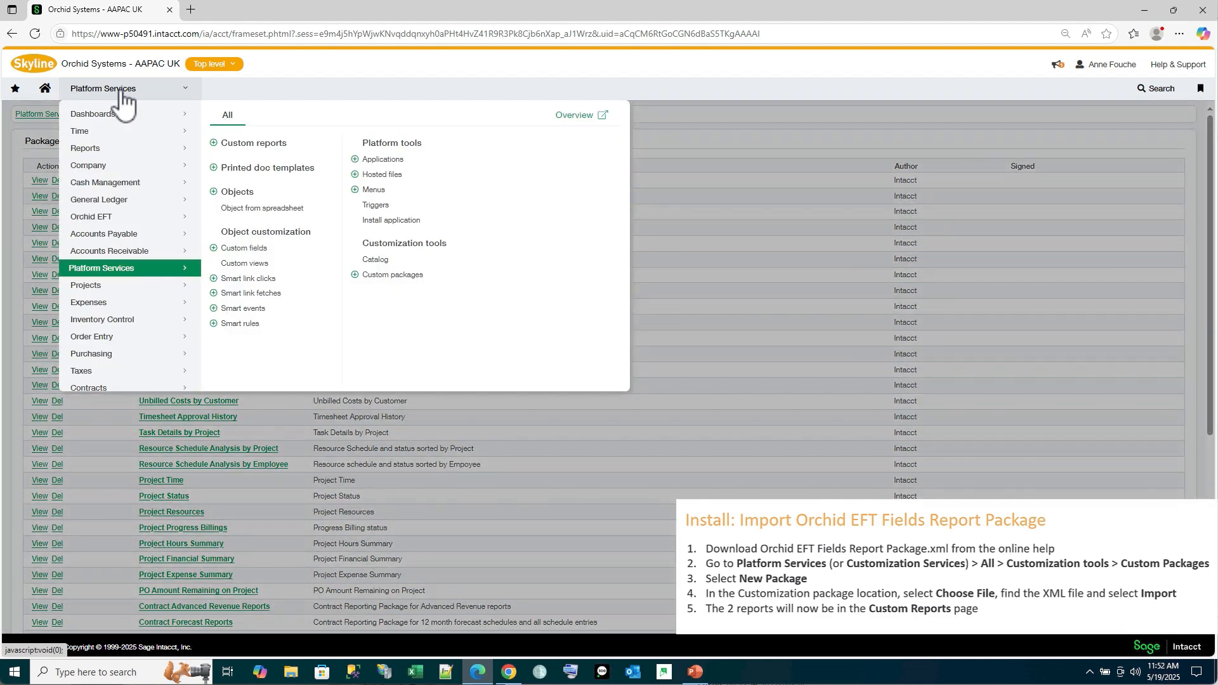
{"action": "left_click", "coordinate": [239, 144]}
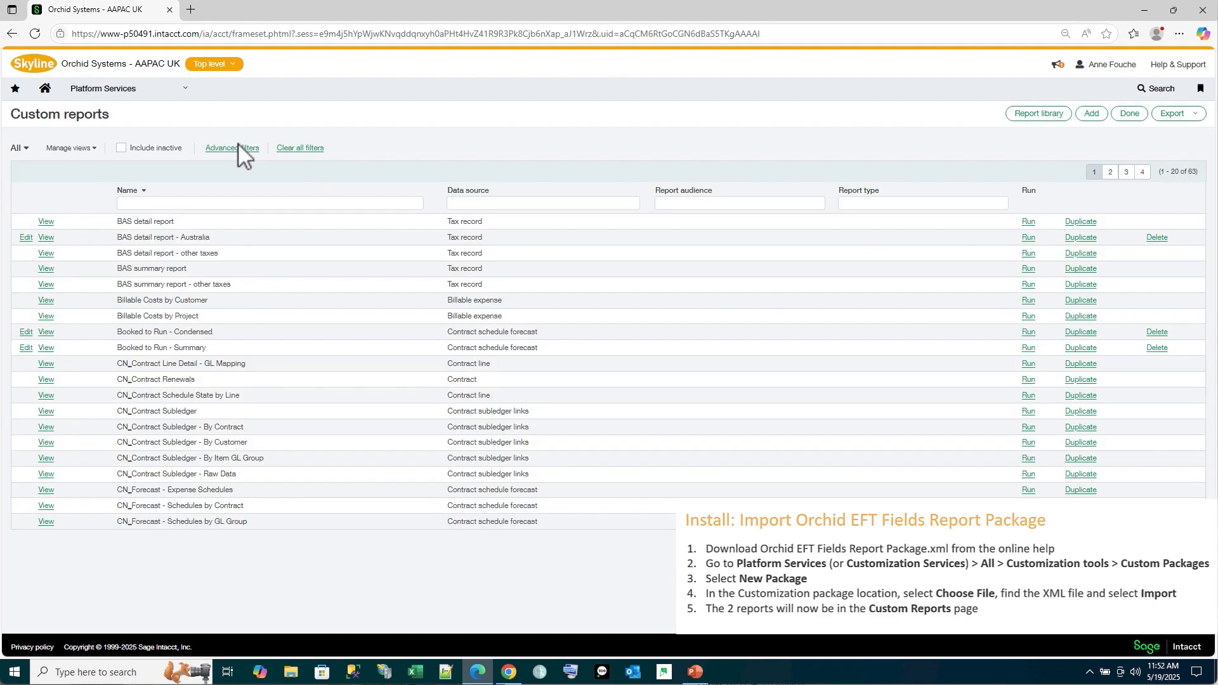
{"action": "left_click", "coordinate": [154, 202]}
{"action": "left_click", "coordinate": [153, 203]}
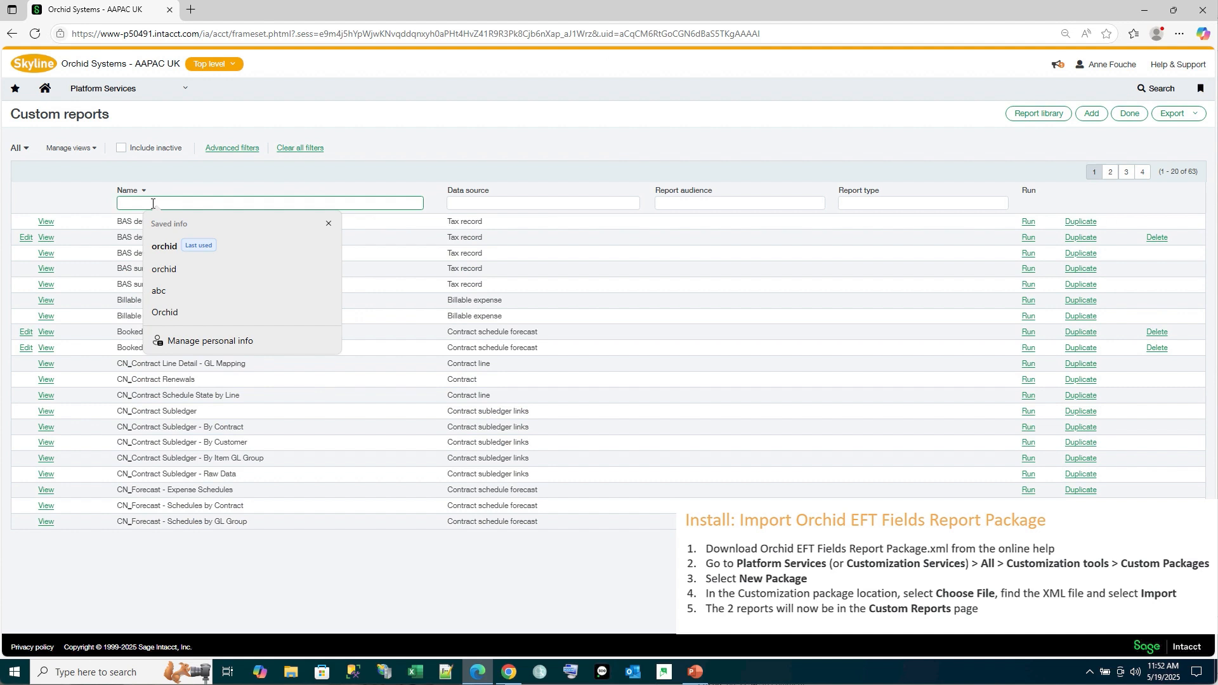
{"action": "type", "text": "orchid"}
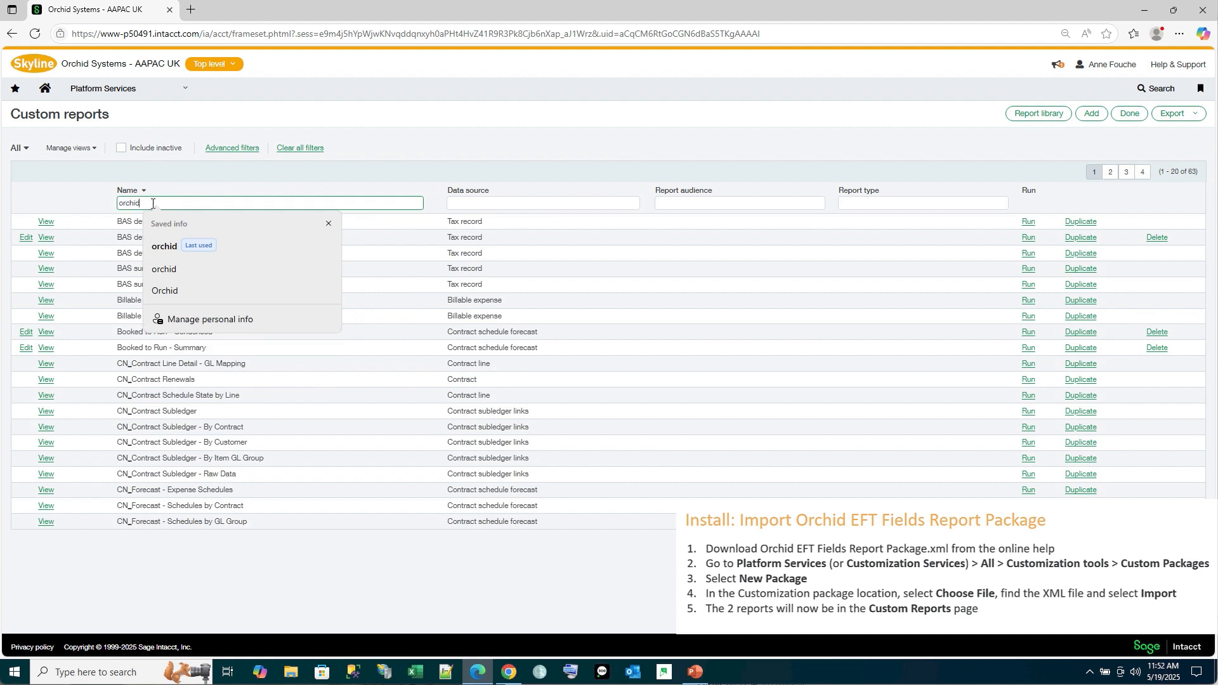
{"action": "key", "text": "Return"}
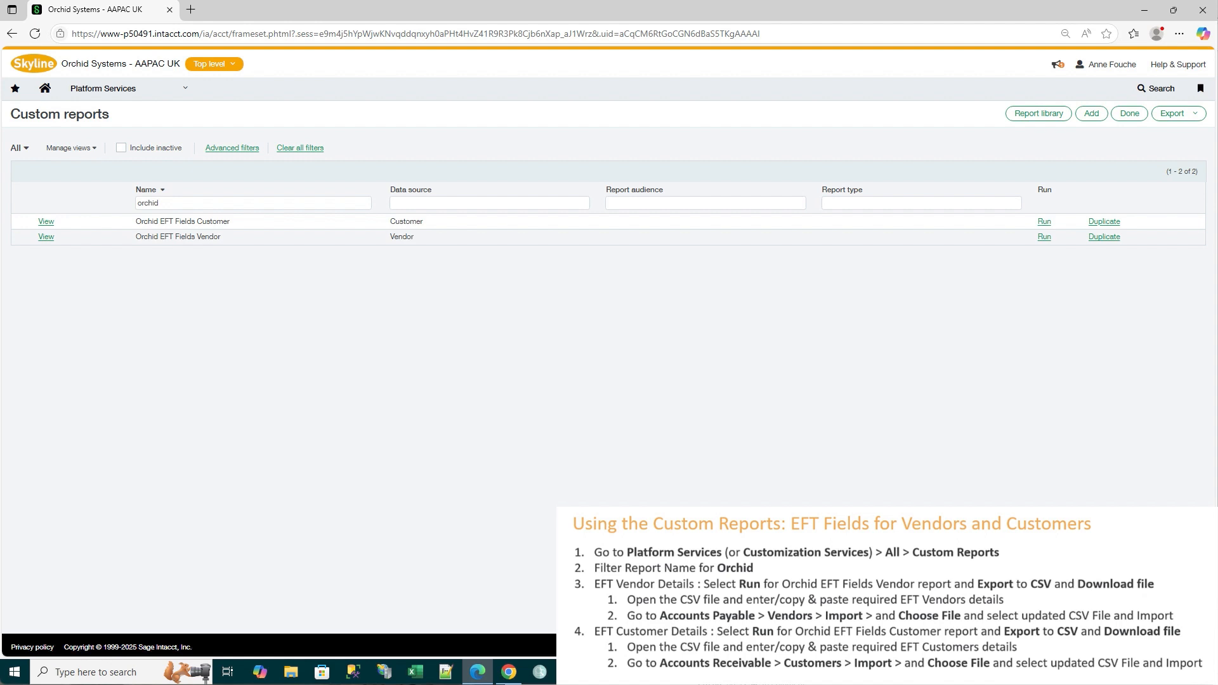
Review the data source and column list of the Orchid EFT Fields Vendor report, then return to the reports list
{"action": "left_click", "coordinate": [46, 239]}
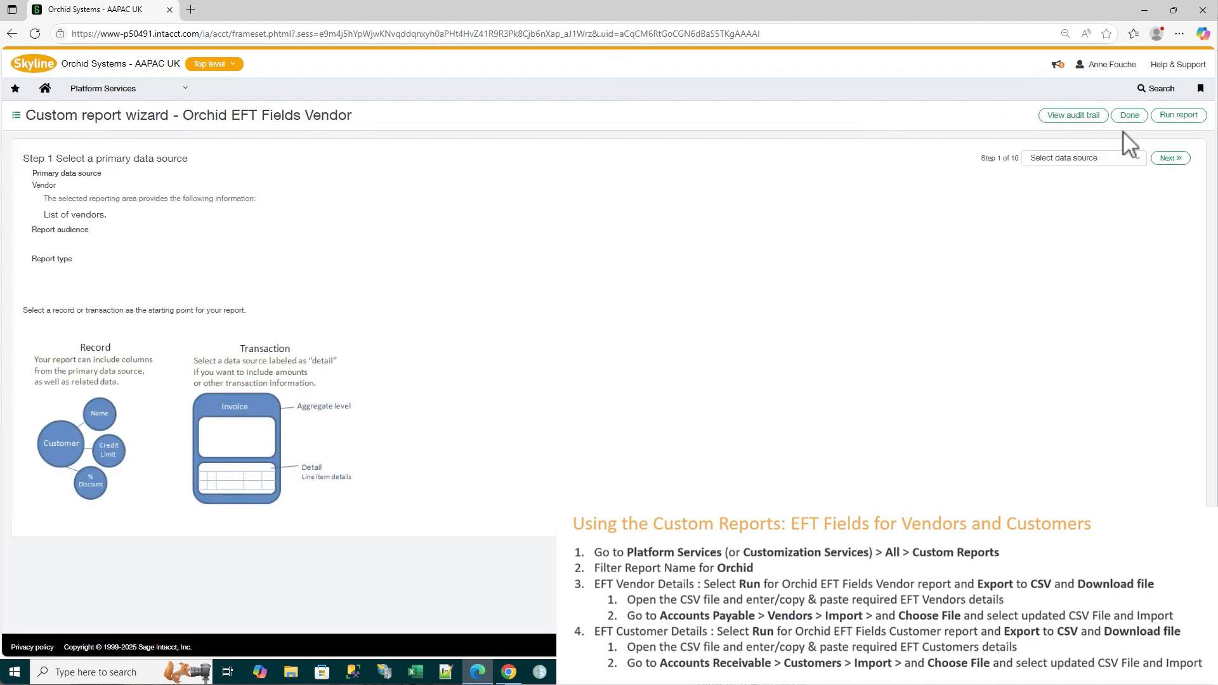
{"action": "left_click", "coordinate": [1165, 162]}
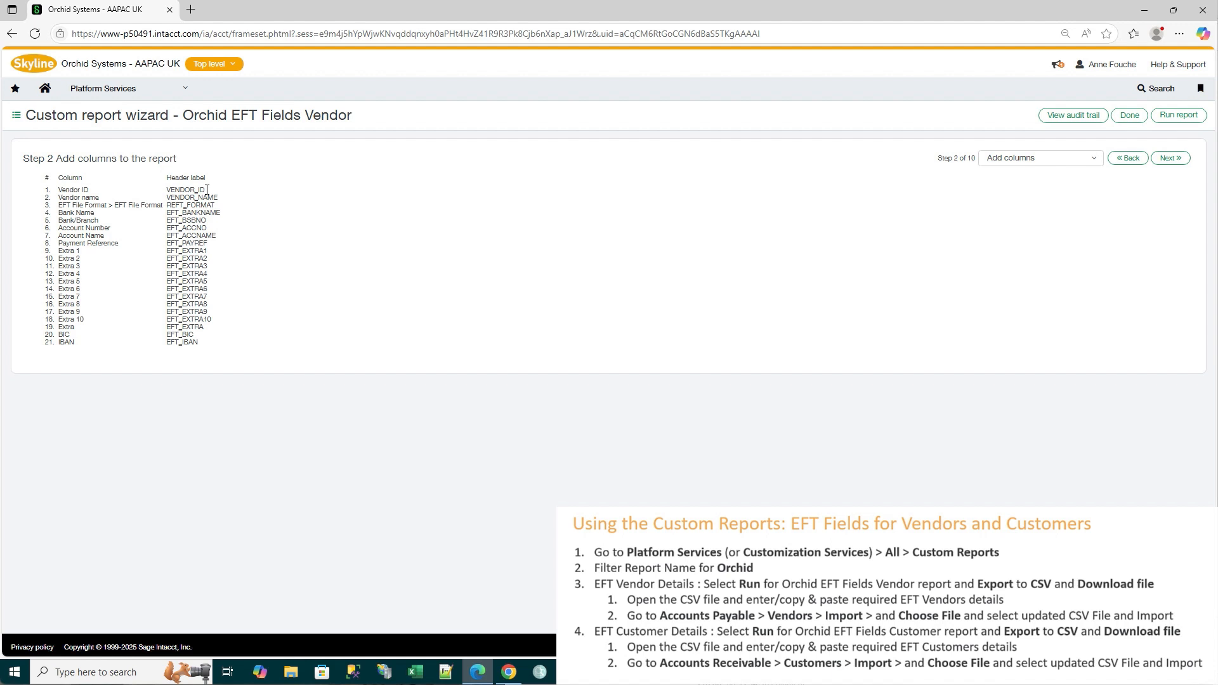
{"action": "left_click", "coordinate": [1123, 117]}
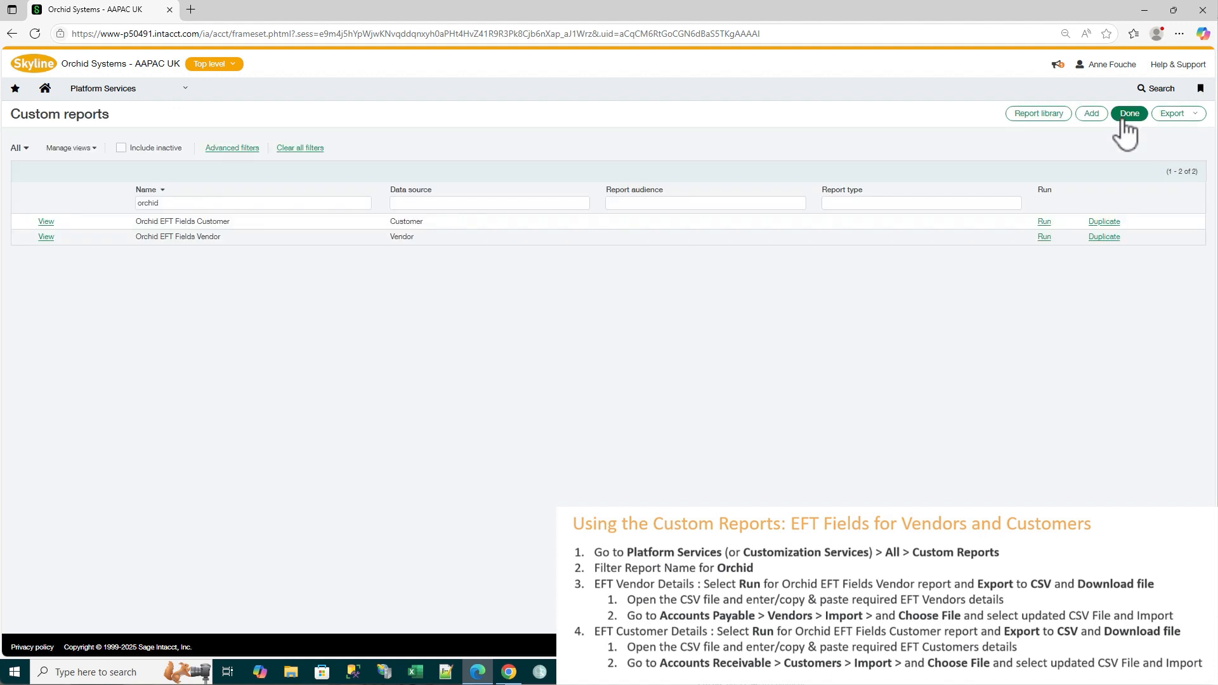
Run the Orchid EFT Fields Vendor report, export it to CSV, and open the downloaded csvdownload.csv in Excel
{"action": "left_click", "coordinate": [1044, 237]}
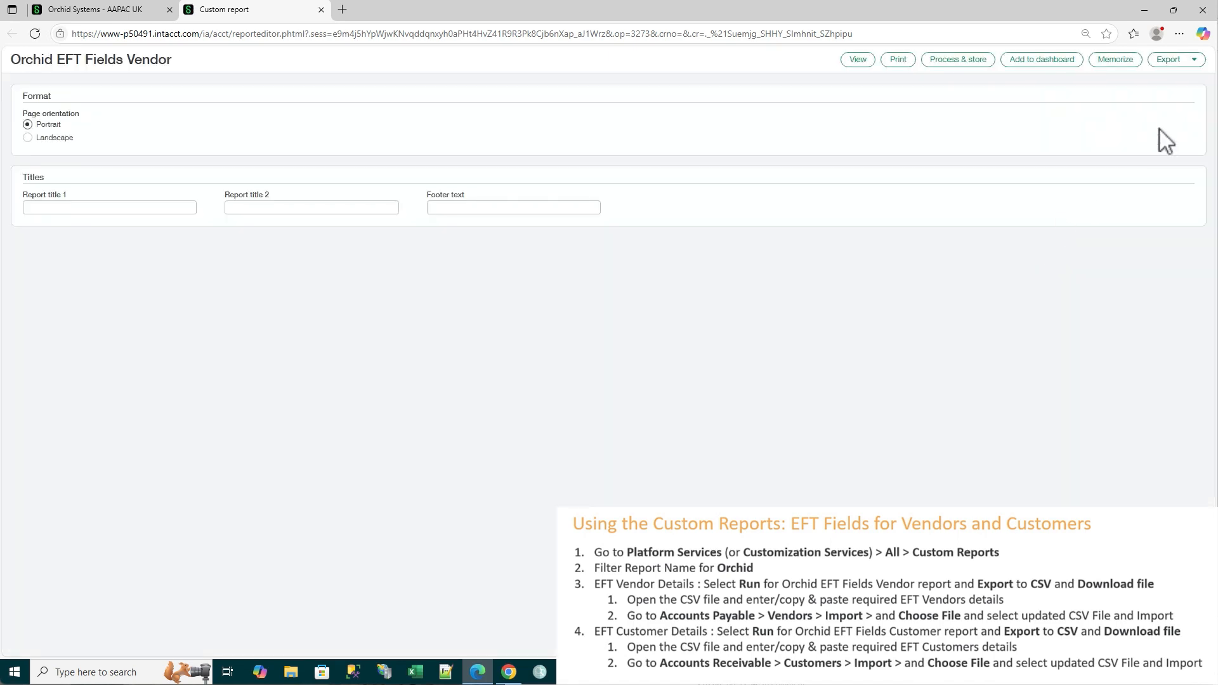
{"action": "left_click", "coordinate": [1194, 60]}
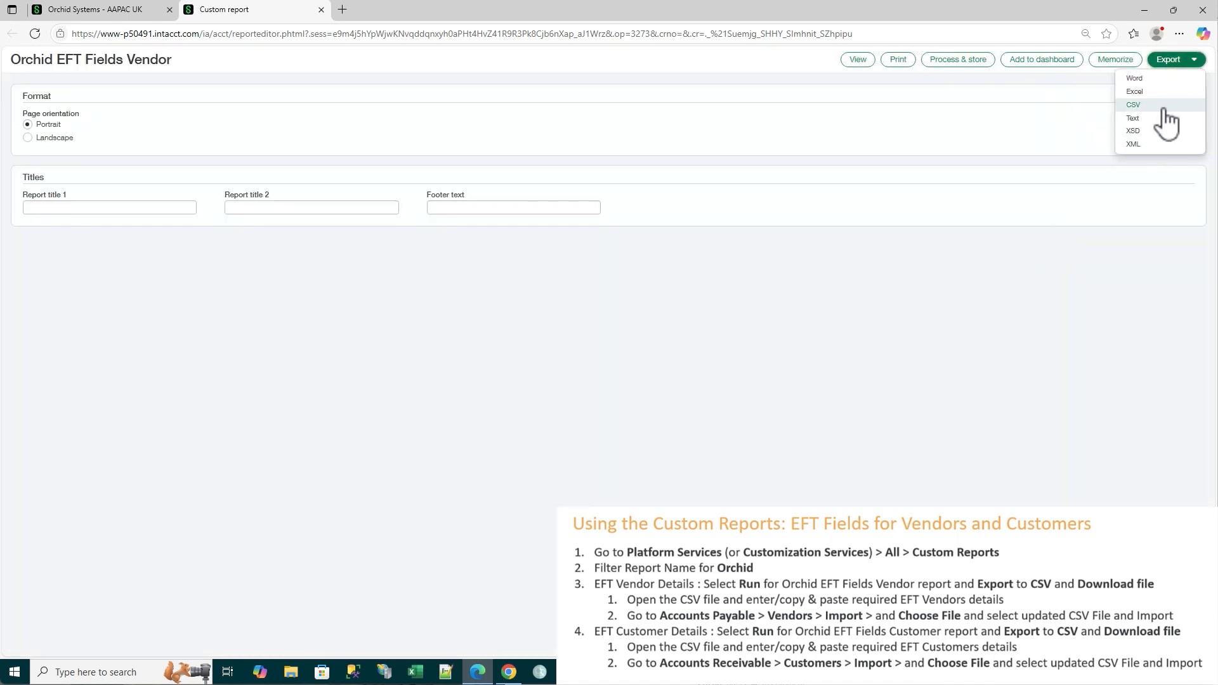
{"action": "left_click", "coordinate": [1133, 104]}
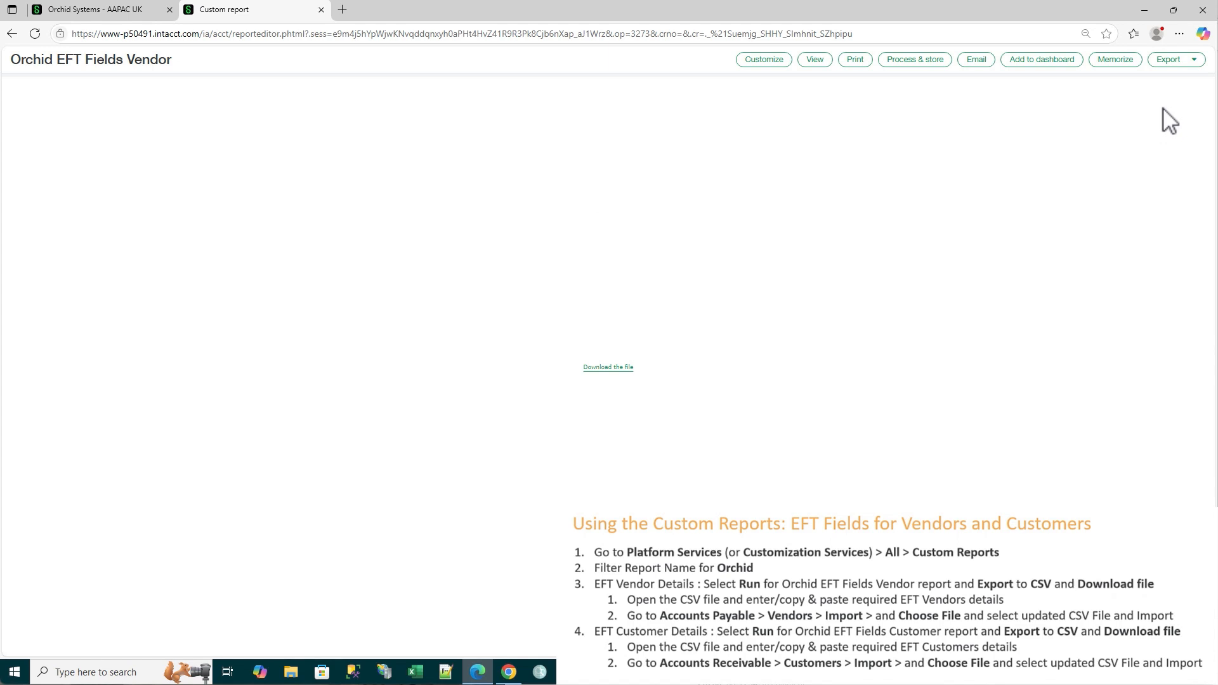
{"action": "left_click", "coordinate": [614, 369]}
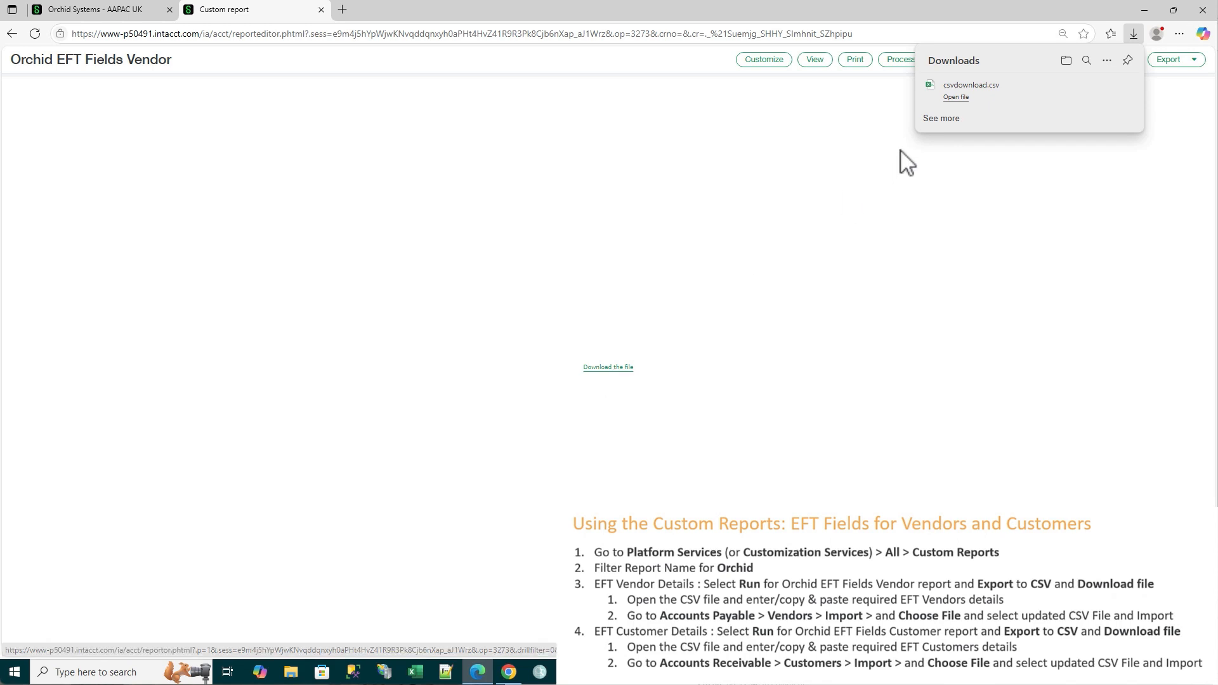
{"action": "left_click", "coordinate": [957, 97]}
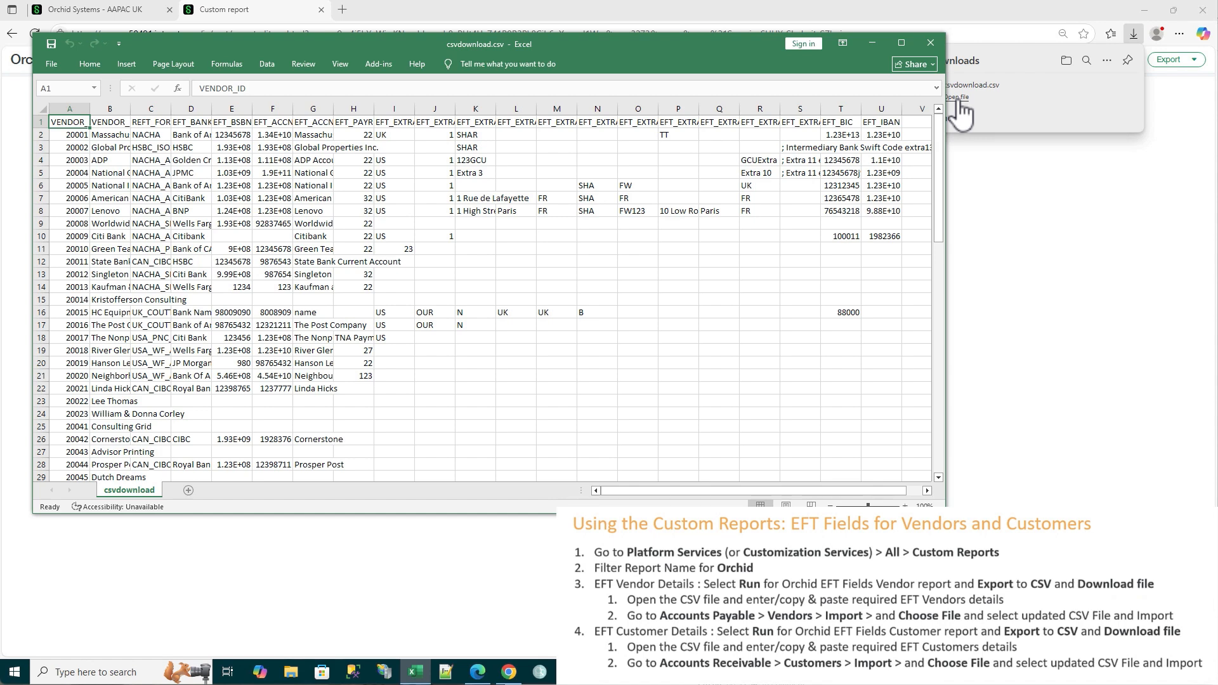
Auto-fit the widths of columns A through U to their contents and return to the REFT_FORMAT column
{"action": "left_click_drag", "start_coordinate": [79, 108], "coordinate": [558, 127]}
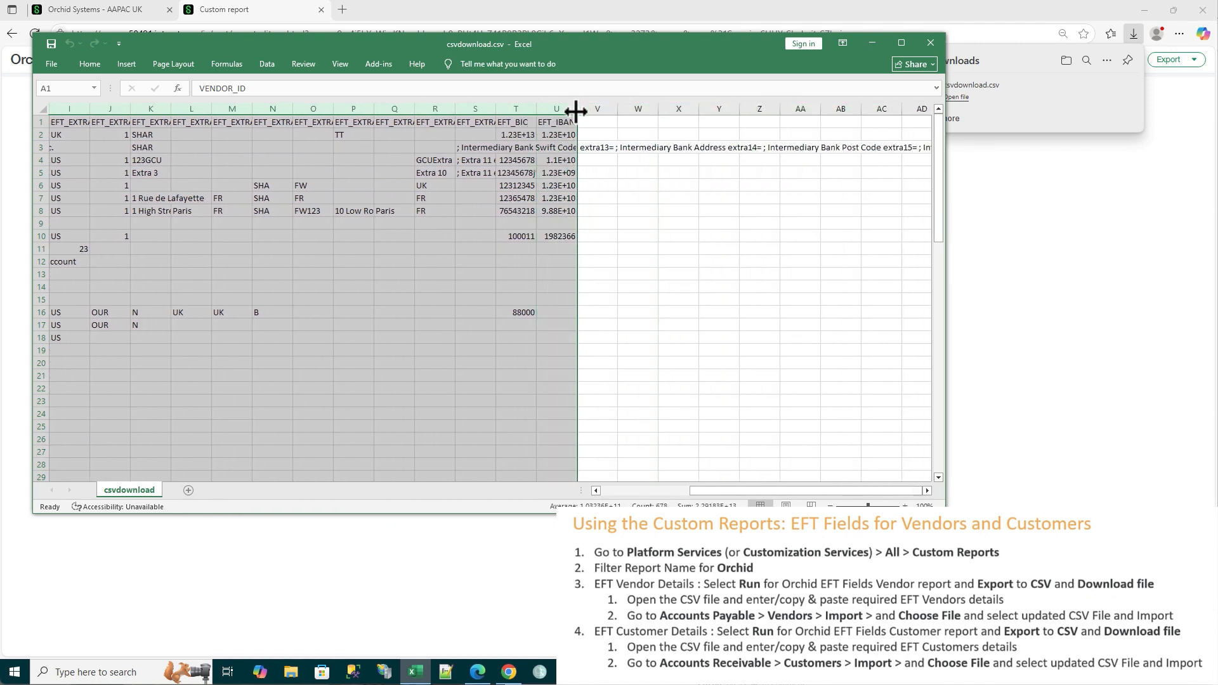
{"action": "double_click", "coordinate": [576, 106]}
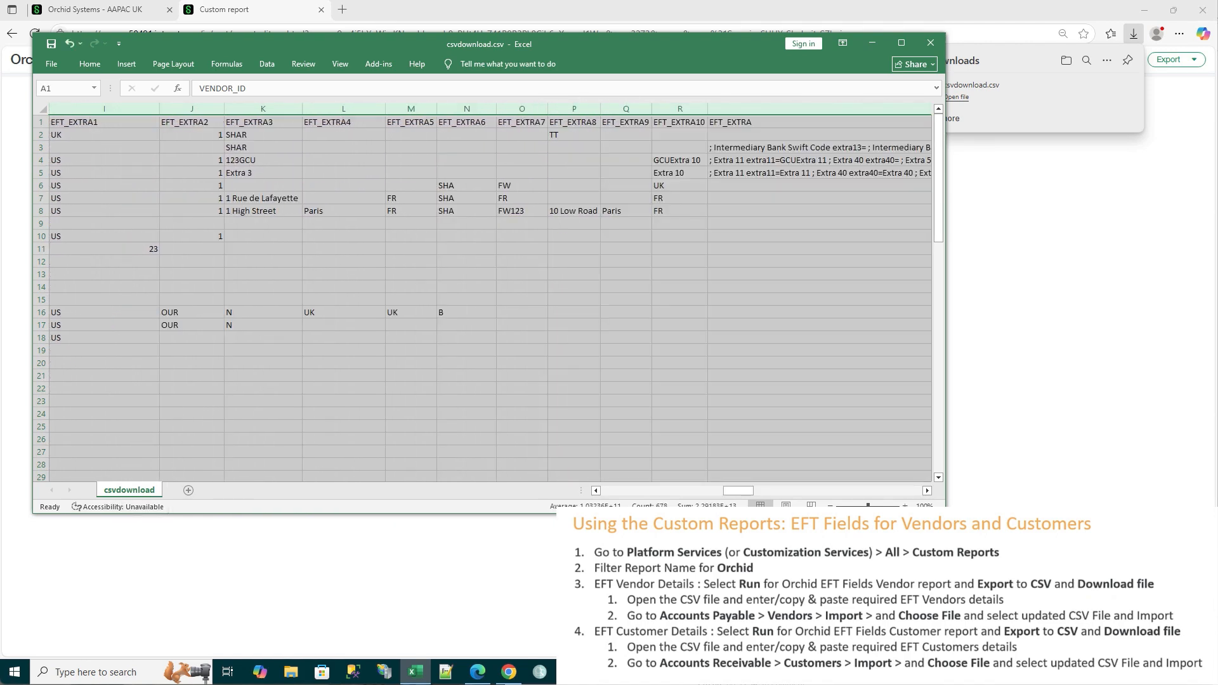
{"action": "left_click_drag", "start_coordinate": [739, 491], "coordinate": [608, 493]}
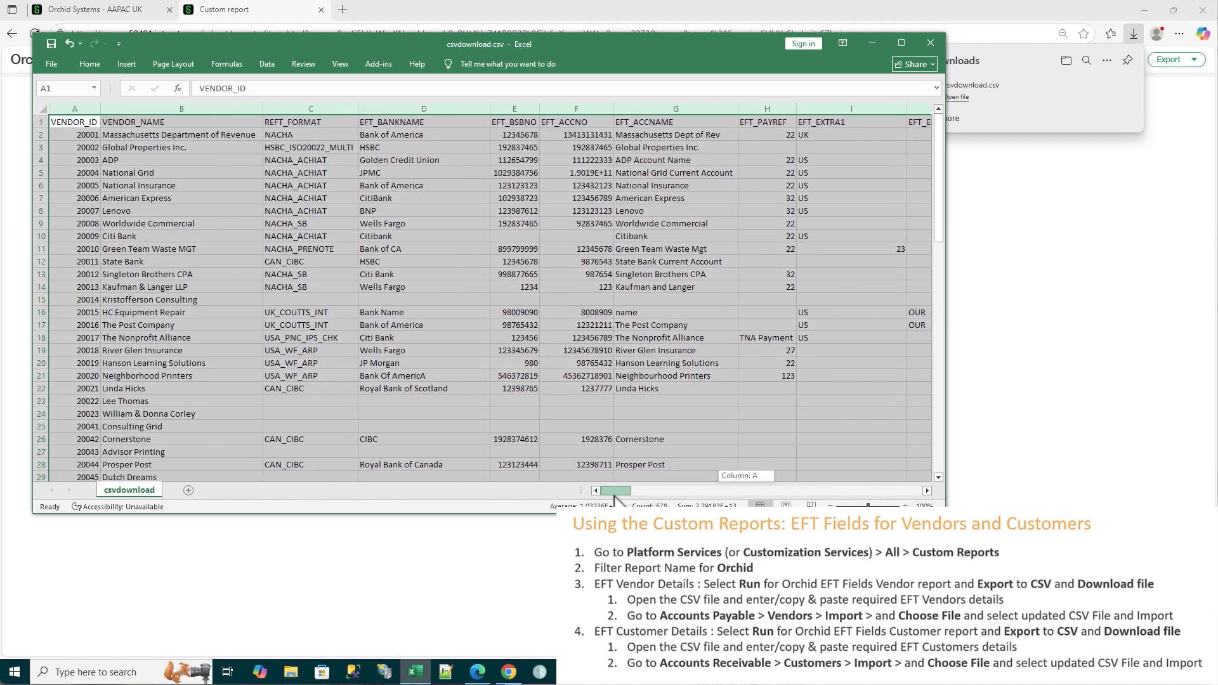
{"action": "left_click", "coordinate": [279, 137]}
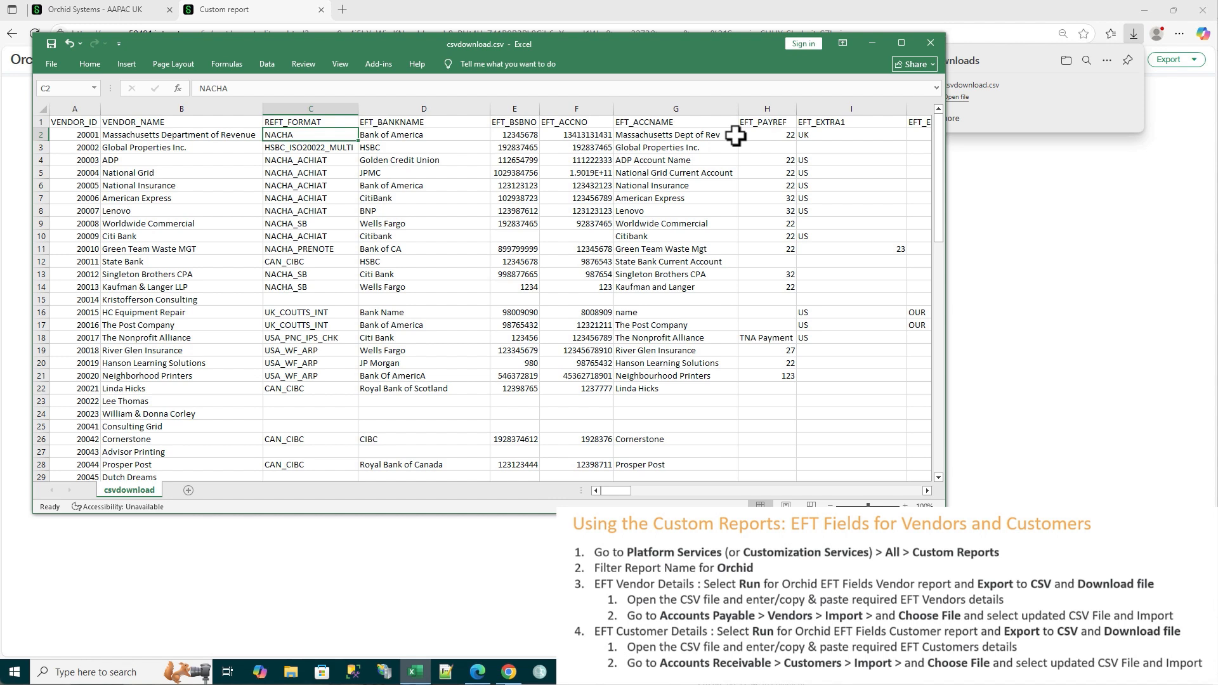
Copy the CAN_CIBC format from cell C22 to cell C23 for vendor 20022
{"action": "left_click", "coordinate": [287, 300]}
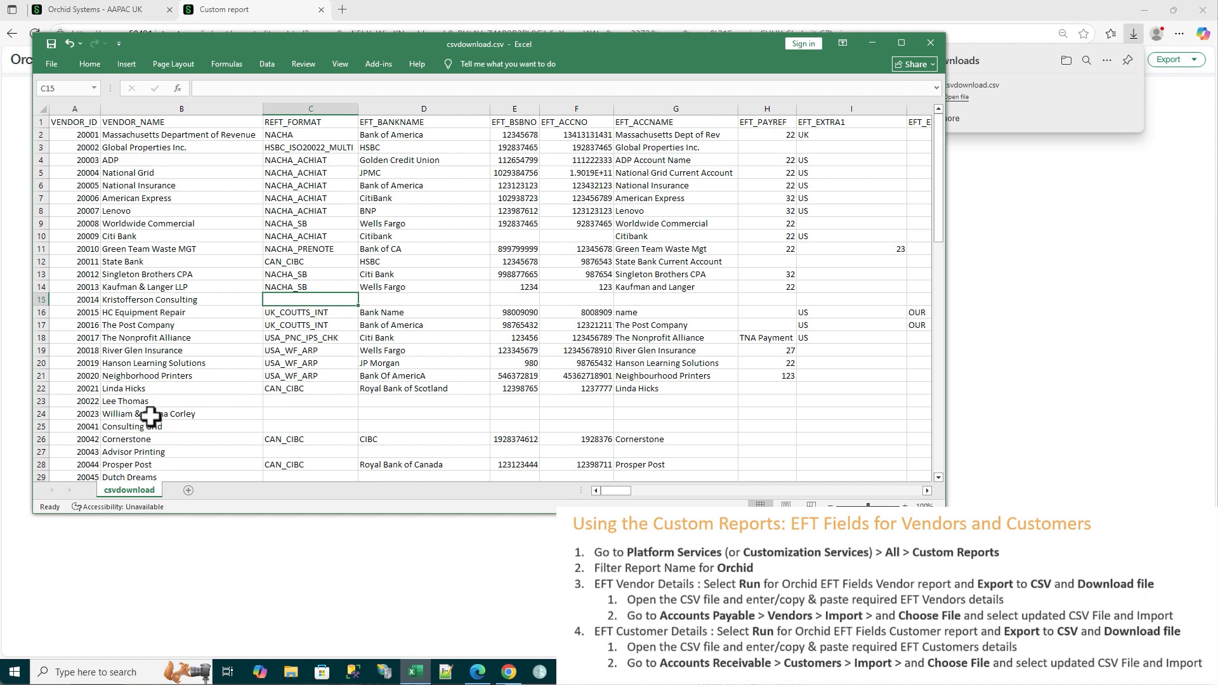
{"action": "left_click", "coordinate": [292, 393]}
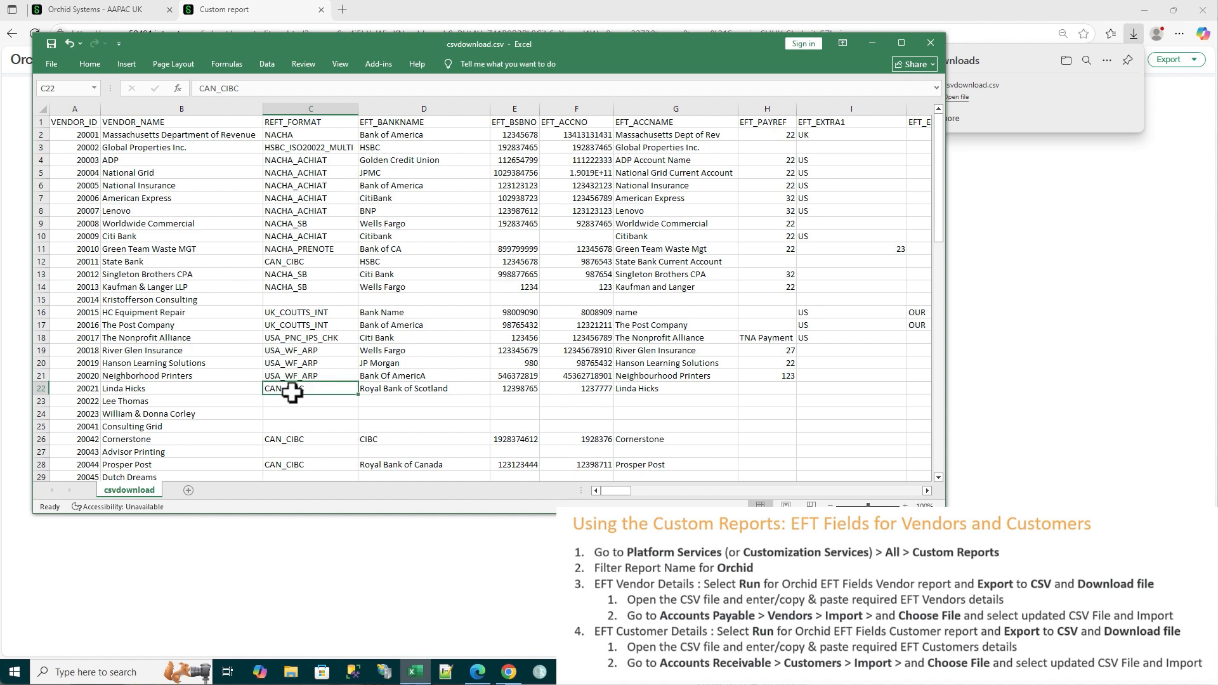
{"action": "left_click", "coordinate": [291, 403]}
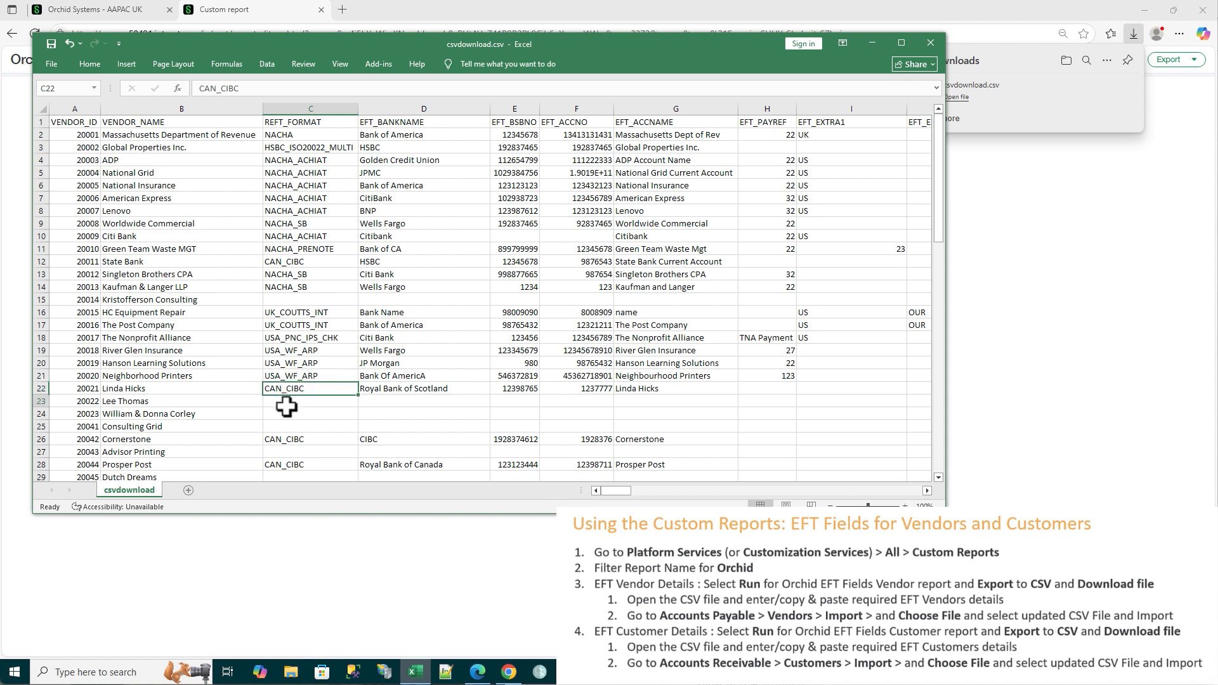
{"action": "left_click", "coordinate": [289, 391]}
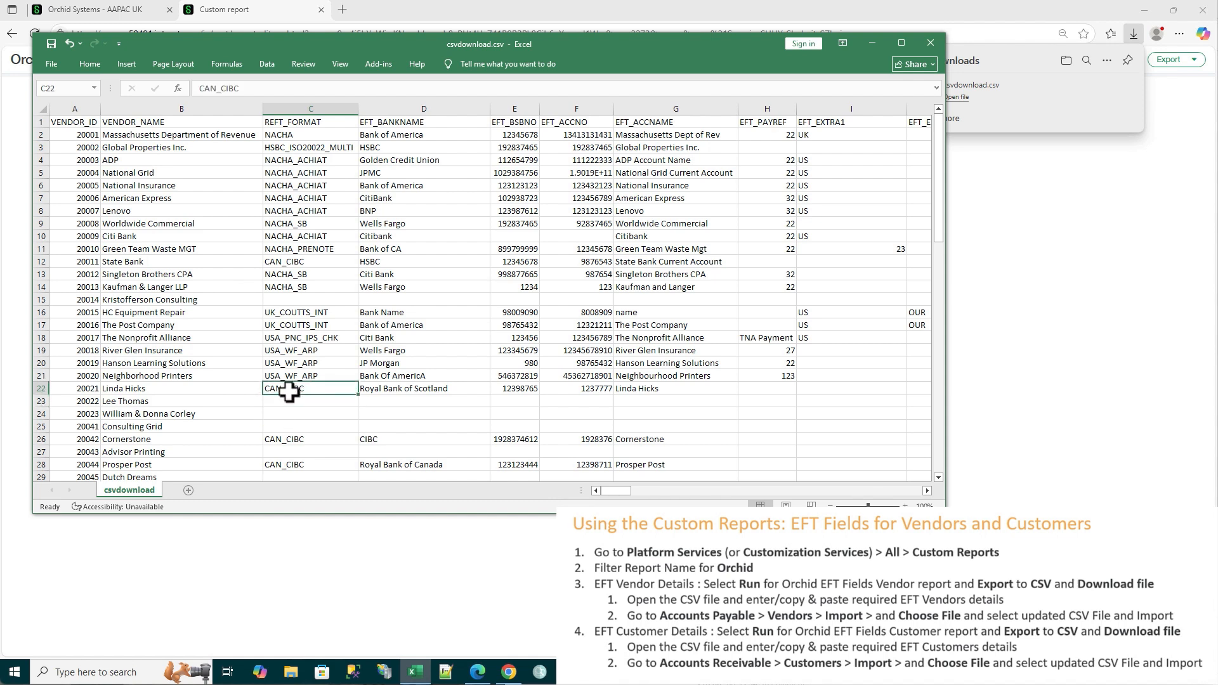
{"action": "key", "text": "ctrl+c"}
{"action": "left_click", "coordinate": [287, 402]}
{"action": "key", "text": "ctrl+v"}
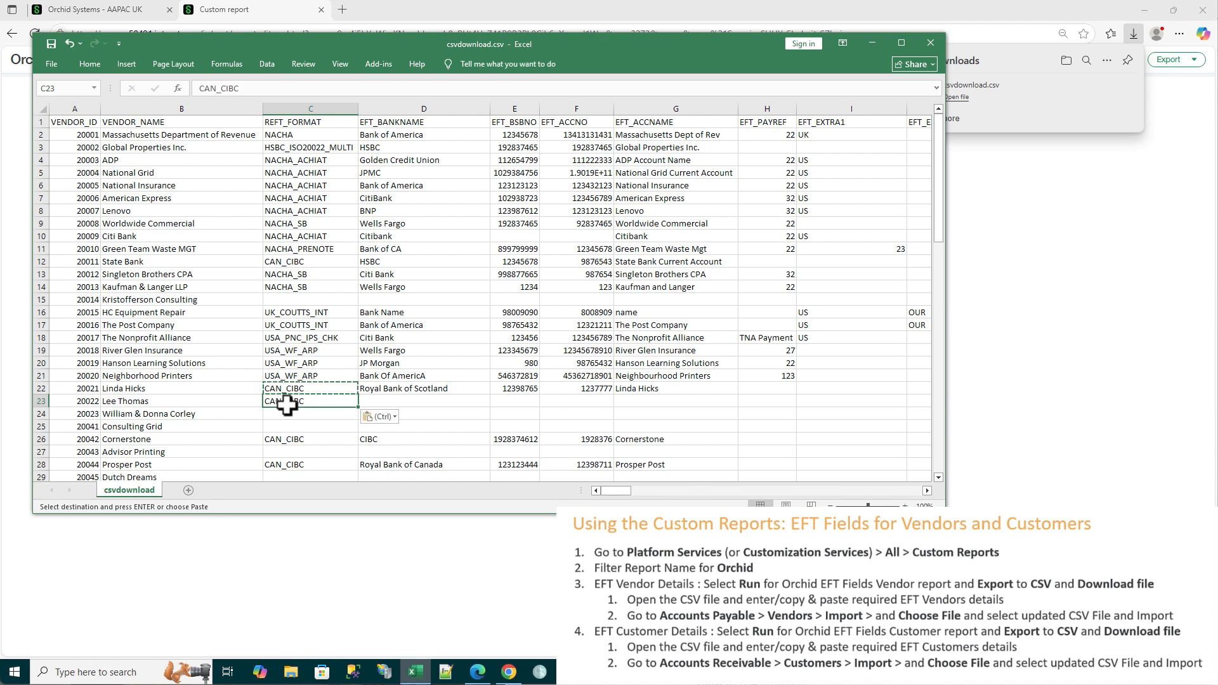
Copy the bank name, BSB number, account number and account name from D22:G22 into row 23
{"action": "left_click_drag", "start_coordinate": [376, 389], "coordinate": [623, 392]}
{"action": "key", "text": "ctrl+c"}
{"action": "left_click", "coordinate": [384, 407]}
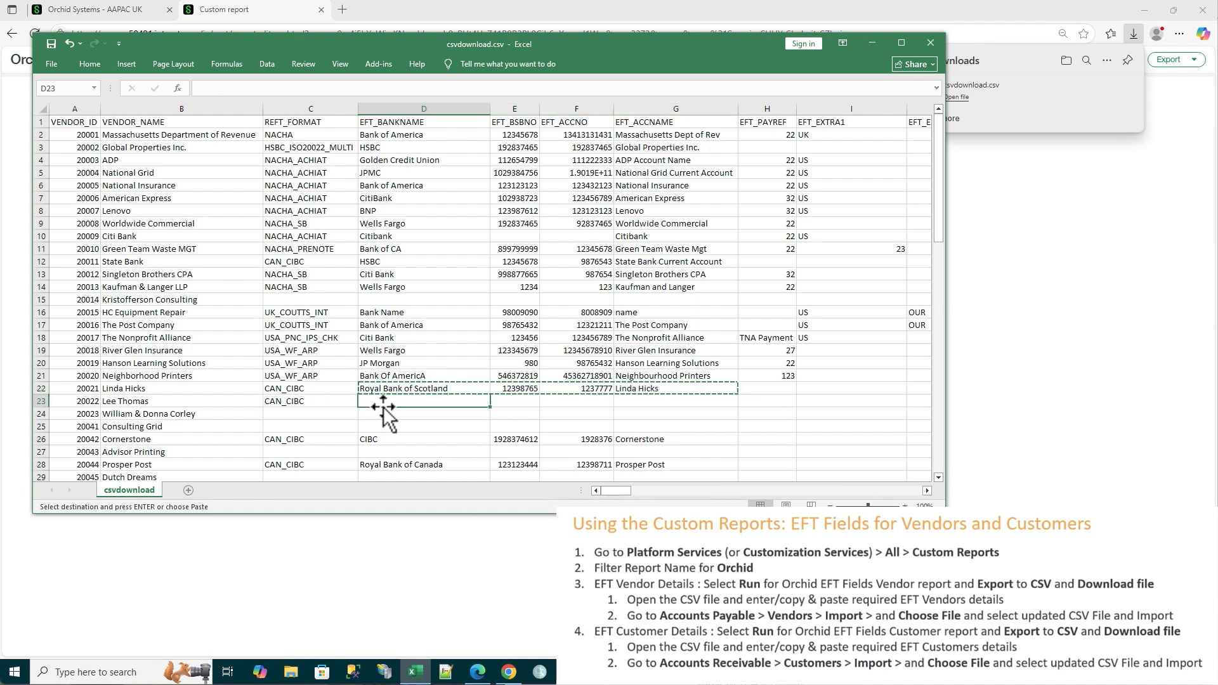
{"action": "key", "text": "ctrl+v"}
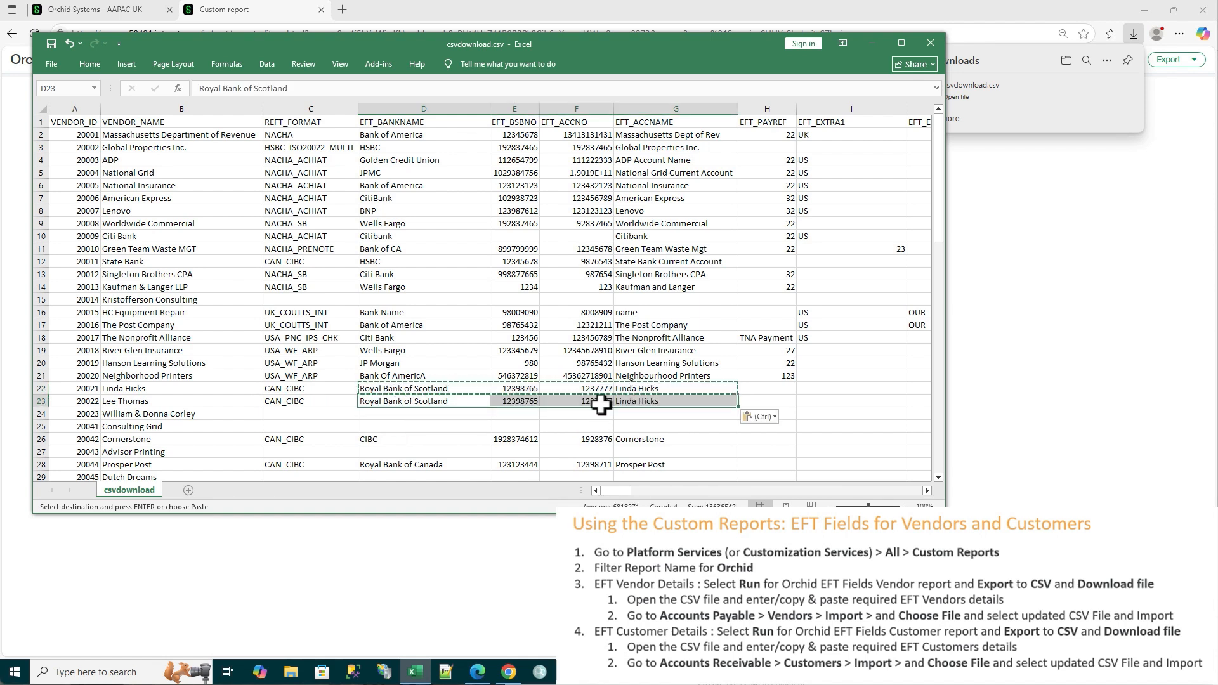
Replace the EFT_ACCNAME in cell G23 with the name of that row's vendor
{"action": "double_click", "coordinate": [648, 406]}
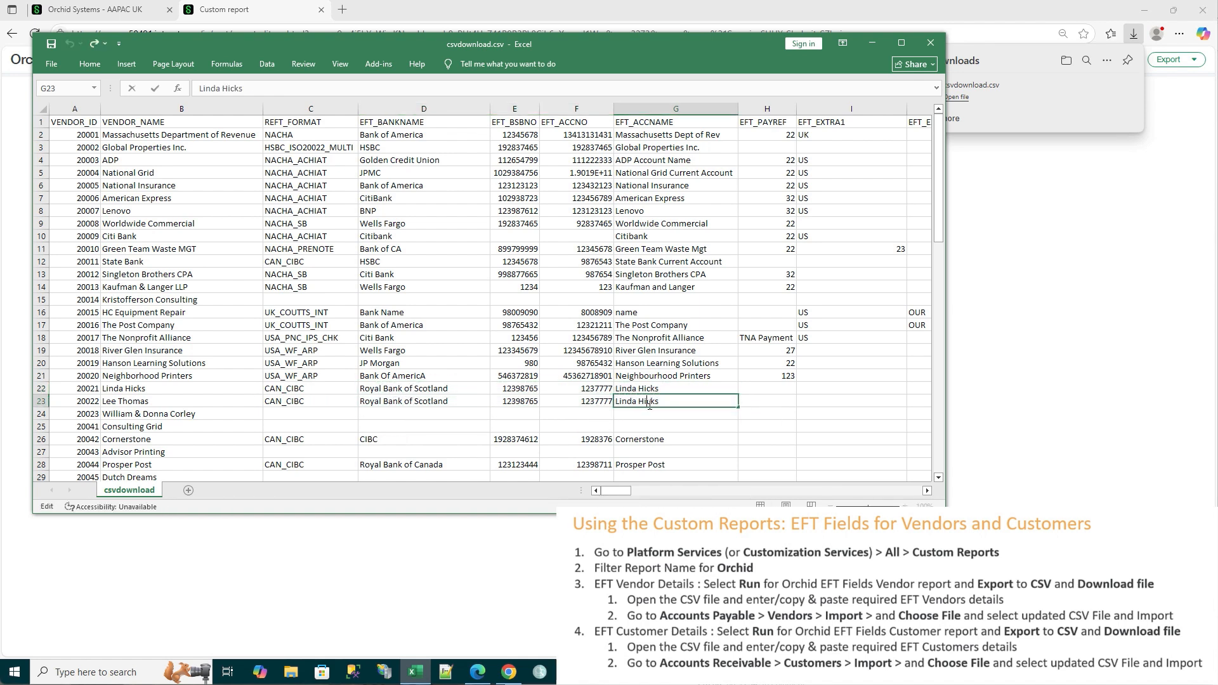
{"action": "left_click_drag", "start_coordinate": [672, 404], "coordinate": [610, 405]}
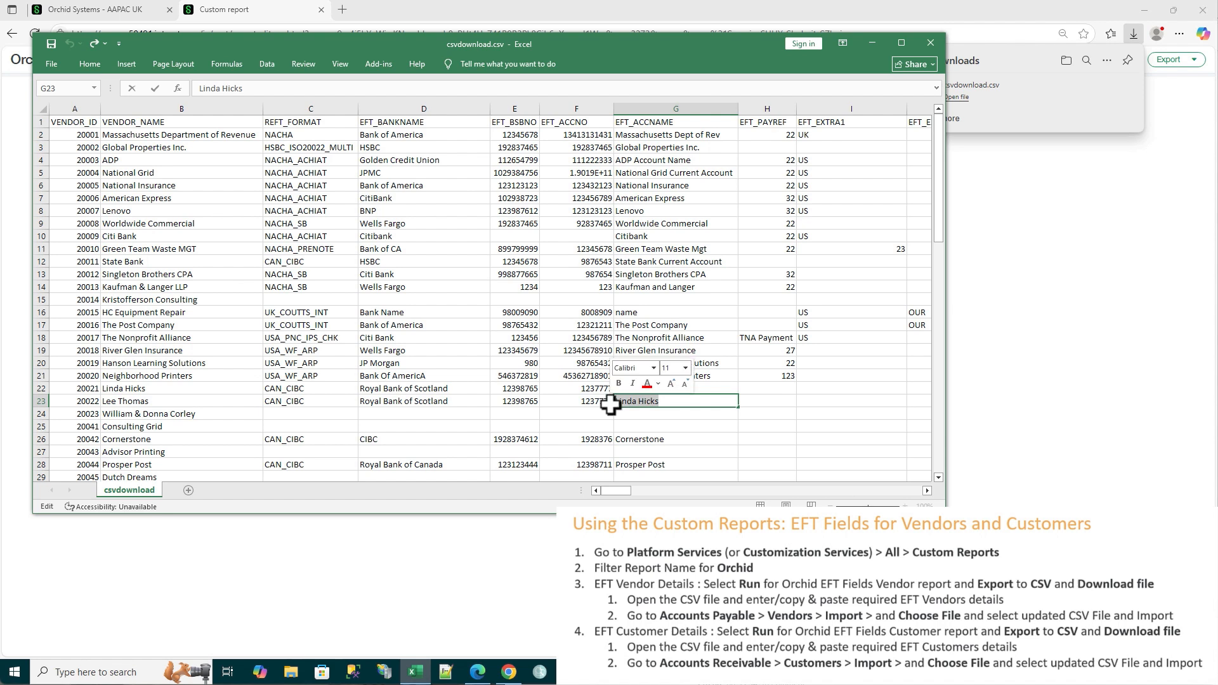
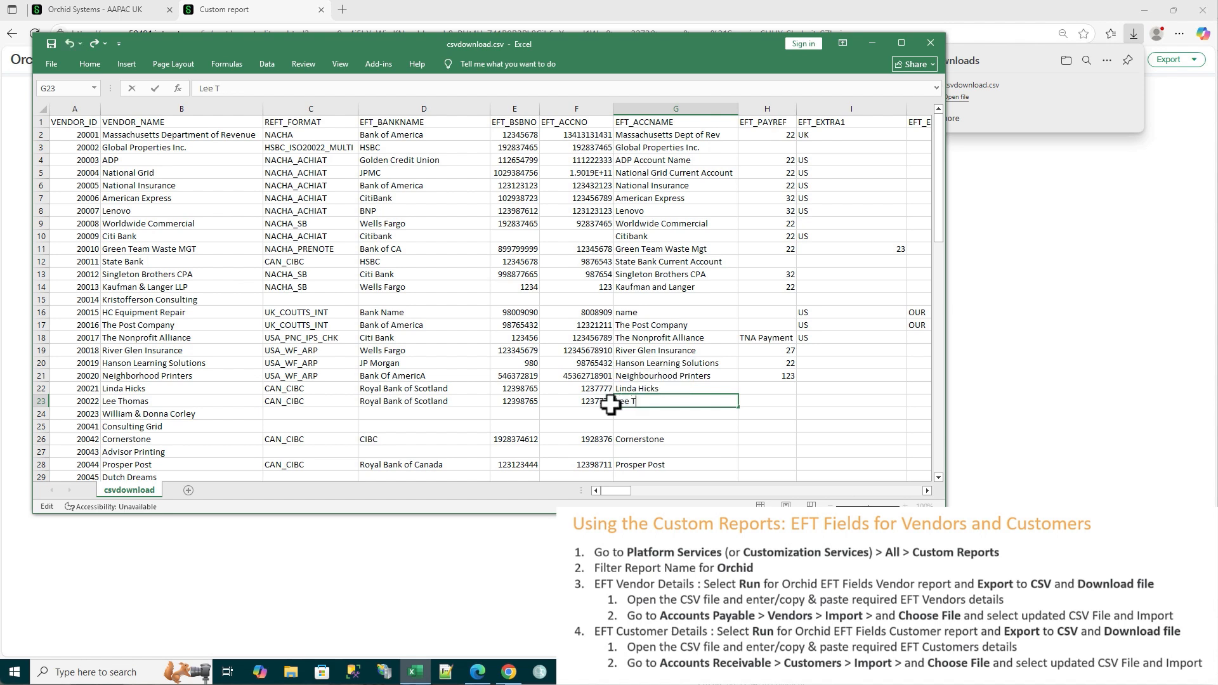
{"action": "left_click", "coordinate": [595, 401]}
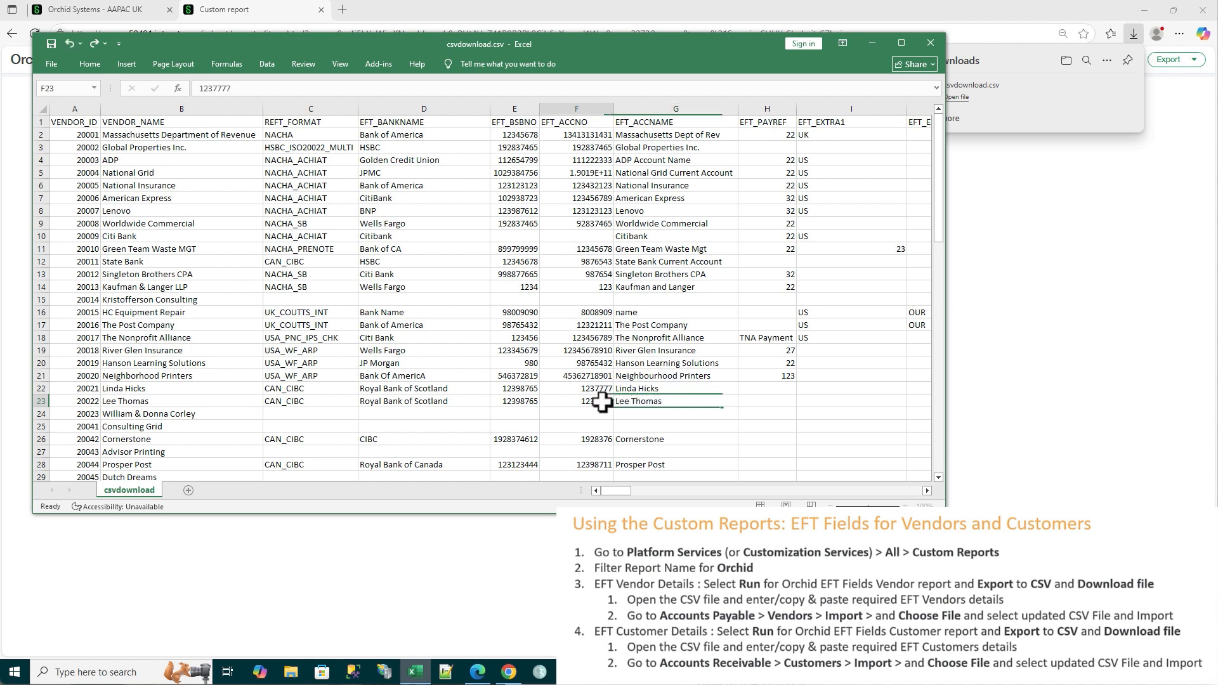
Change the last digit of both the EFT_BSBNO in E23 and the EFT_ACCNO in F23 to 8
{"action": "left_click", "coordinate": [521, 405]}
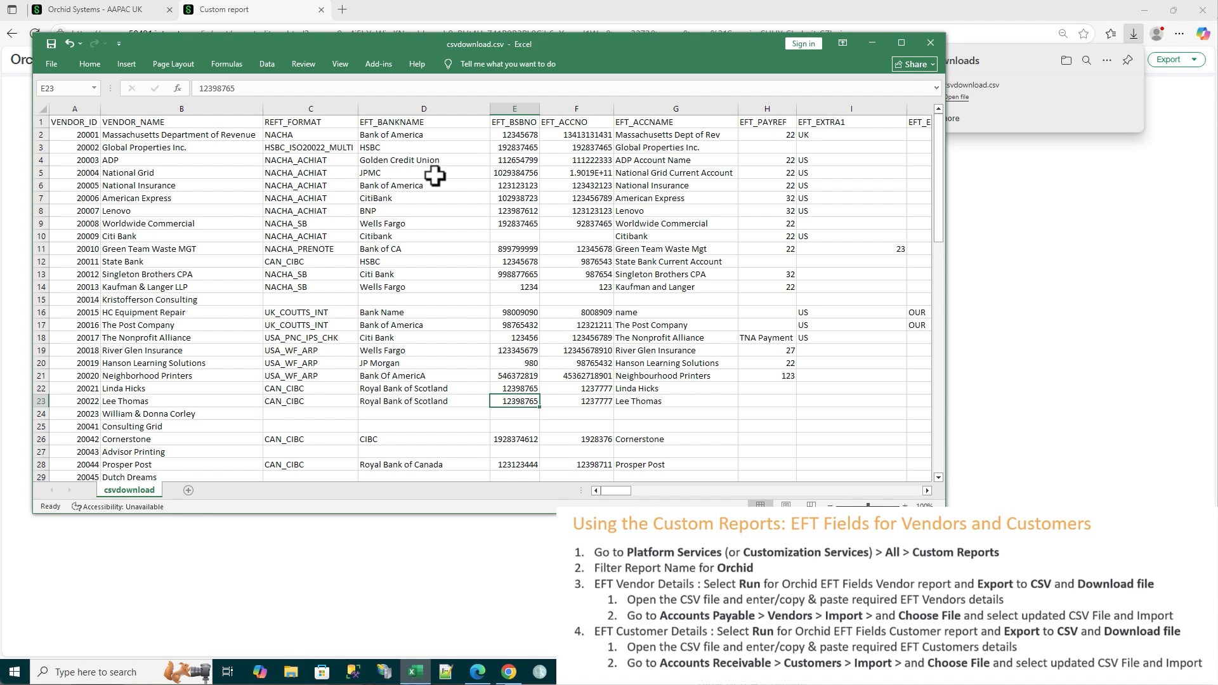
{"action": "left_click", "coordinate": [243, 91]}
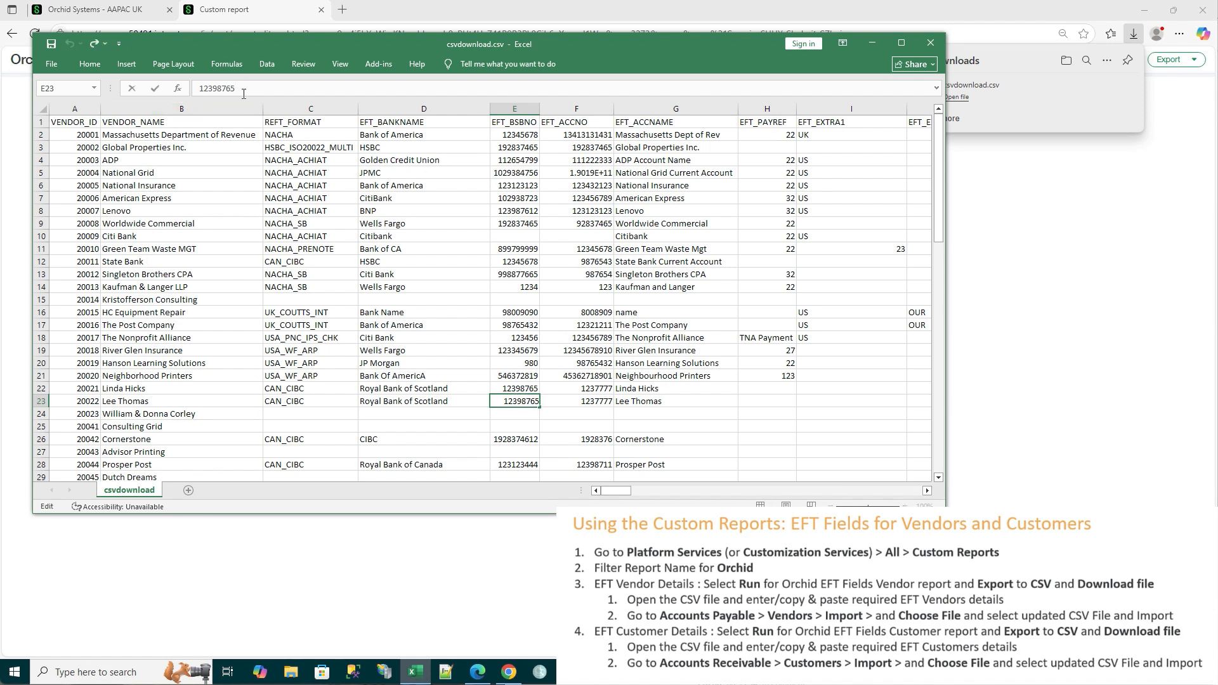
{"action": "key", "text": "BackSpace"}
{"action": "type", "text": "8"}
{"action": "key", "text": "Tab"}
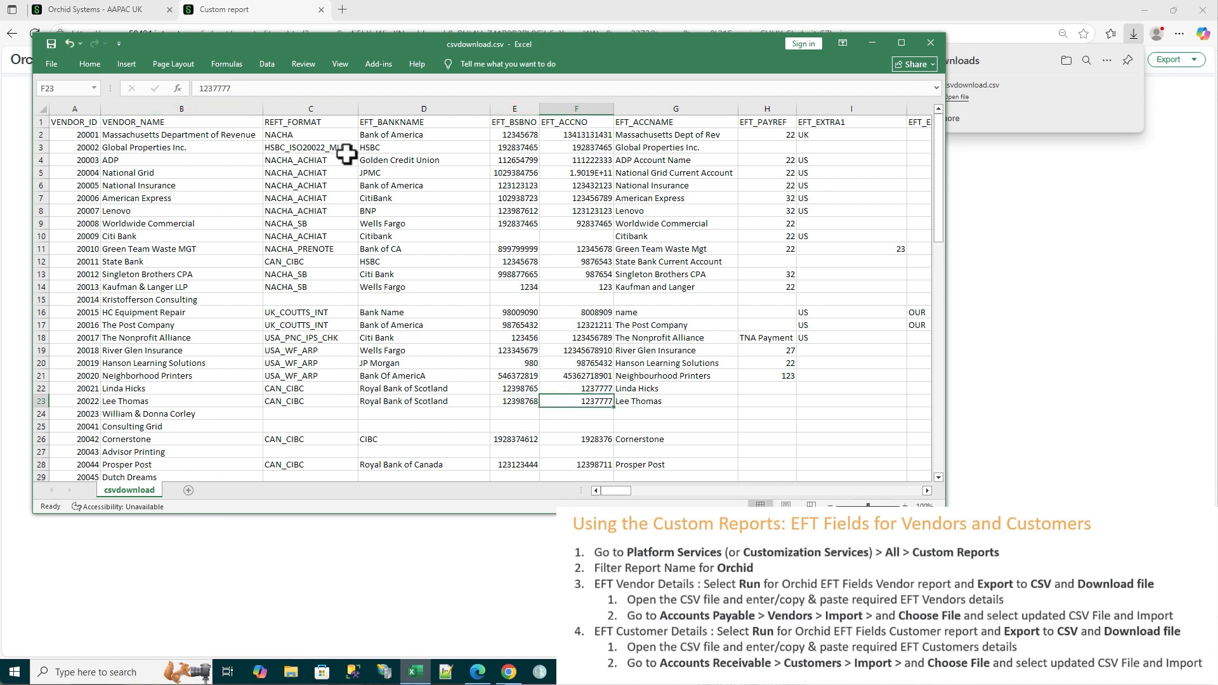
{"action": "left_click", "coordinate": [249, 91]}
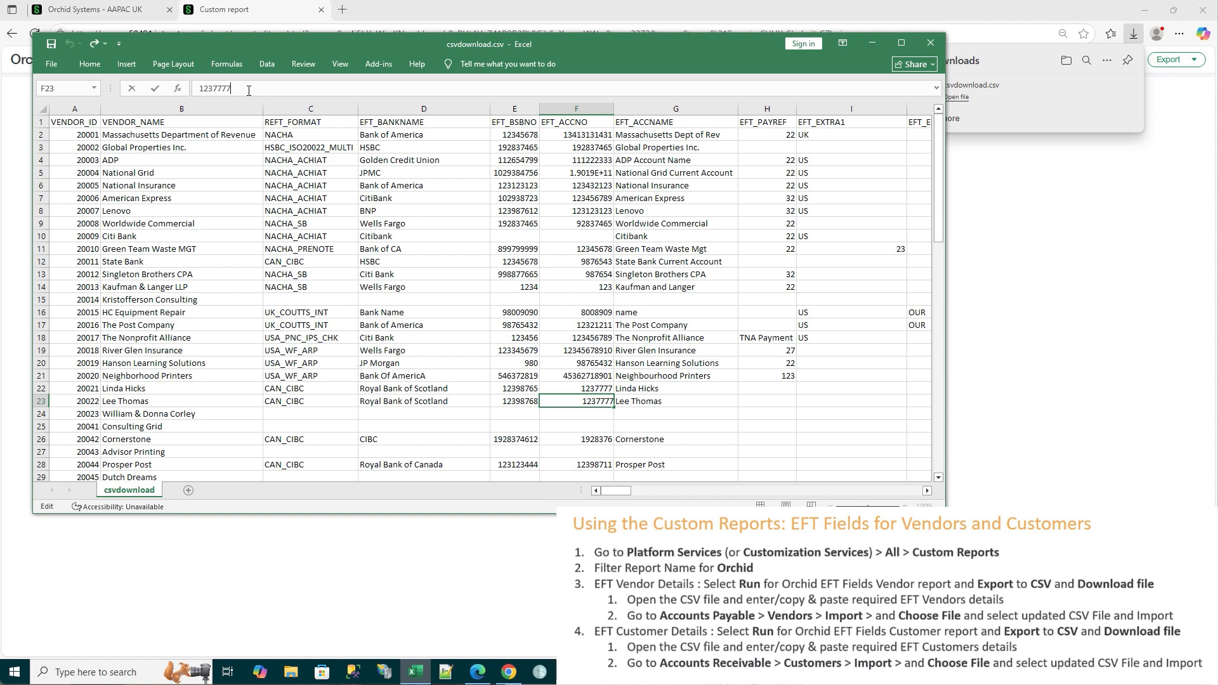
{"action": "key", "text": "BackSpace"}
{"action": "type", "text": "8"}
{"action": "key", "text": "Tab"}
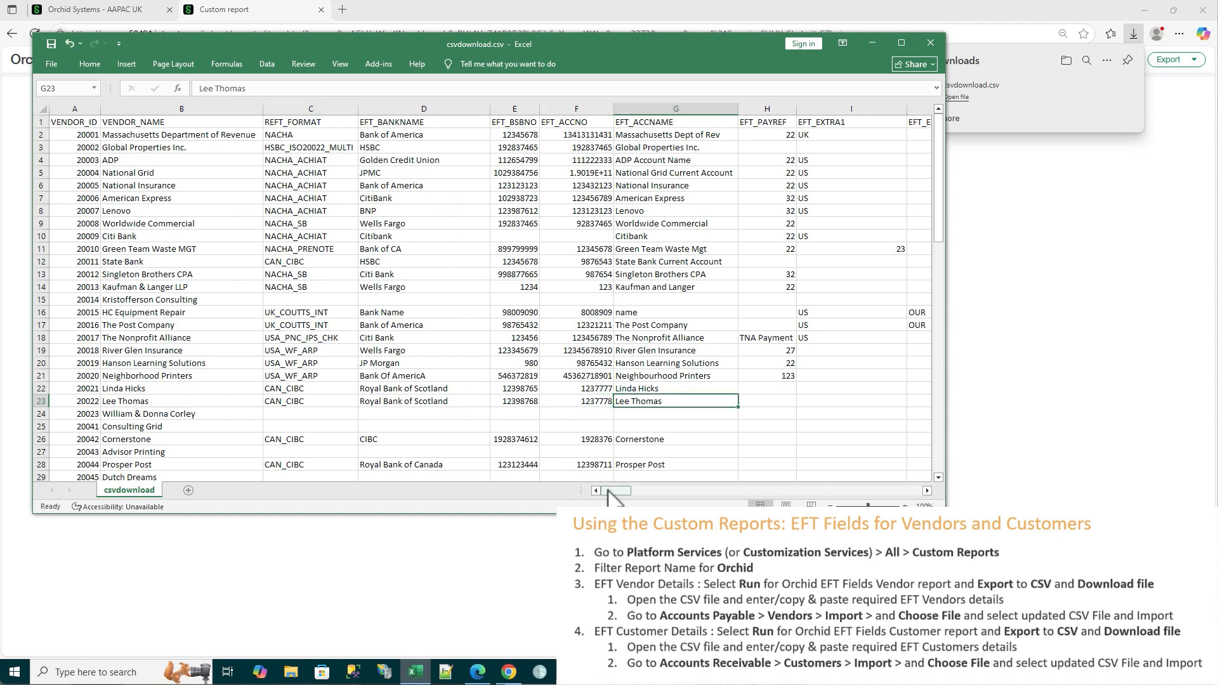
Save the edited csvdownload.csv vendor file and close the workbook
{"action": "left_click_drag", "start_coordinate": [615, 492], "coordinate": [567, 504]}
{"action": "left_click", "coordinate": [50, 44]}
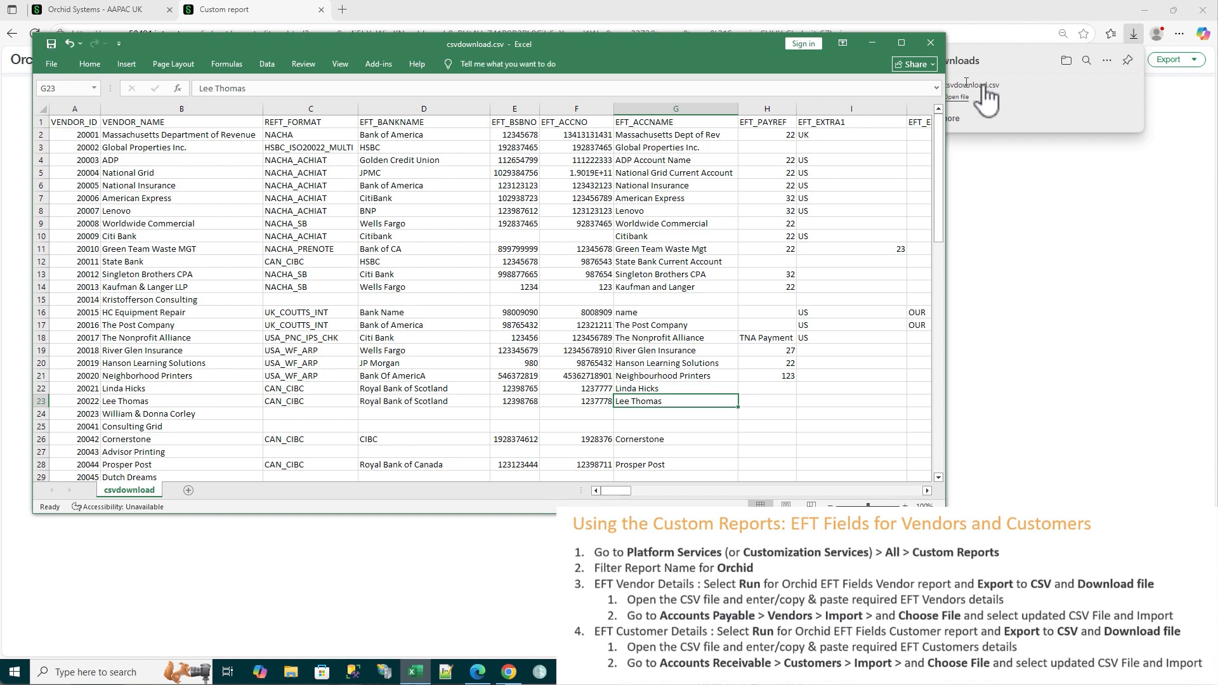
{"action": "left_click", "coordinate": [930, 43]}
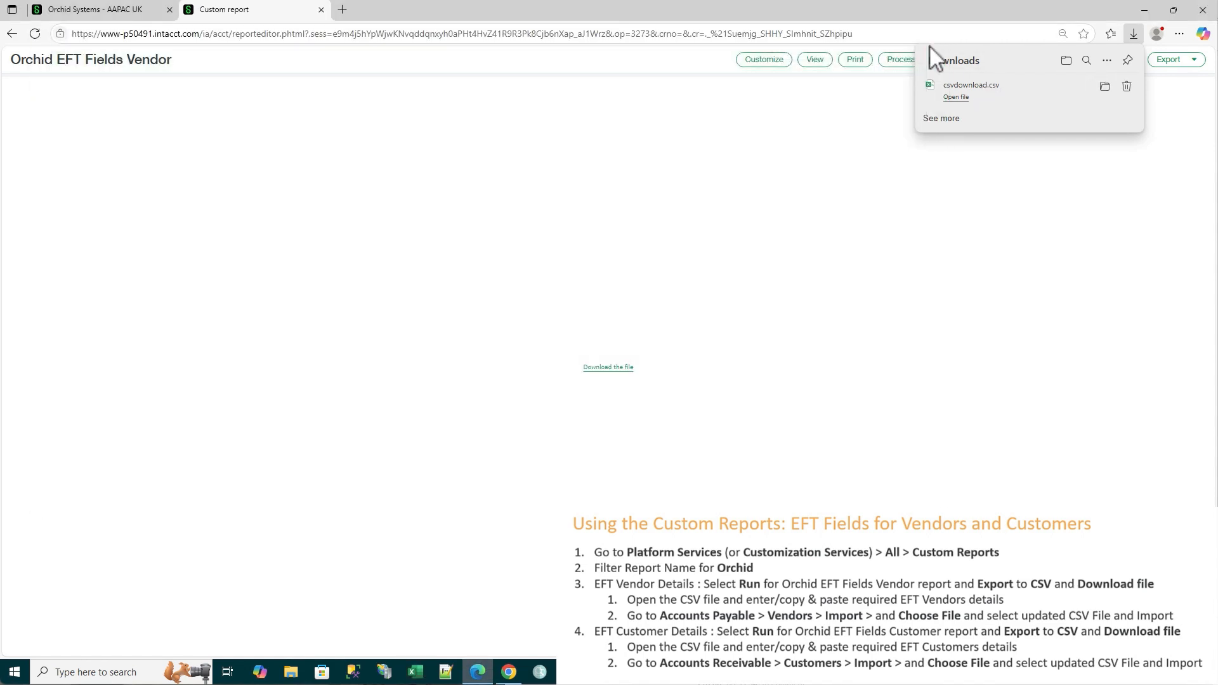
Switch to the Orchid Systems browser tab and open the Vendors list in Accounts Payable
{"action": "left_click", "coordinate": [117, 10]}
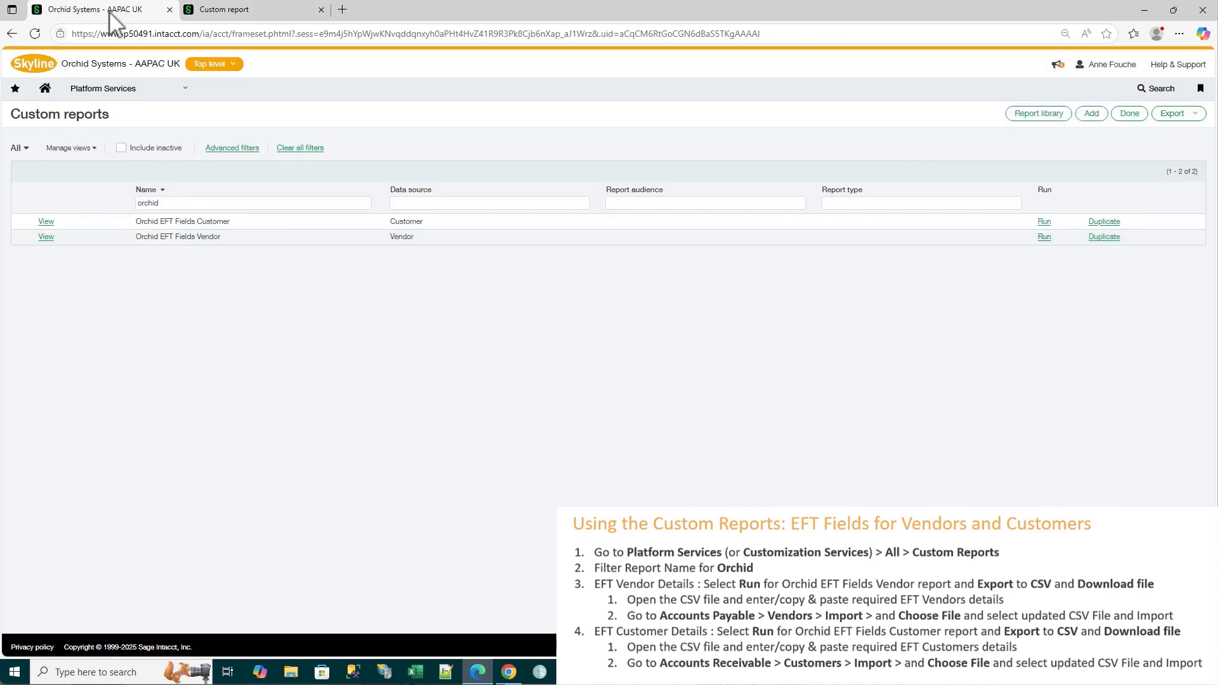
{"action": "left_click", "coordinate": [102, 90]}
{"action": "mouse_move", "coordinate": [96, 236]}
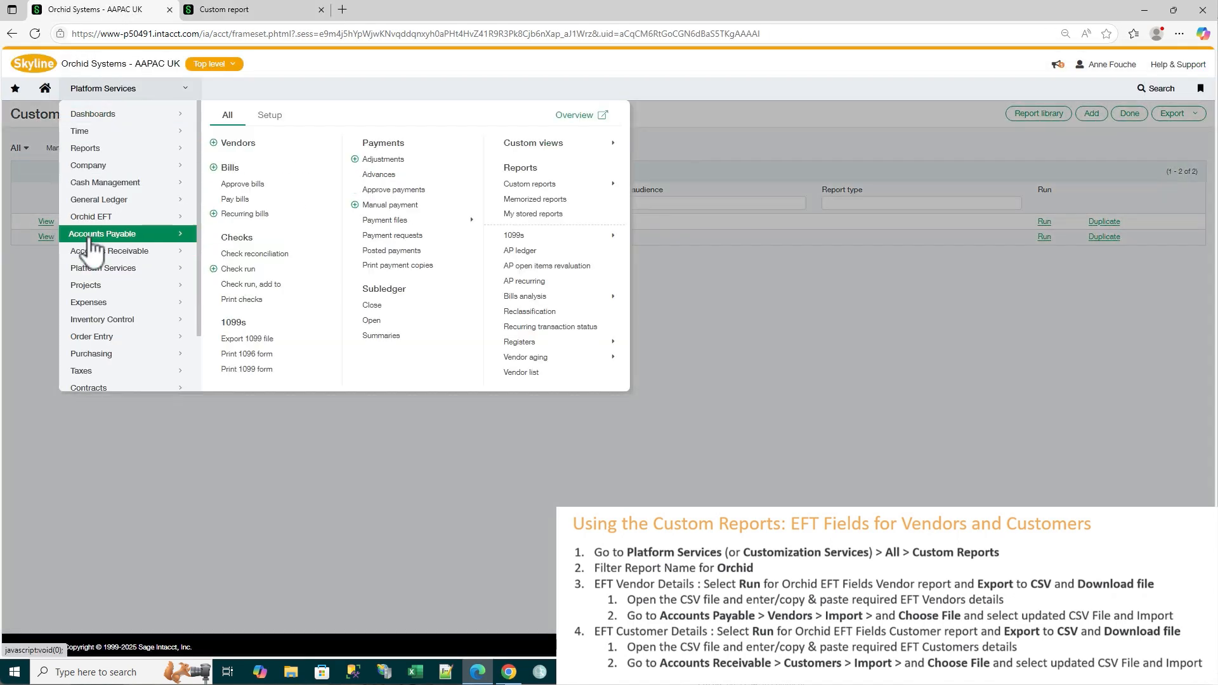
{"action": "left_click", "coordinate": [234, 142]}
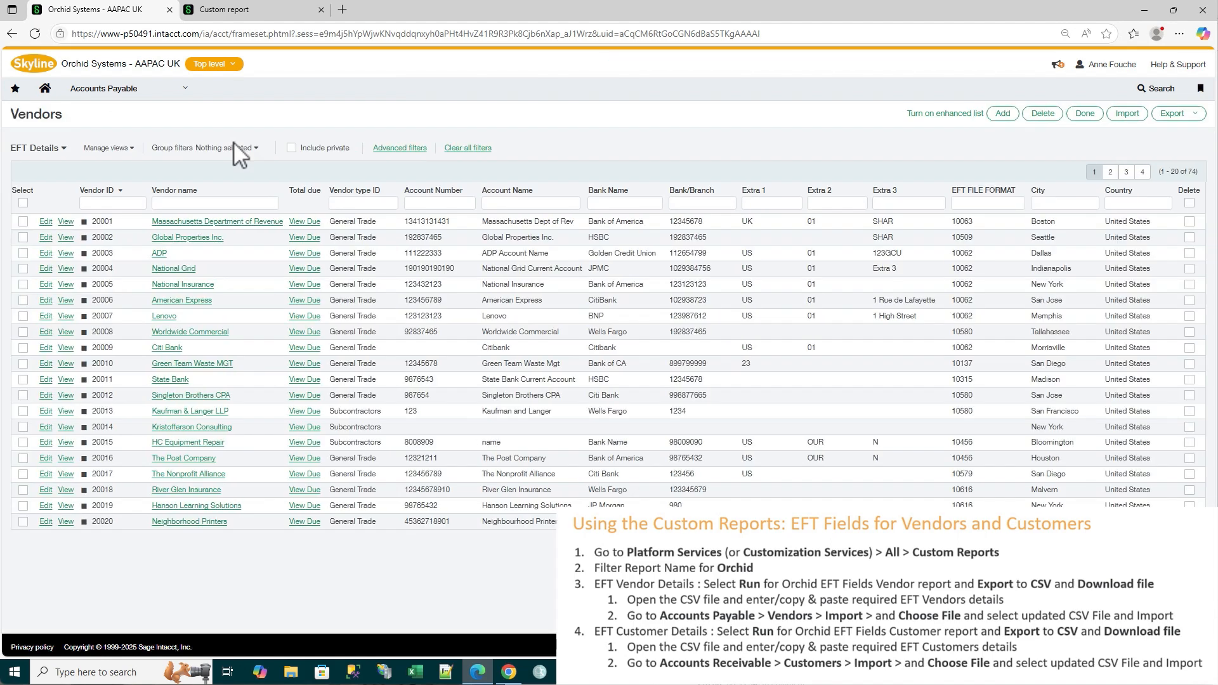
Import the csvdownload.csv file from Downloads into the vendors and close the import results
{"action": "left_click", "coordinate": [1128, 116]}
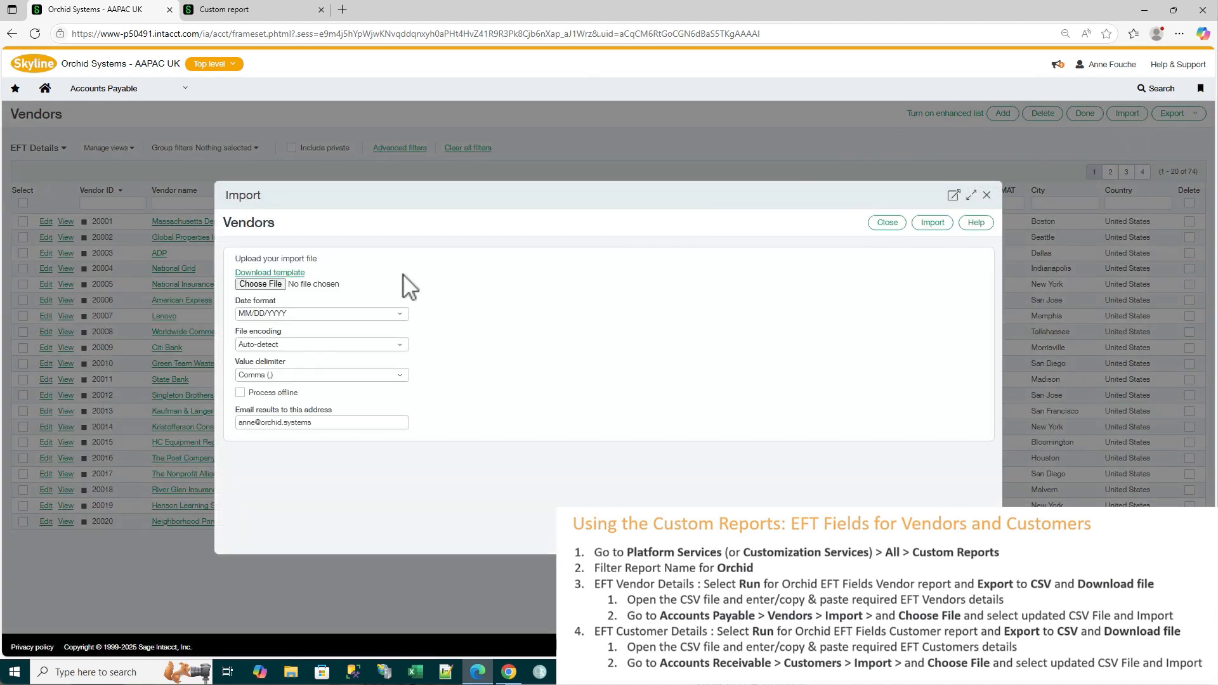
{"action": "left_click", "coordinate": [251, 285]}
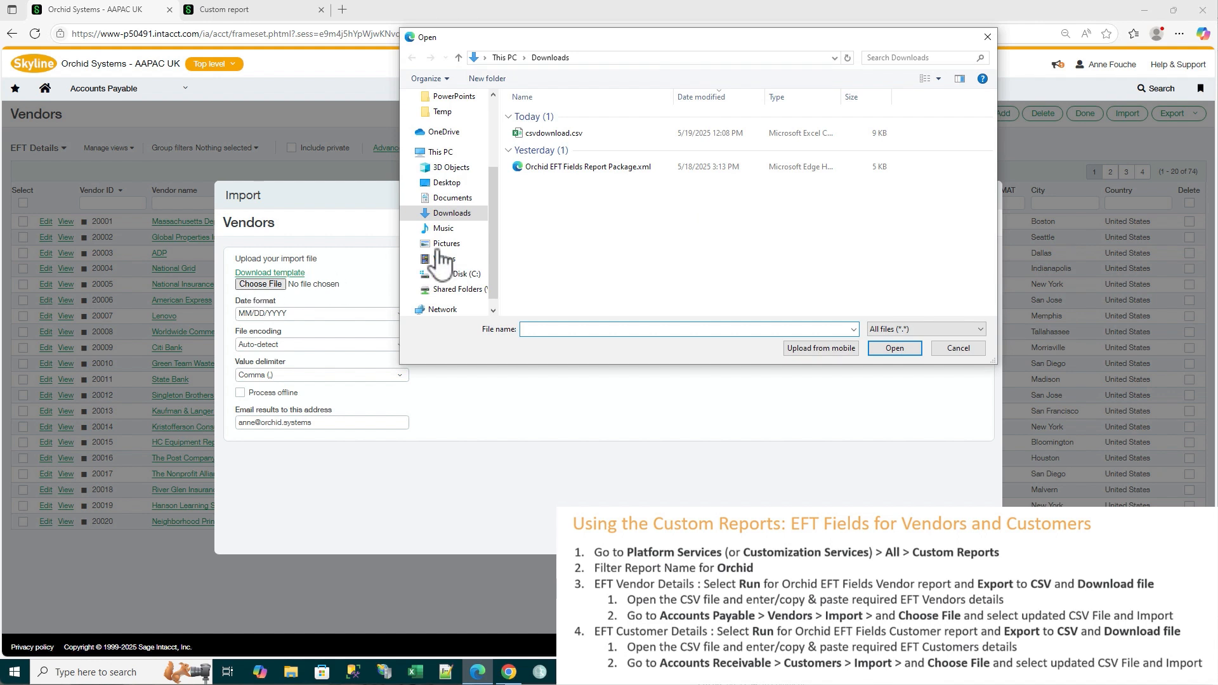
{"action": "left_click", "coordinate": [571, 134]}
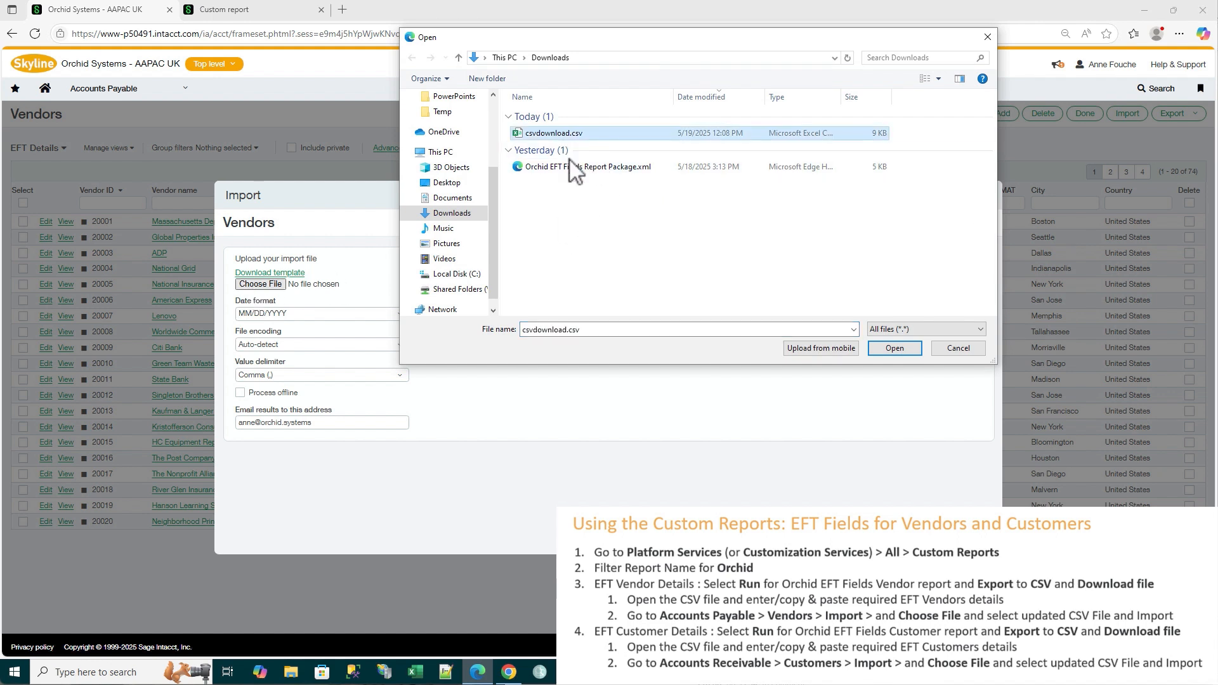
{"action": "left_click", "coordinate": [895, 348]}
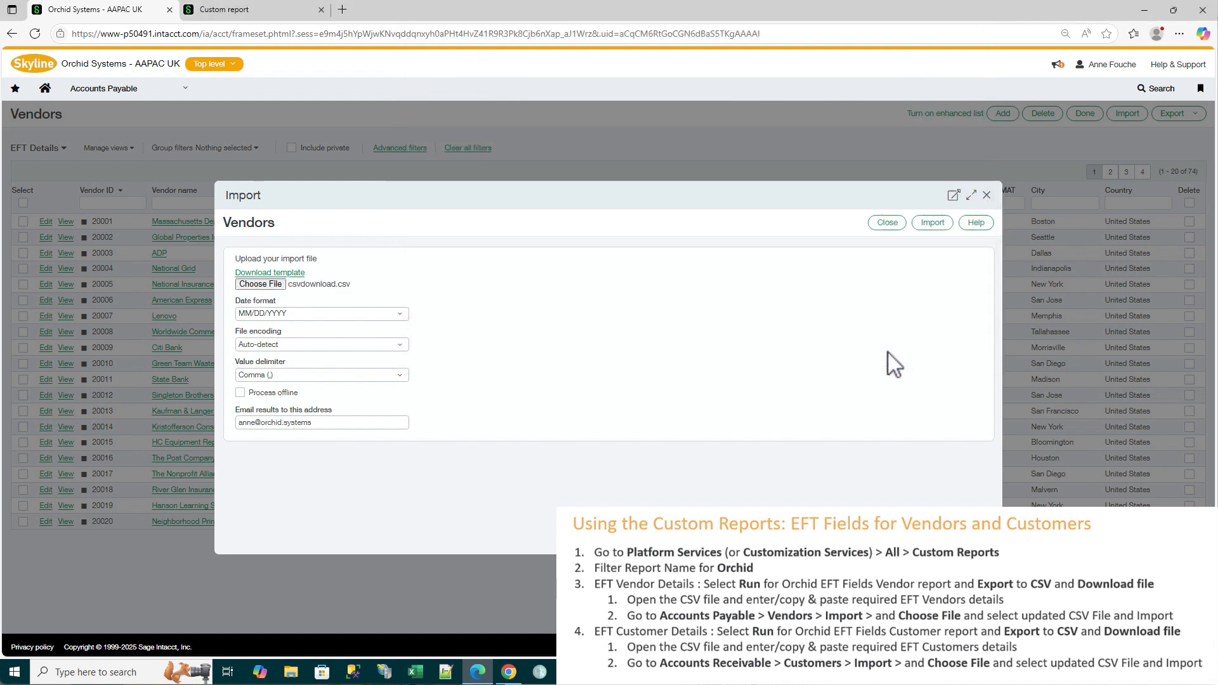
{"action": "left_click", "coordinate": [933, 222]}
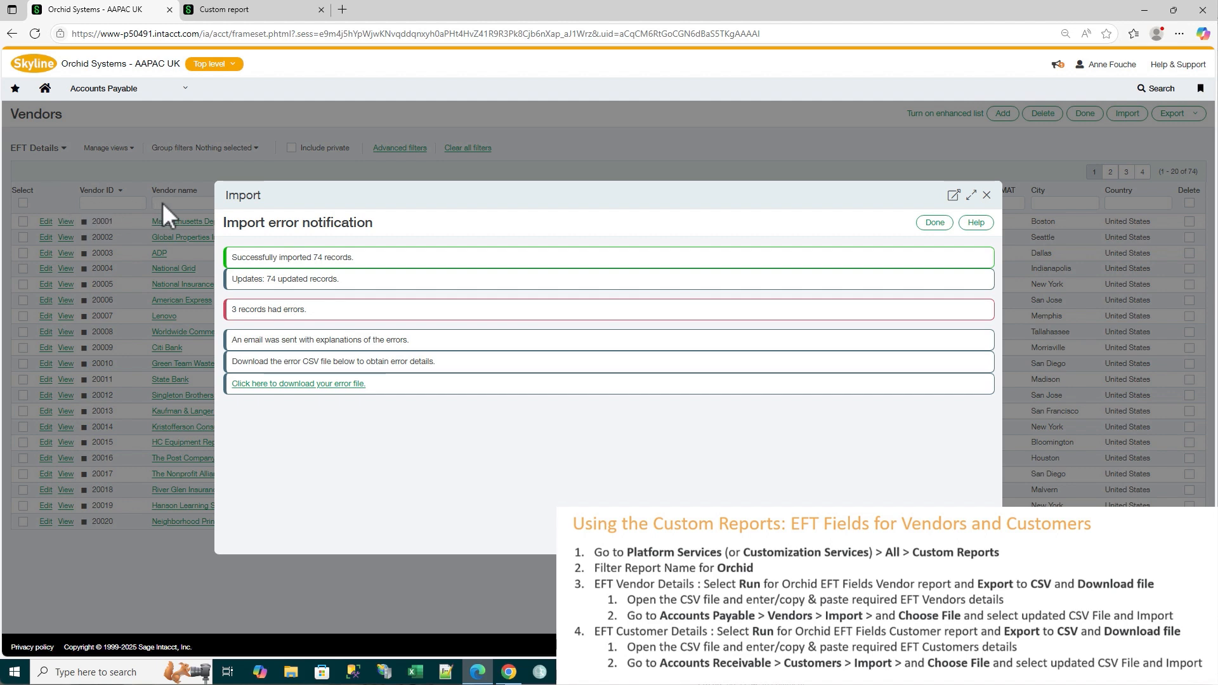
{"action": "left_click", "coordinate": [935, 224]}
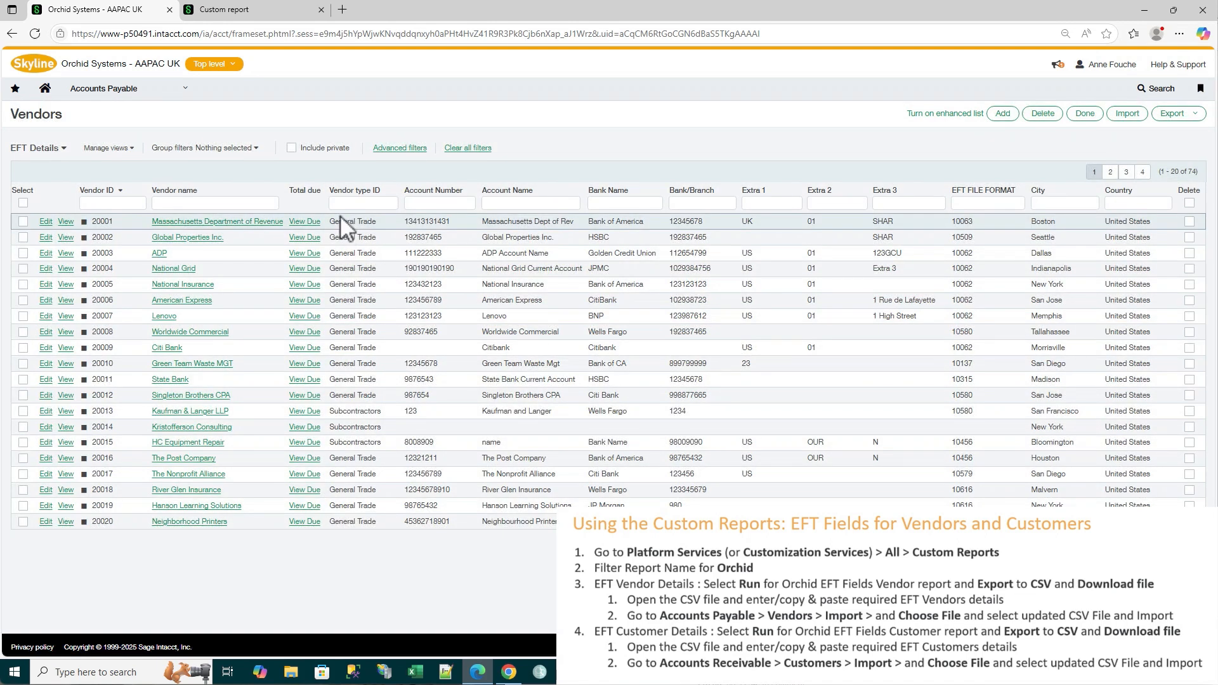
Filter the vendor list by the first name of vendor 20022 and open that vendor's record to check it
{"action": "left_click", "coordinate": [172, 204]}
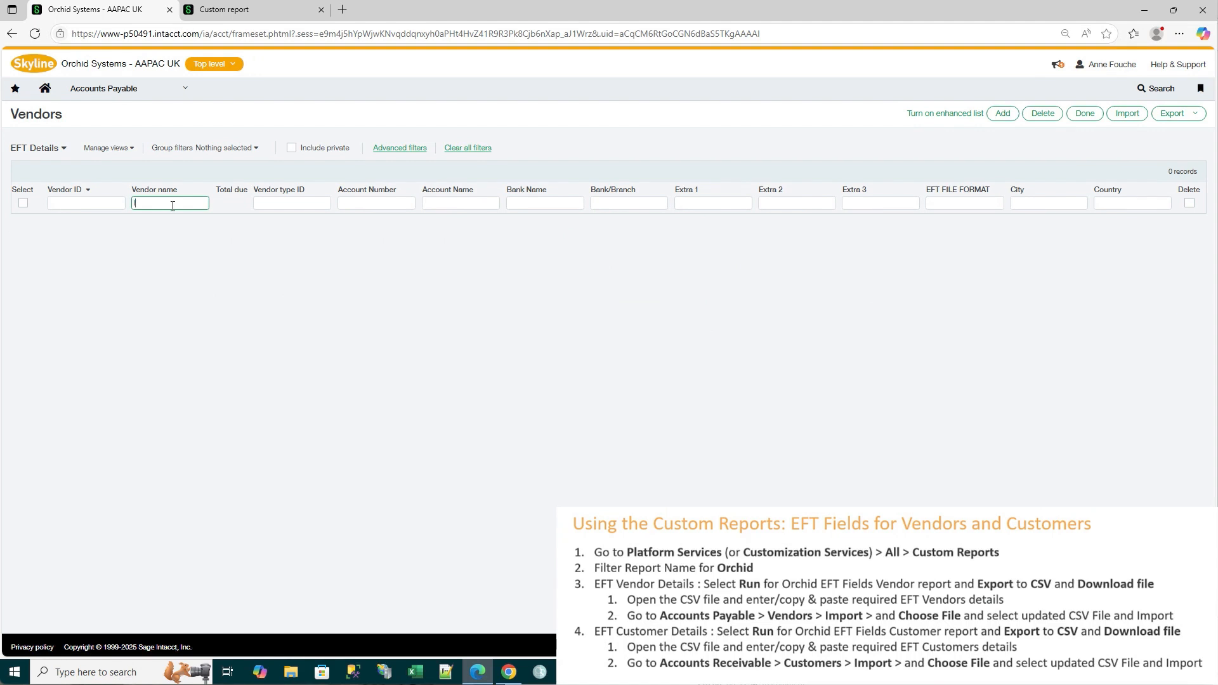
{"action": "type", "text": "lee"}
{"action": "key", "text": "Return"}
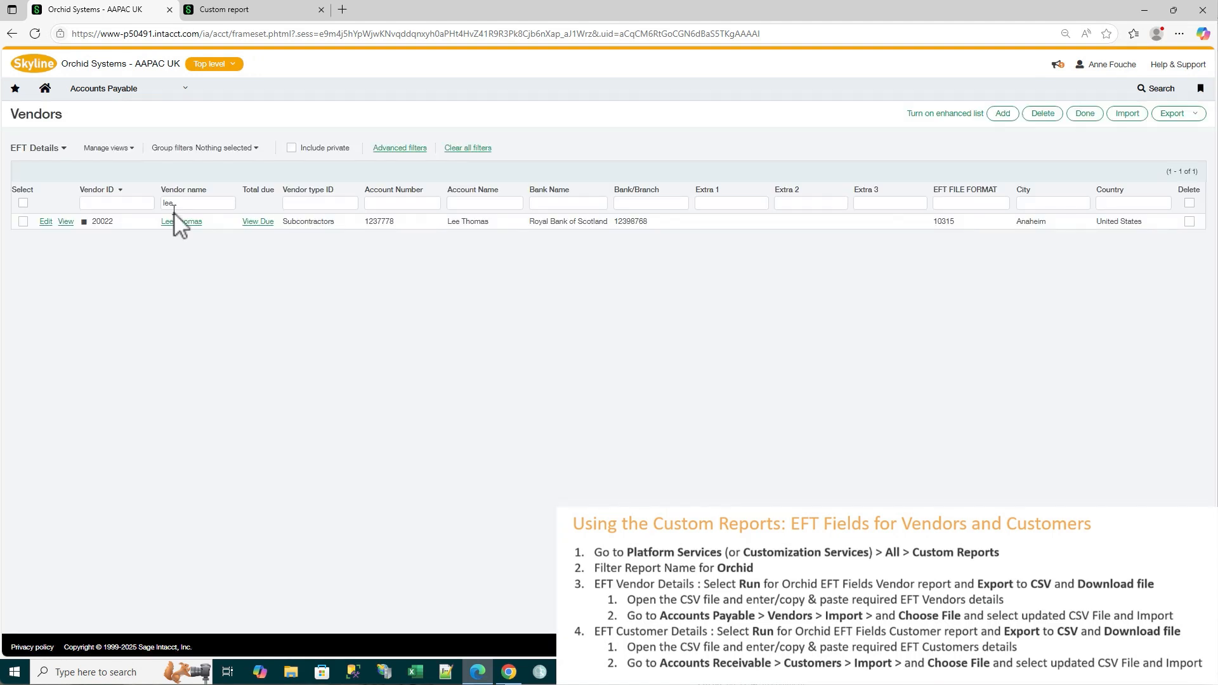
{"action": "left_click", "coordinate": [46, 222]}
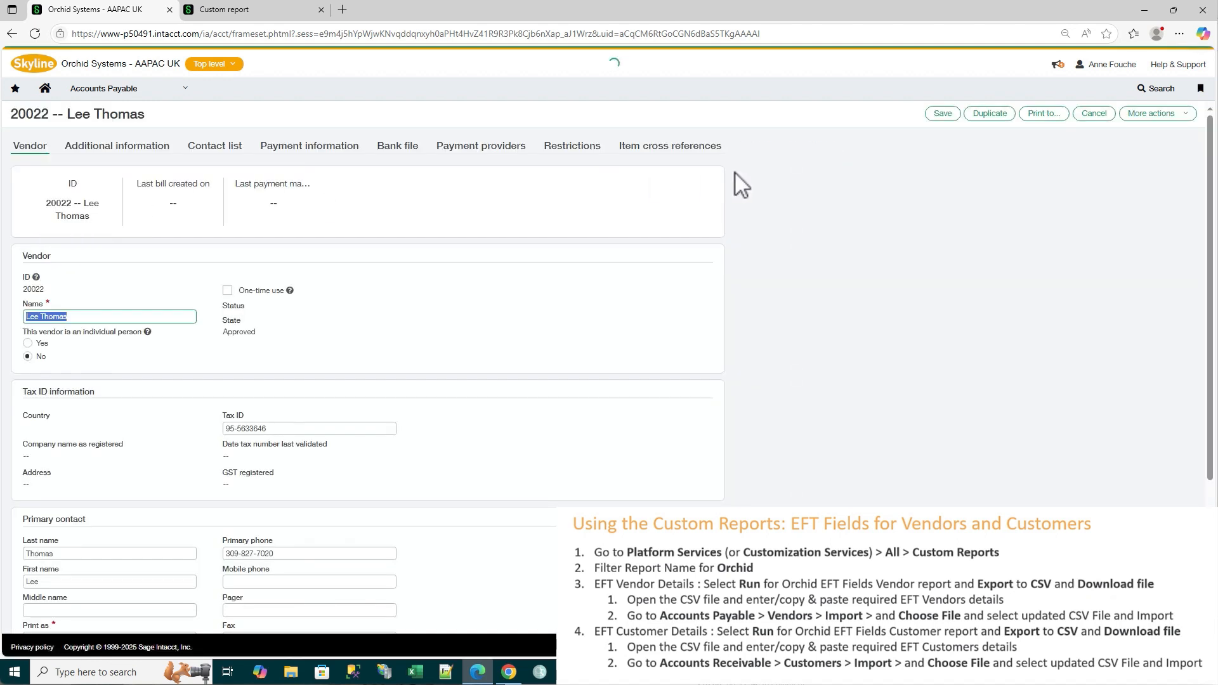
{"action": "left_click", "coordinate": [756, 147]}
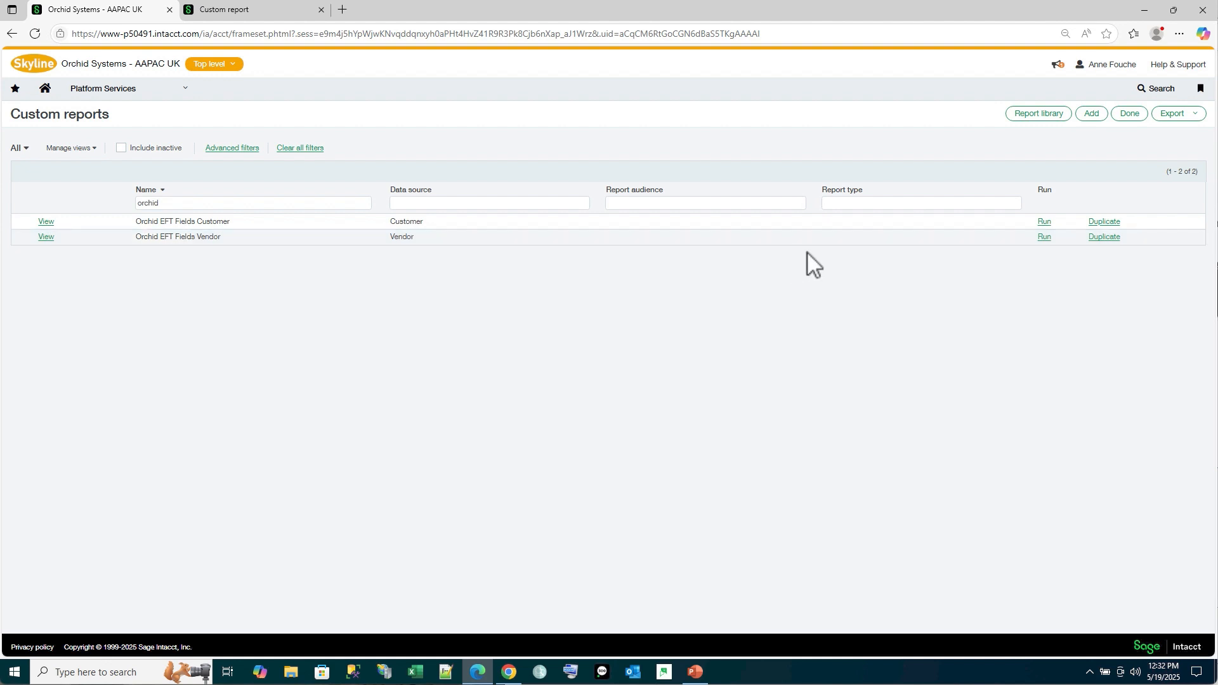
Duplicate the Orchid EFT Fields Vendor custom report and go to the wizard's Include additional prompts step
{"action": "left_click", "coordinate": [1104, 238]}
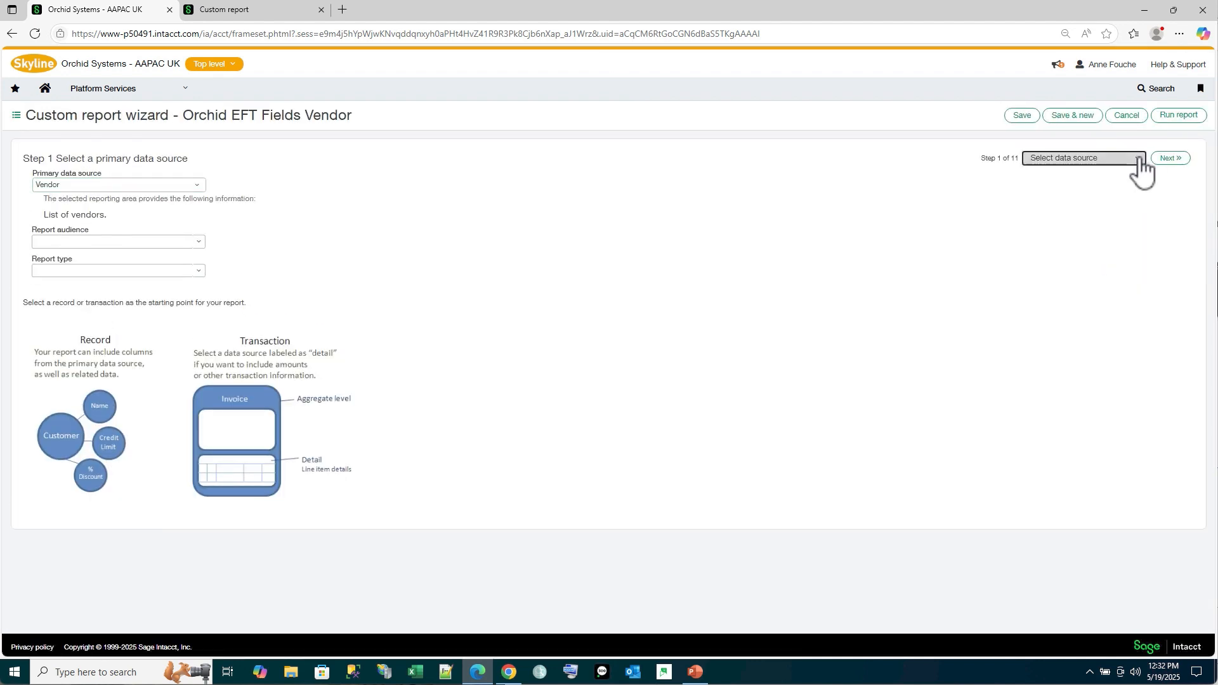
{"action": "left_click", "coordinate": [1140, 160]}
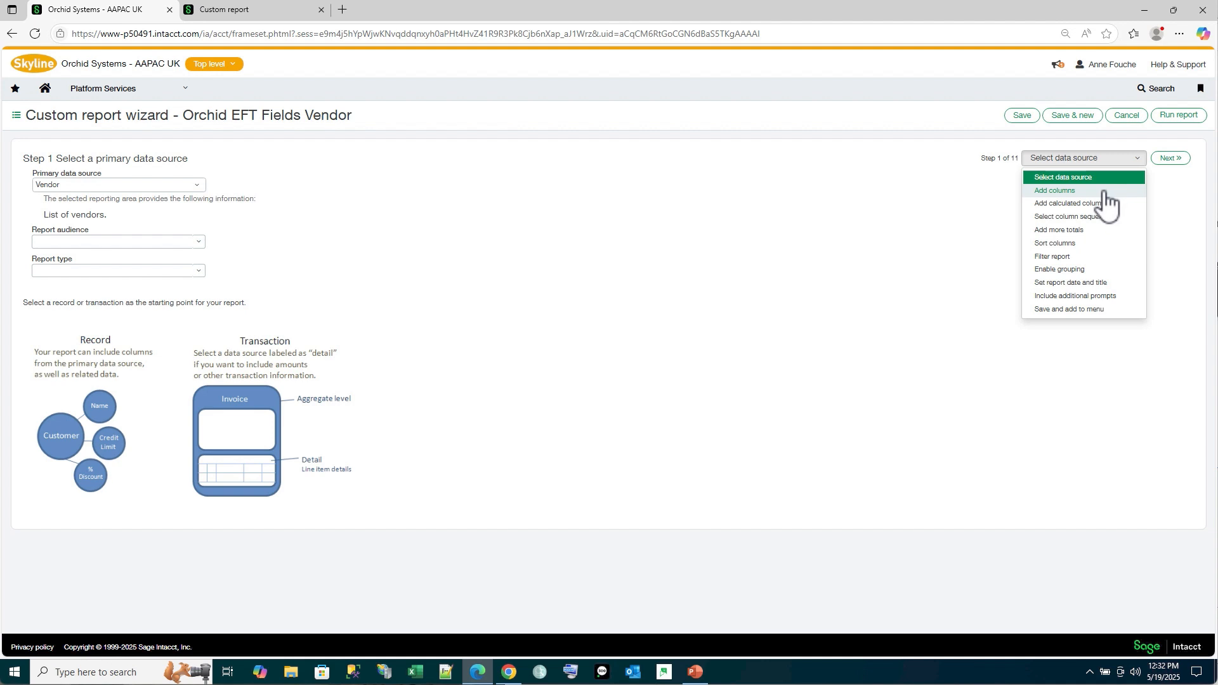
{"action": "left_click", "coordinate": [1067, 296]}
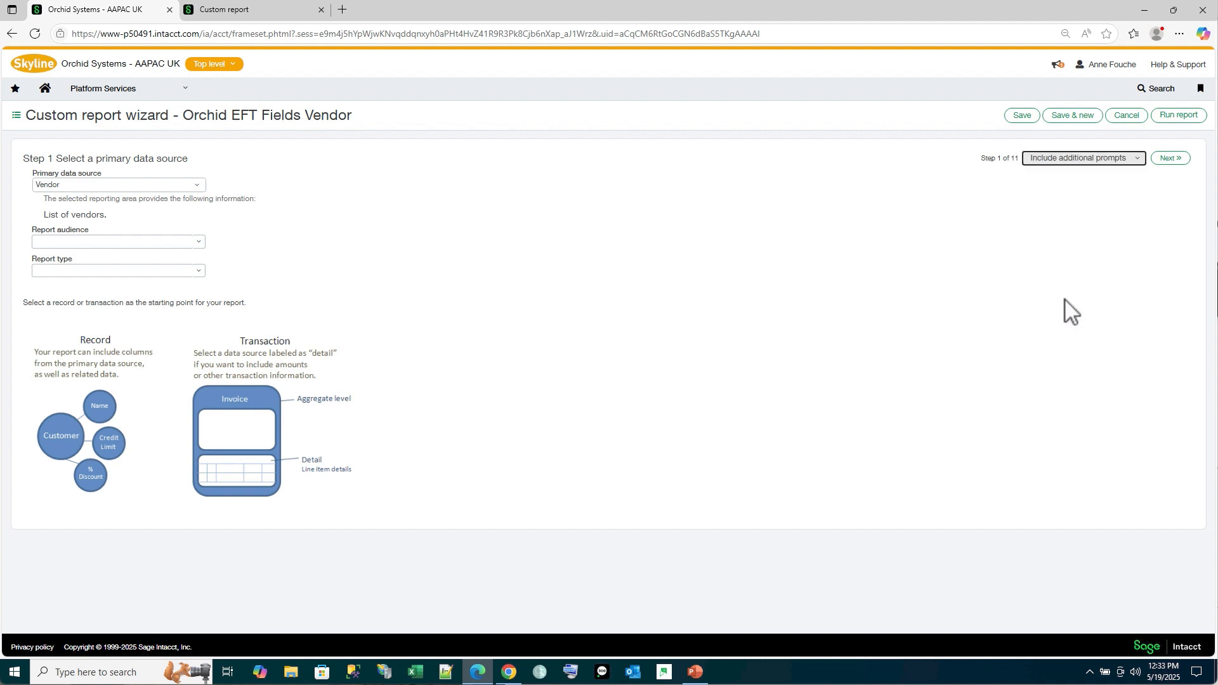
{"action": "left_click", "coordinate": [1169, 159]}
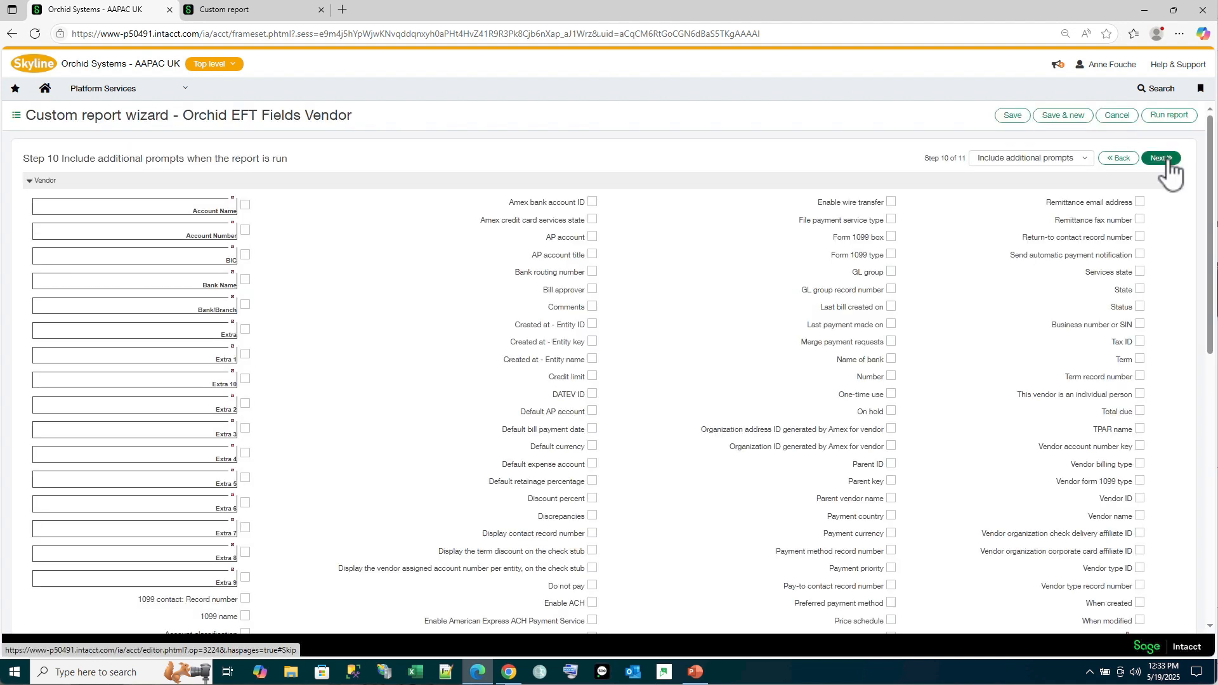
Include Default currency as a prompt when the report is run and advance to the Save and add to a menu step
{"action": "scroll", "coordinate": [427, 340], "scroll_direction": "down", "scroll_amount": 6}
{"action": "scroll", "coordinate": [487, 340], "scroll_direction": "up", "scroll_amount": 4}
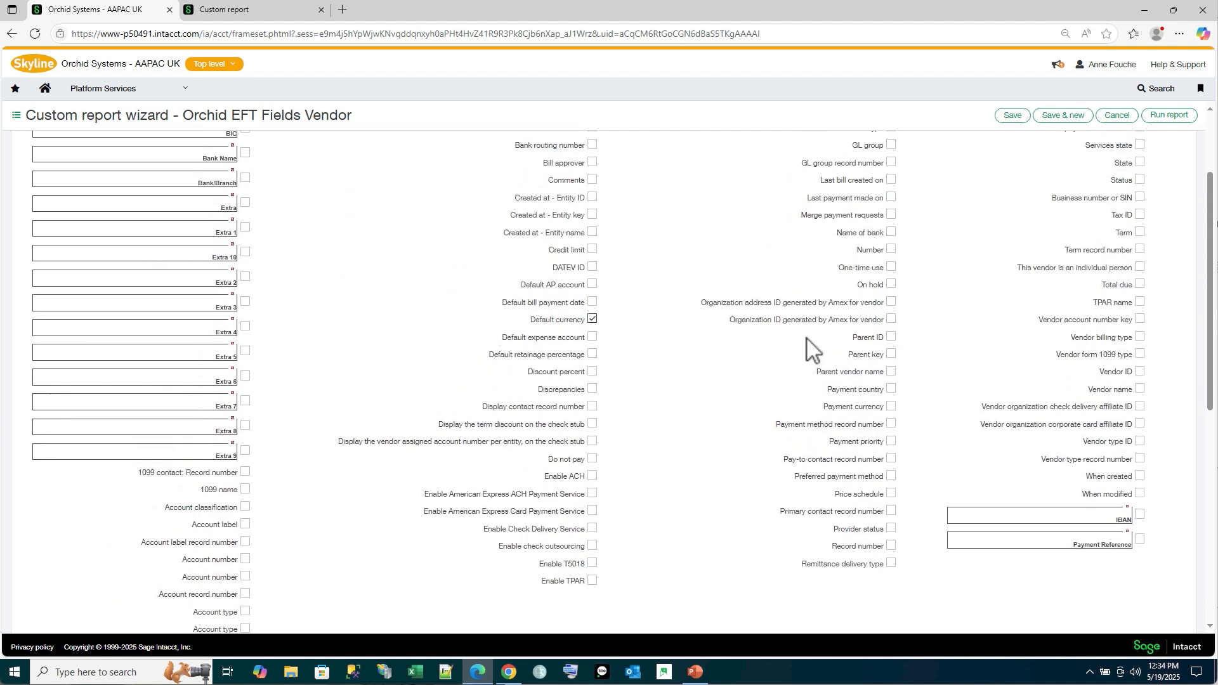
{"action": "scroll", "coordinate": [813, 349], "scroll_direction": "up", "scroll_amount": 2}
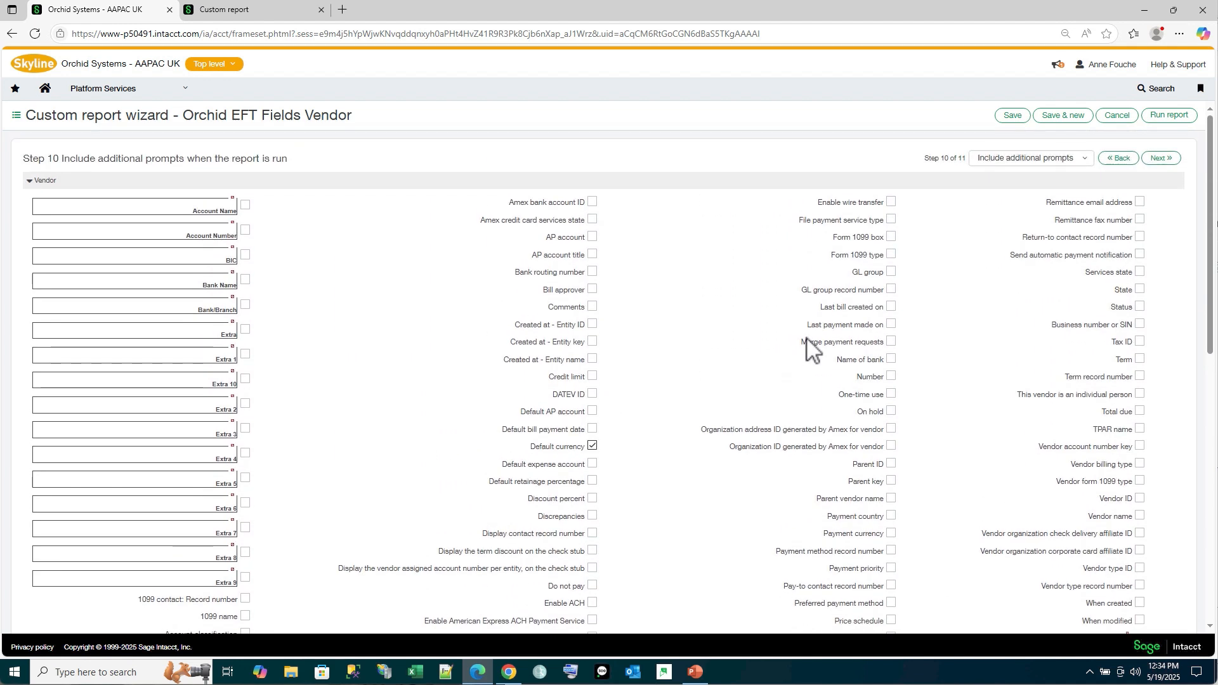
{"action": "left_click", "coordinate": [1160, 159]}
{"action": "left_click", "coordinate": [1160, 158]}
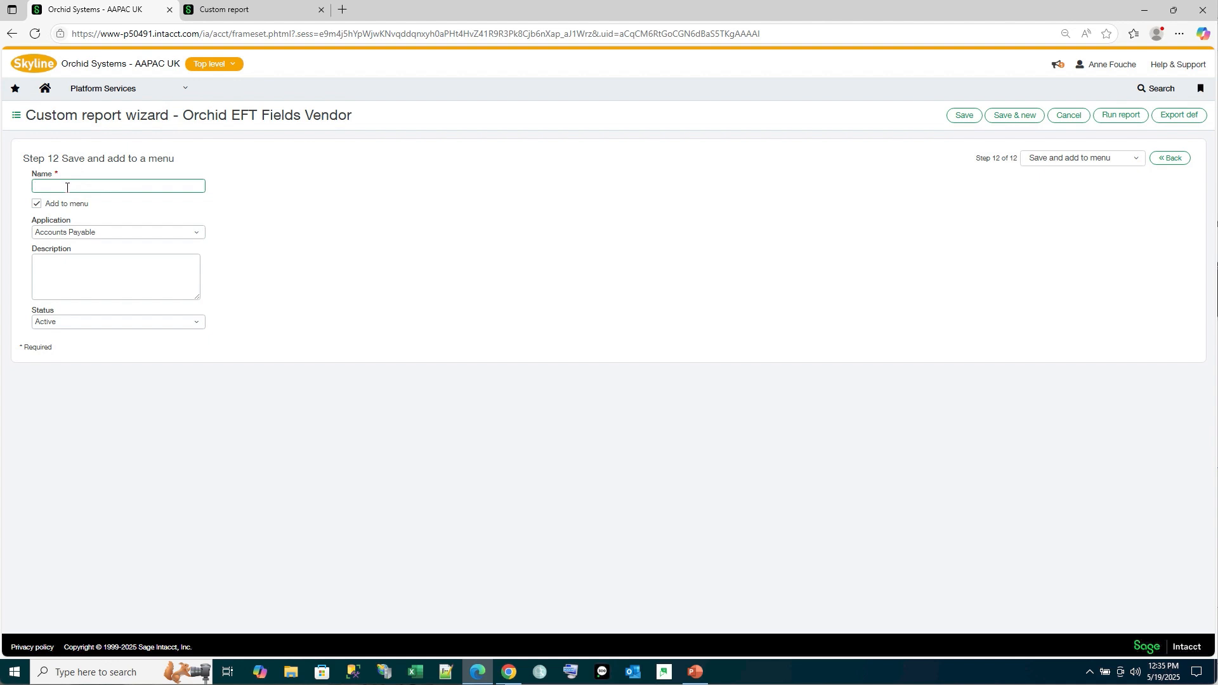
Name the duplicated report "Orchid EFT Fields Vendor - by currency" and save it
{"action": "type", "text": "Orchid EFT Fields Vendor - by currency"}
{"action": "left_click", "coordinate": [964, 117]}
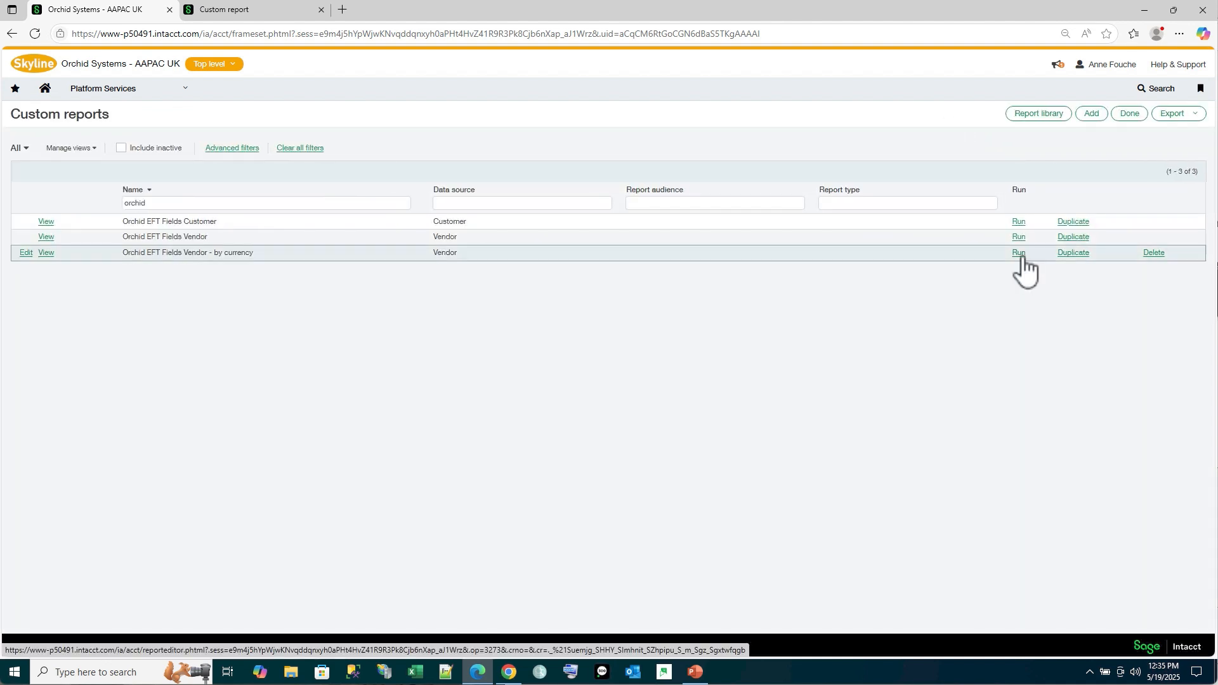
Run the Orchid EFT Fields Vendor - by currency report with USD as the default currency filter
{"action": "left_click", "coordinate": [1019, 254]}
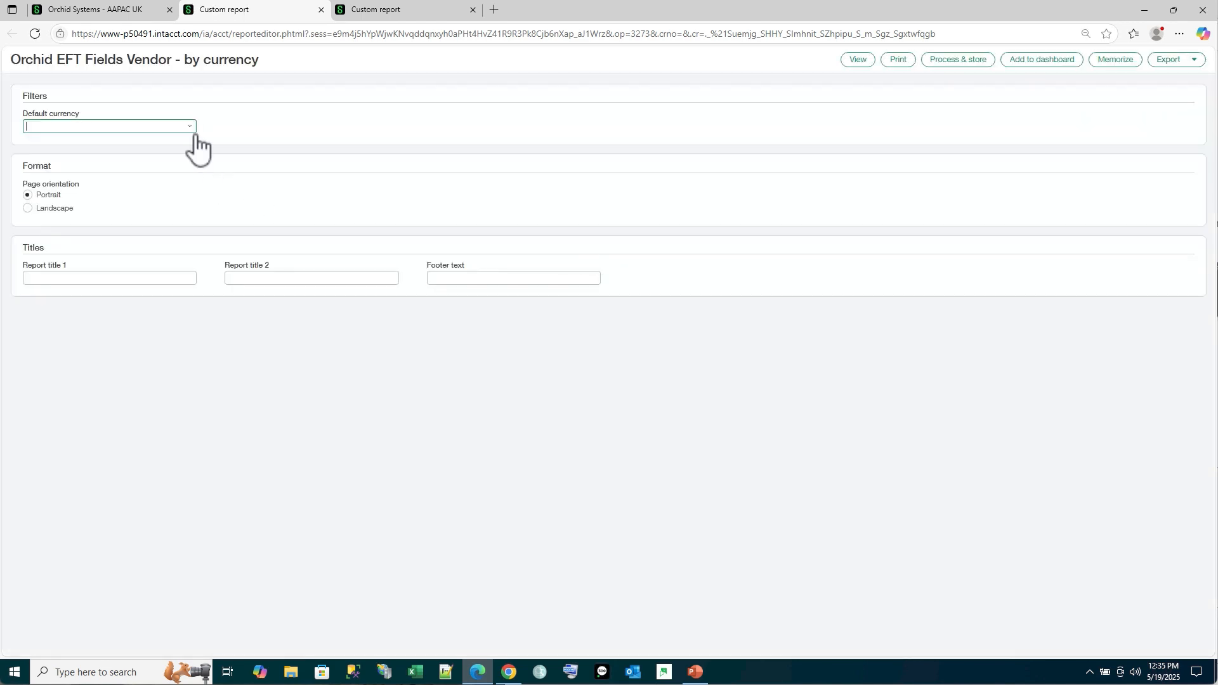
{"action": "left_click", "coordinate": [190, 127]}
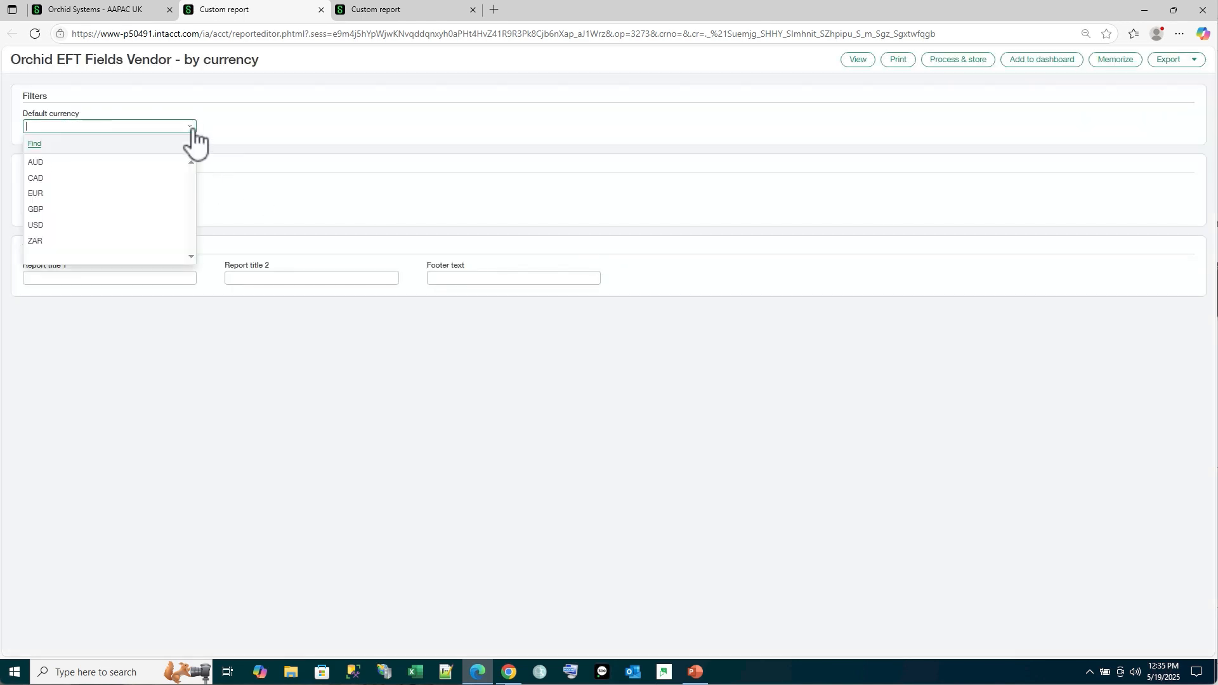
{"action": "left_click", "coordinate": [66, 225]}
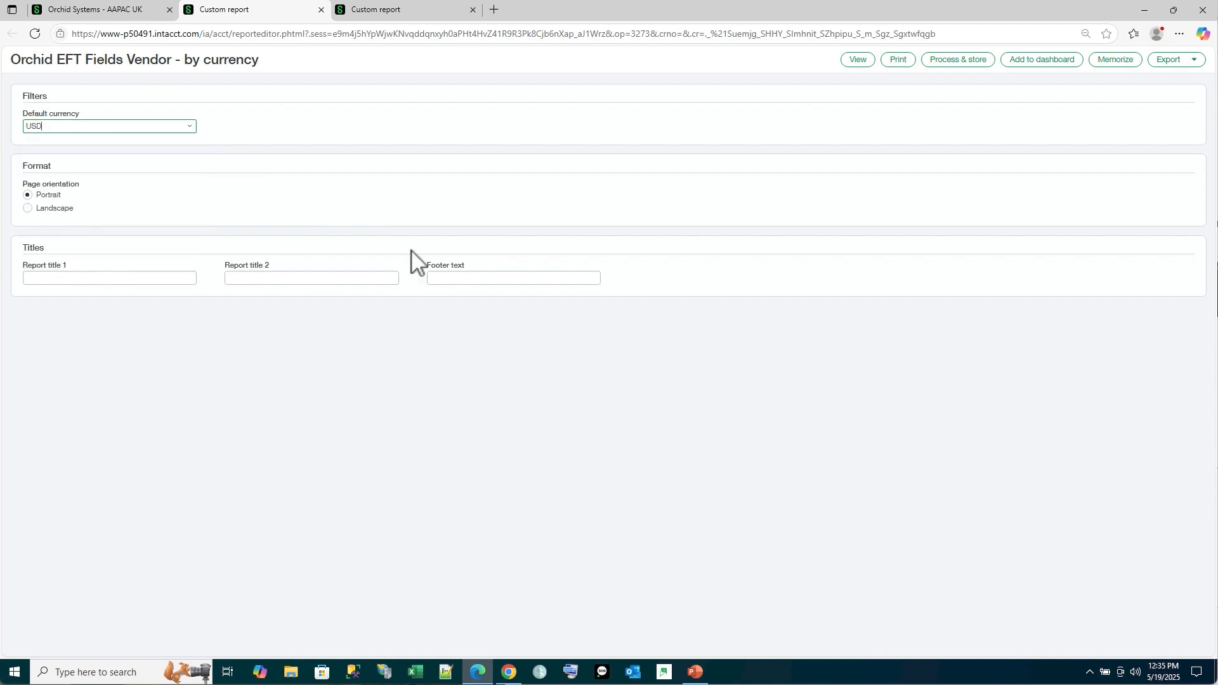
Export the by-currency vendor report to CSV, then download and open the file
{"action": "left_click", "coordinate": [1184, 62]}
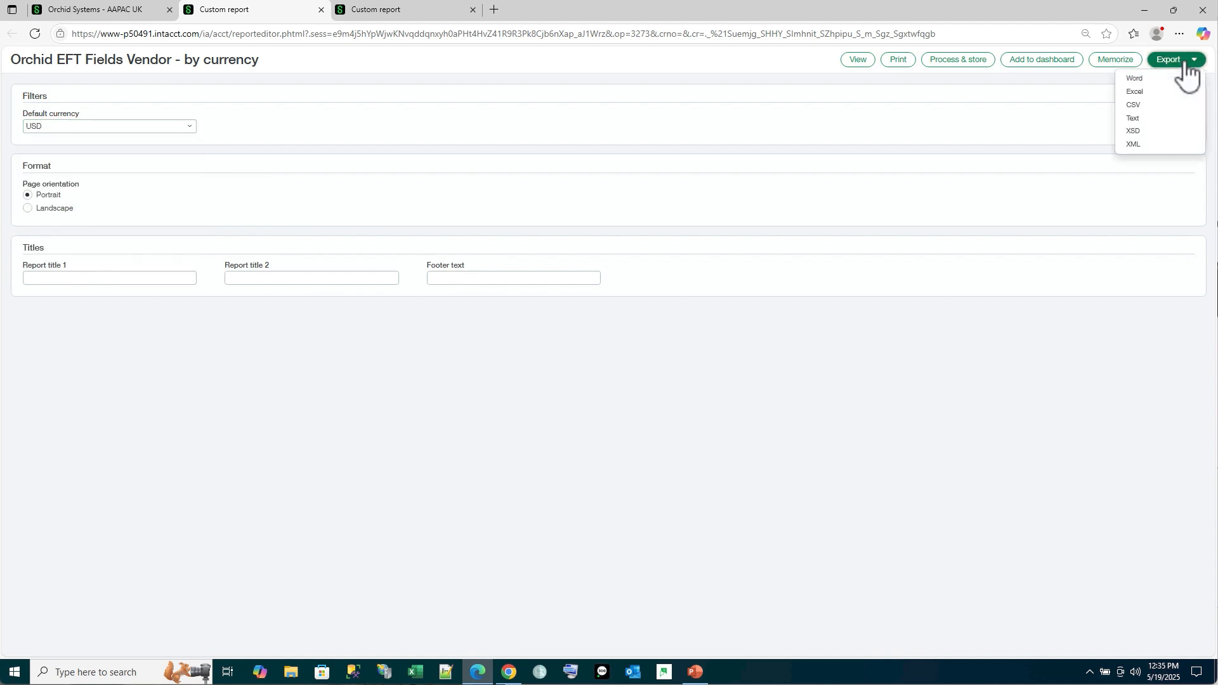
{"action": "left_click", "coordinate": [1142, 116]}
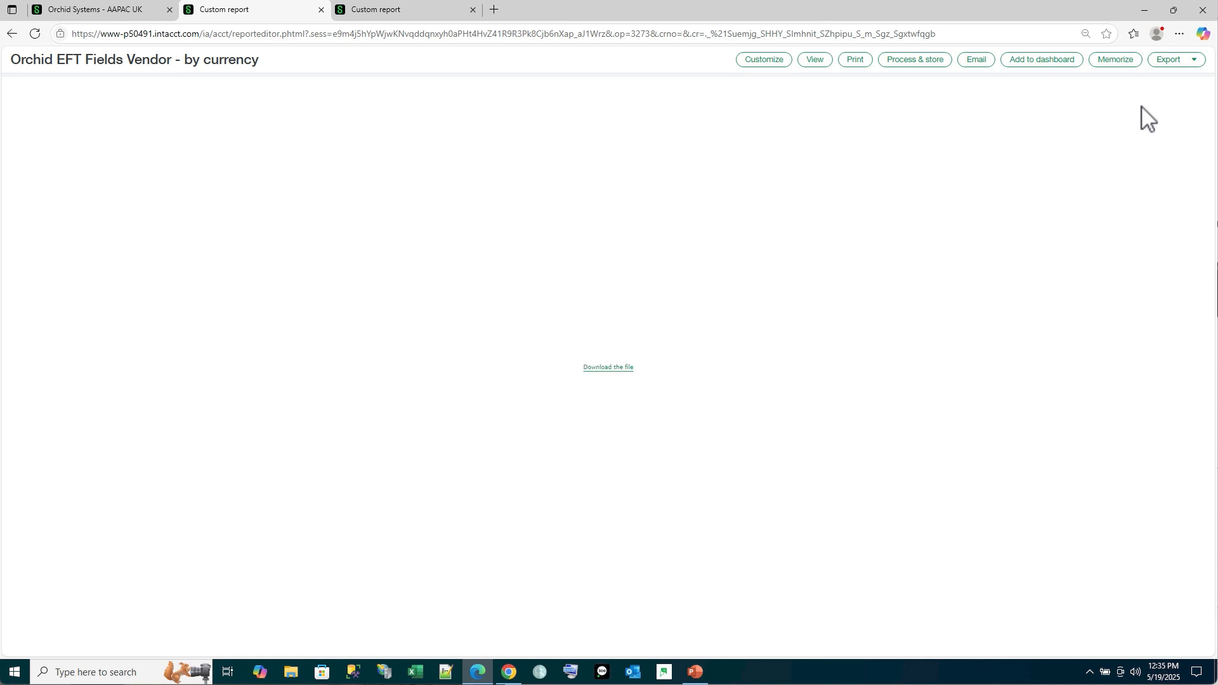
{"action": "left_click", "coordinate": [600, 368]}
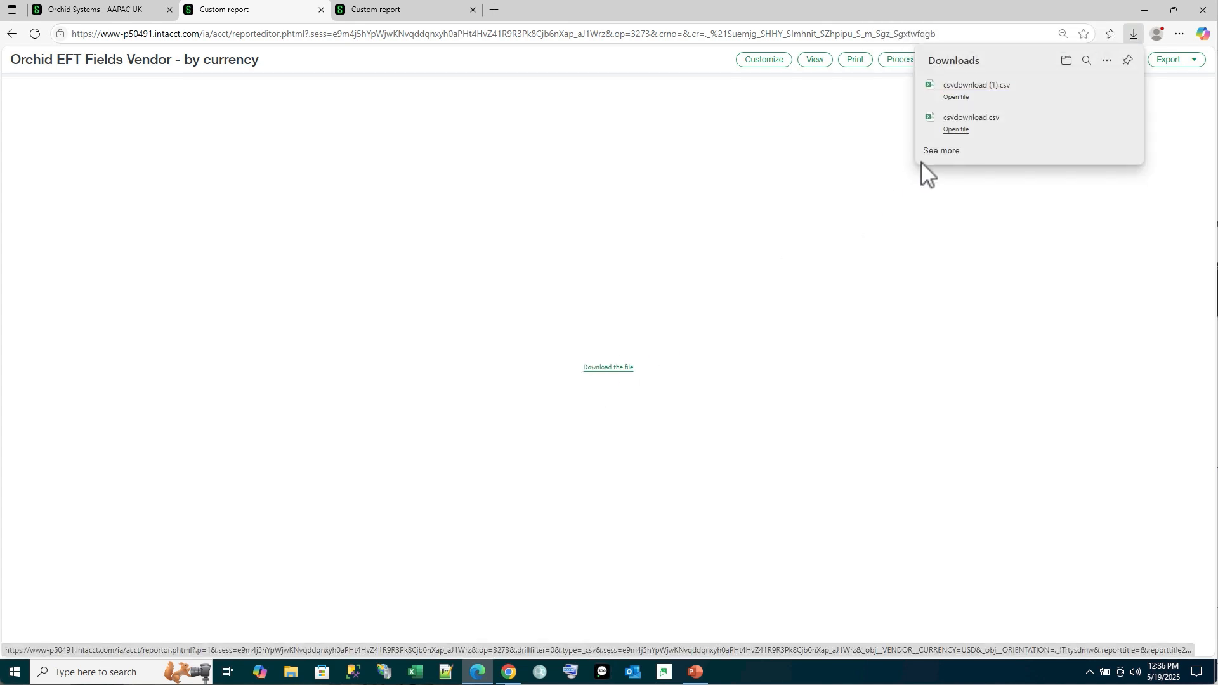
{"action": "left_click", "coordinate": [956, 97]}
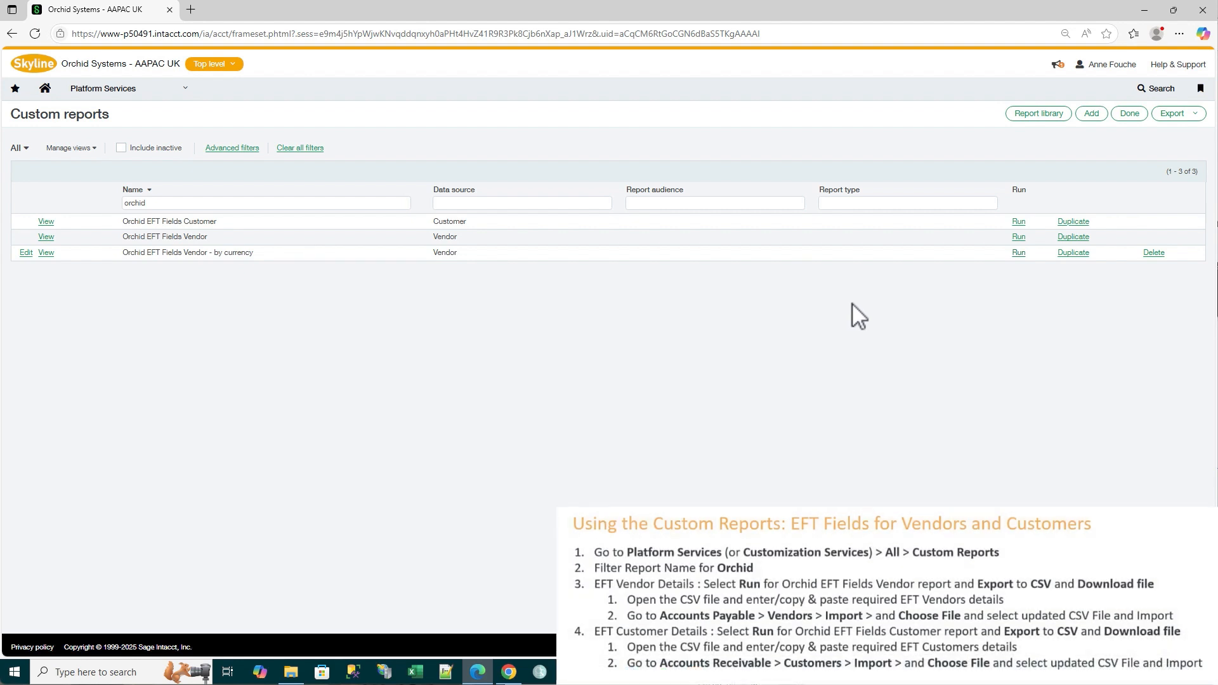
Run the Orchid EFT Fields Customer report, export it to CSV and open the downloaded file
{"action": "left_click", "coordinate": [1019, 222]}
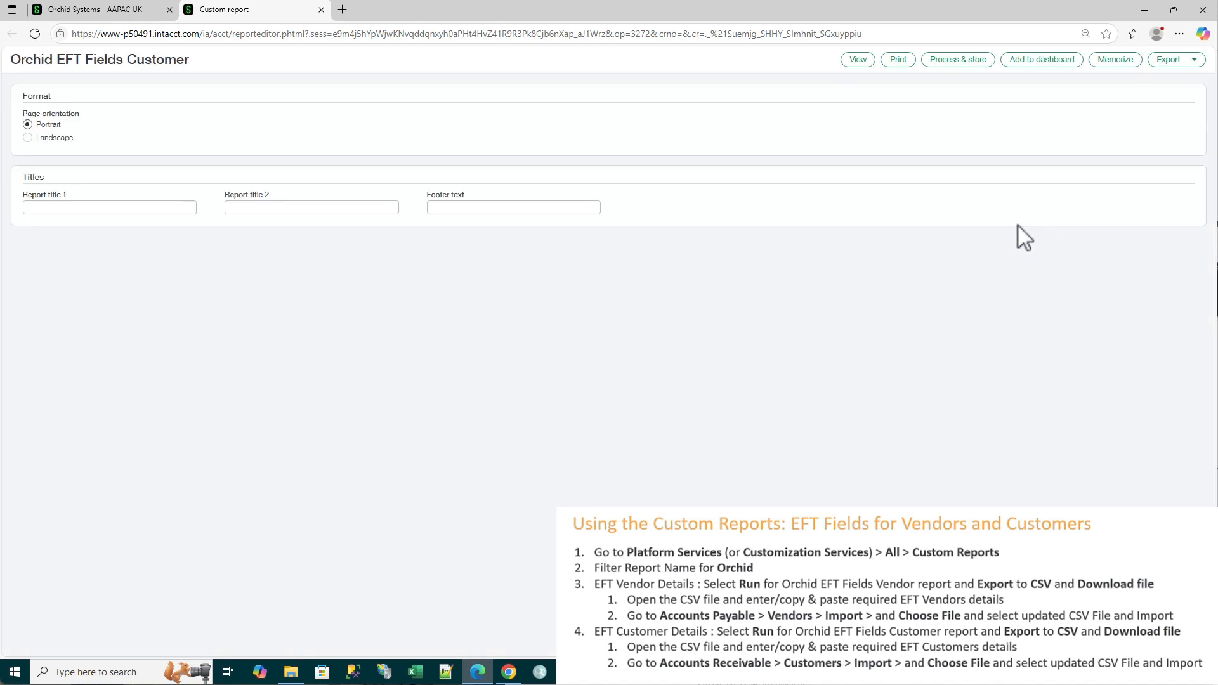
{"action": "left_click", "coordinate": [1192, 64]}
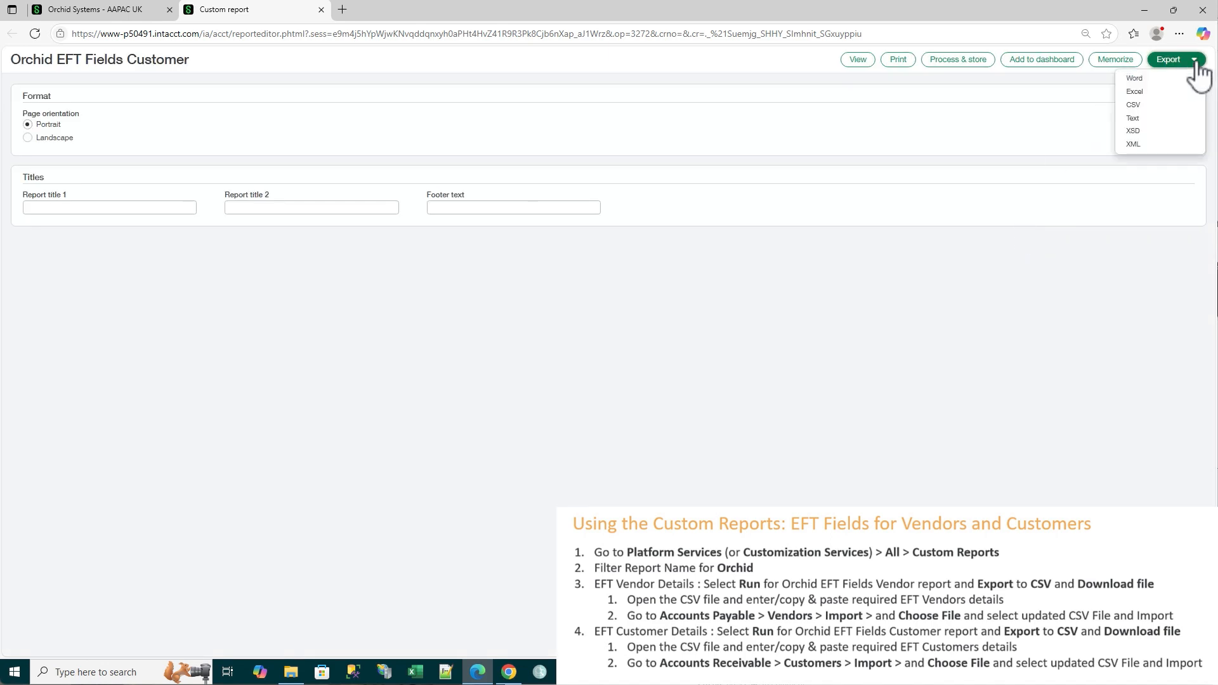
{"action": "left_click", "coordinate": [1142, 106]}
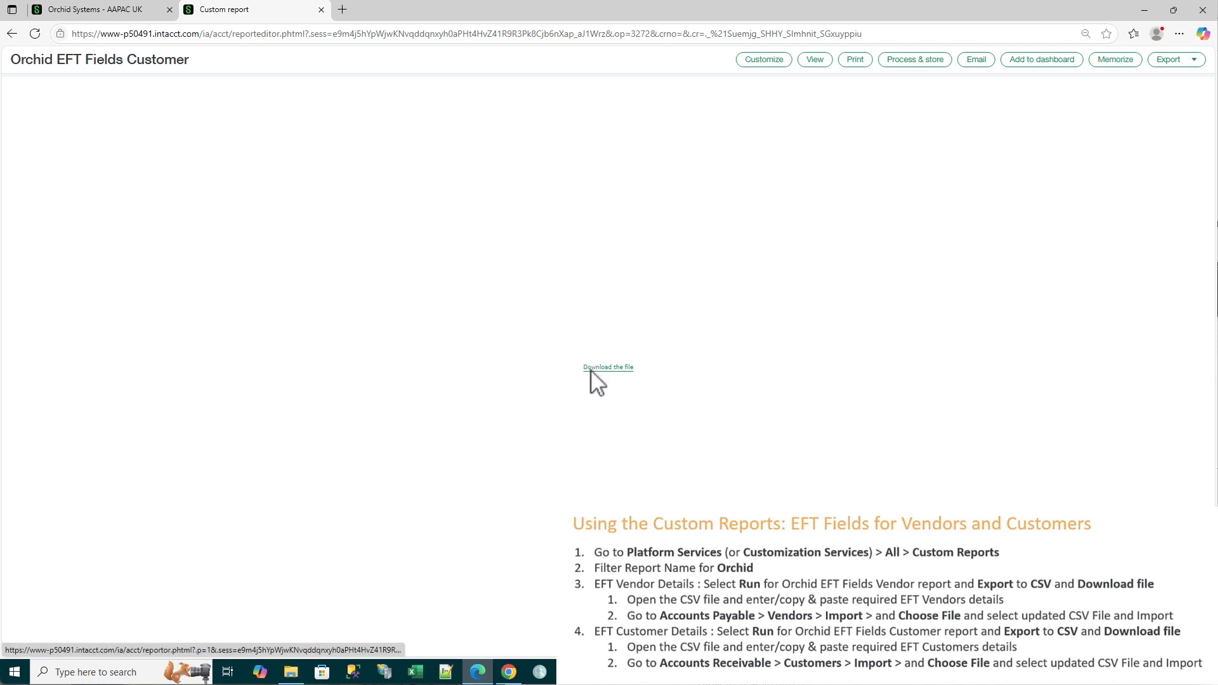
{"action": "left_click", "coordinate": [593, 368]}
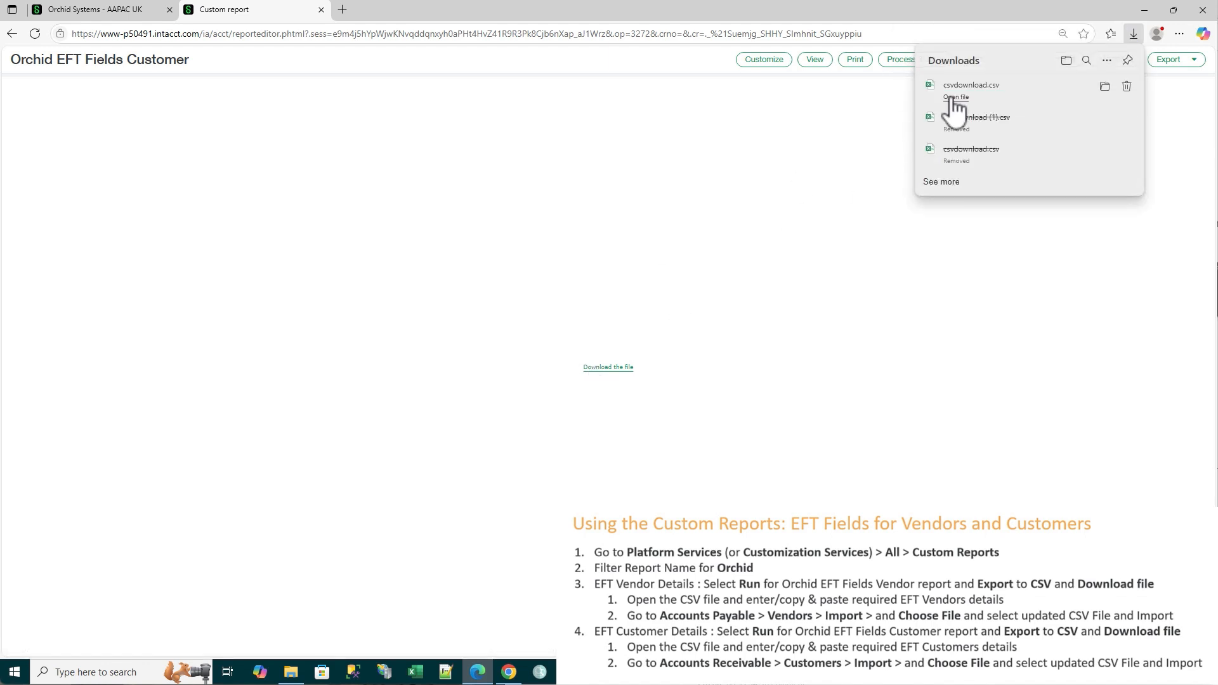
{"action": "left_click", "coordinate": [957, 96]}
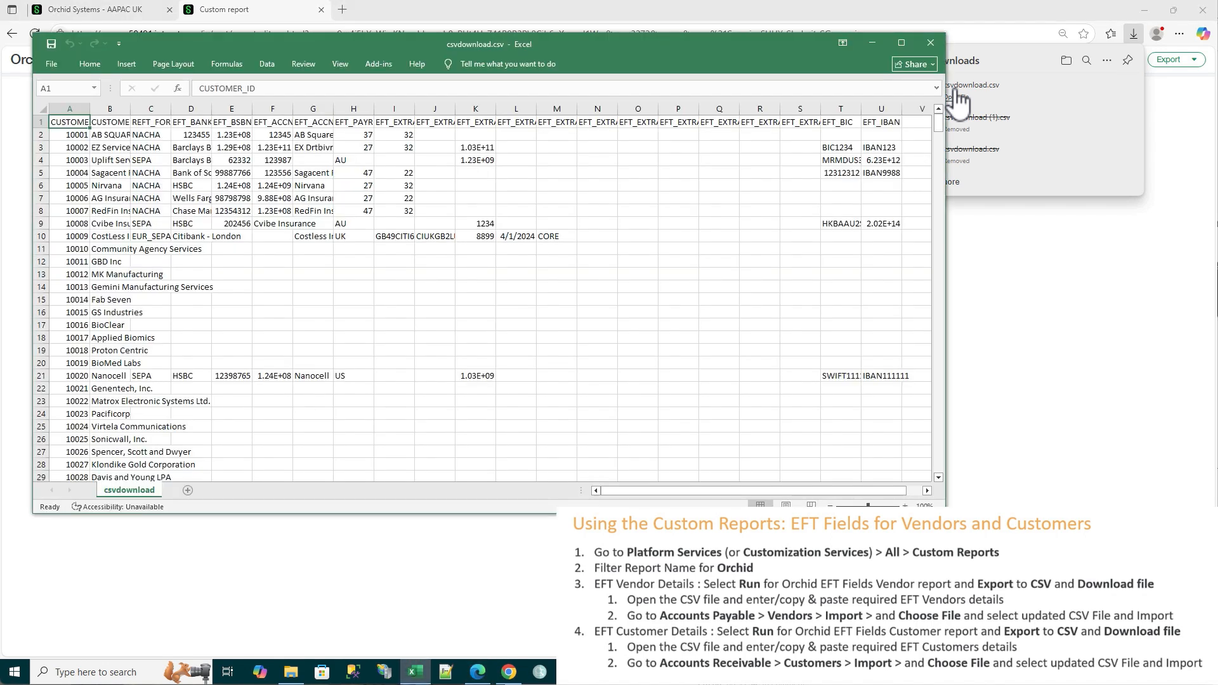
Auto-fit the width of all columns in the exported customer EFT file
{"action": "left_click_drag", "start_coordinate": [70, 109], "coordinate": [902, 107]}
{"action": "double_click", "coordinate": [901, 109]}
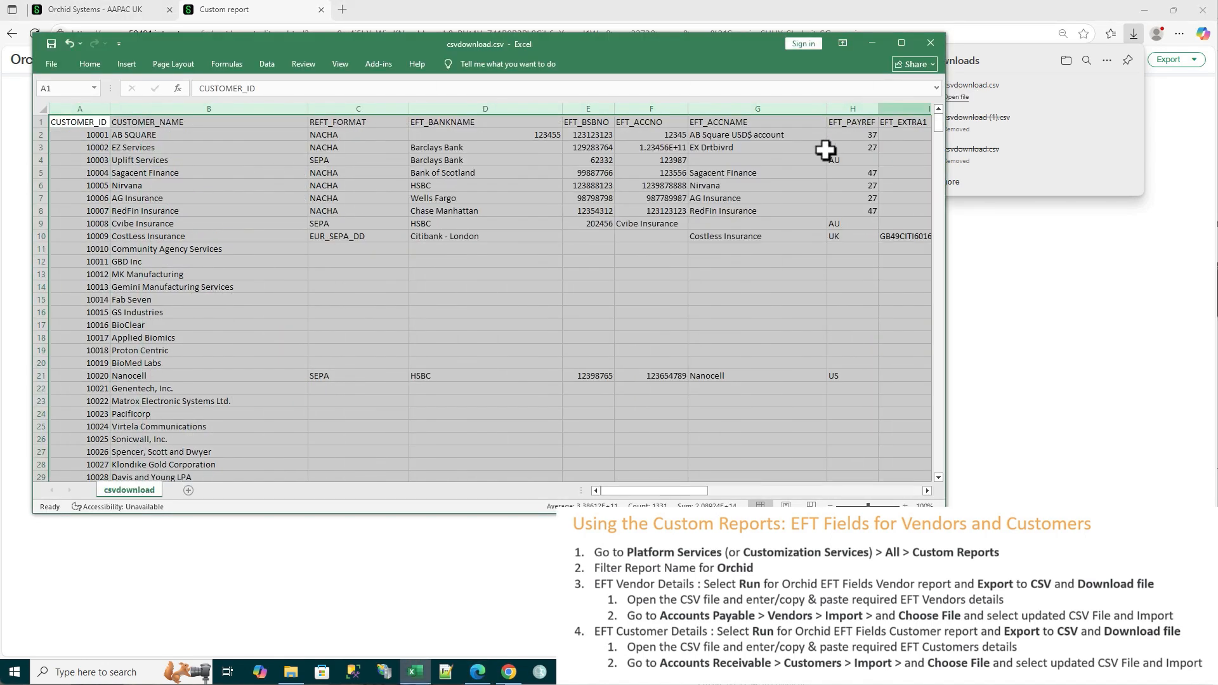
{"action": "left_click", "coordinate": [374, 255]}
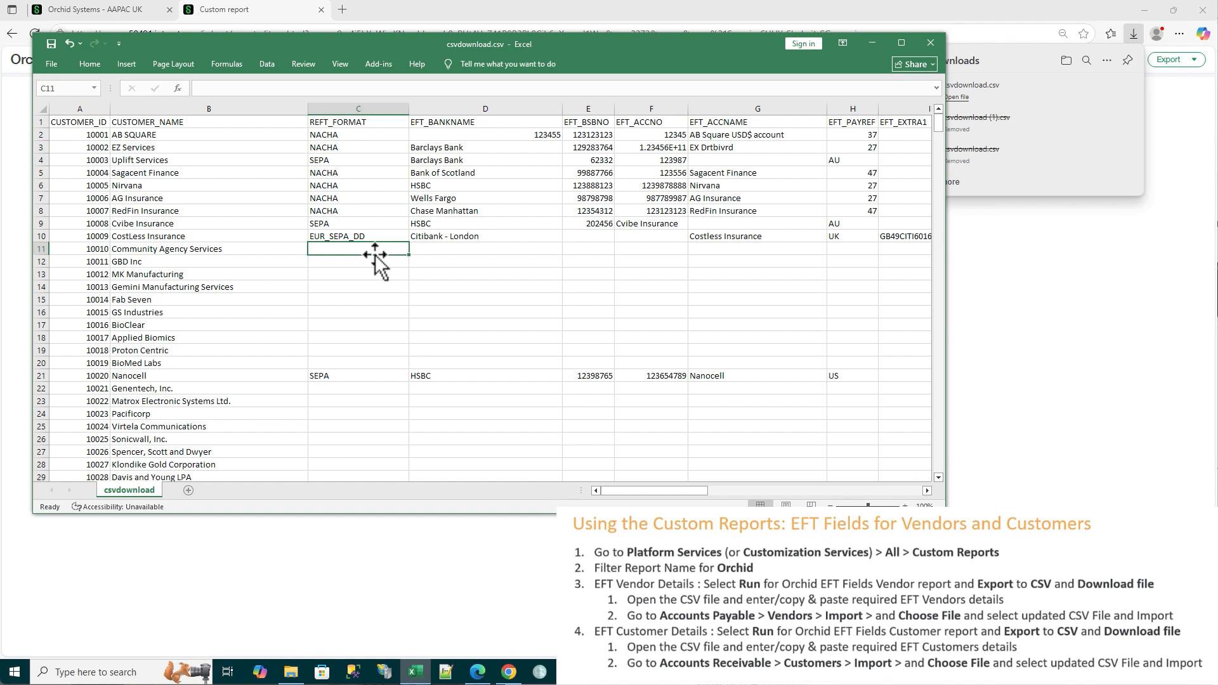
Copy the EFT details of CostLess Insurance, from REFT_FORMAT through EFT_EXTRA5, into the Community Agency Services row
{"action": "left_click_drag", "start_coordinate": [353, 238], "coordinate": [906, 239]}
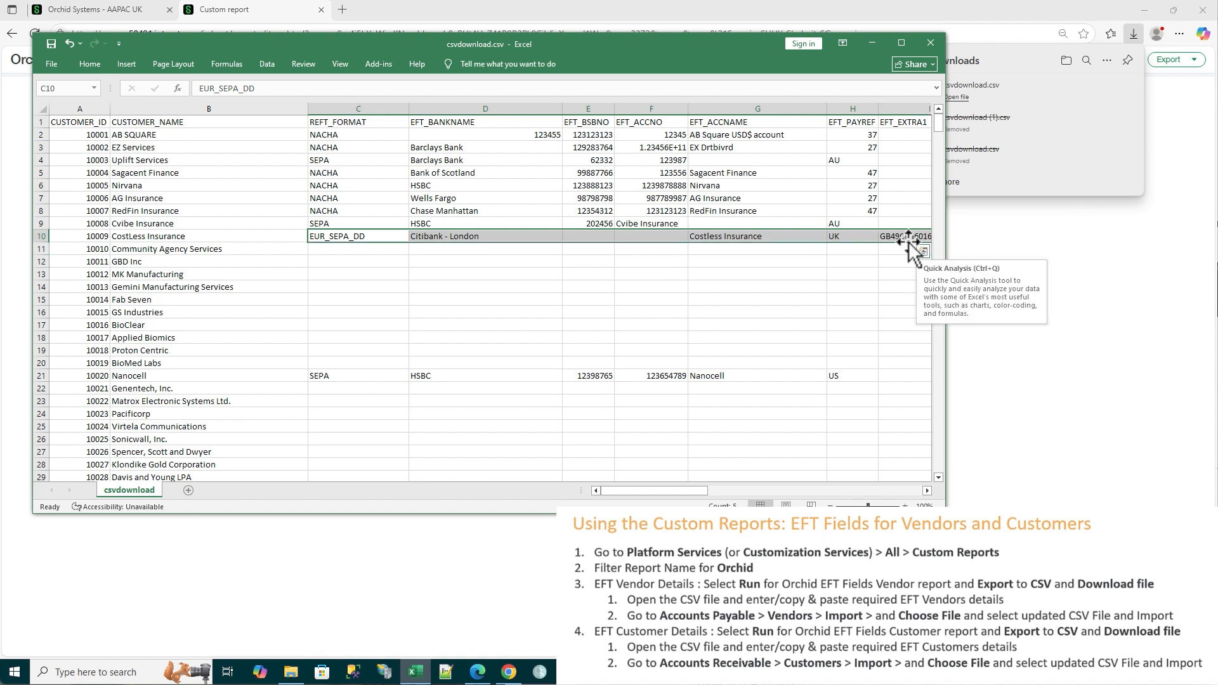
{"action": "left_click_drag", "start_coordinate": [653, 492], "coordinate": [693, 492]}
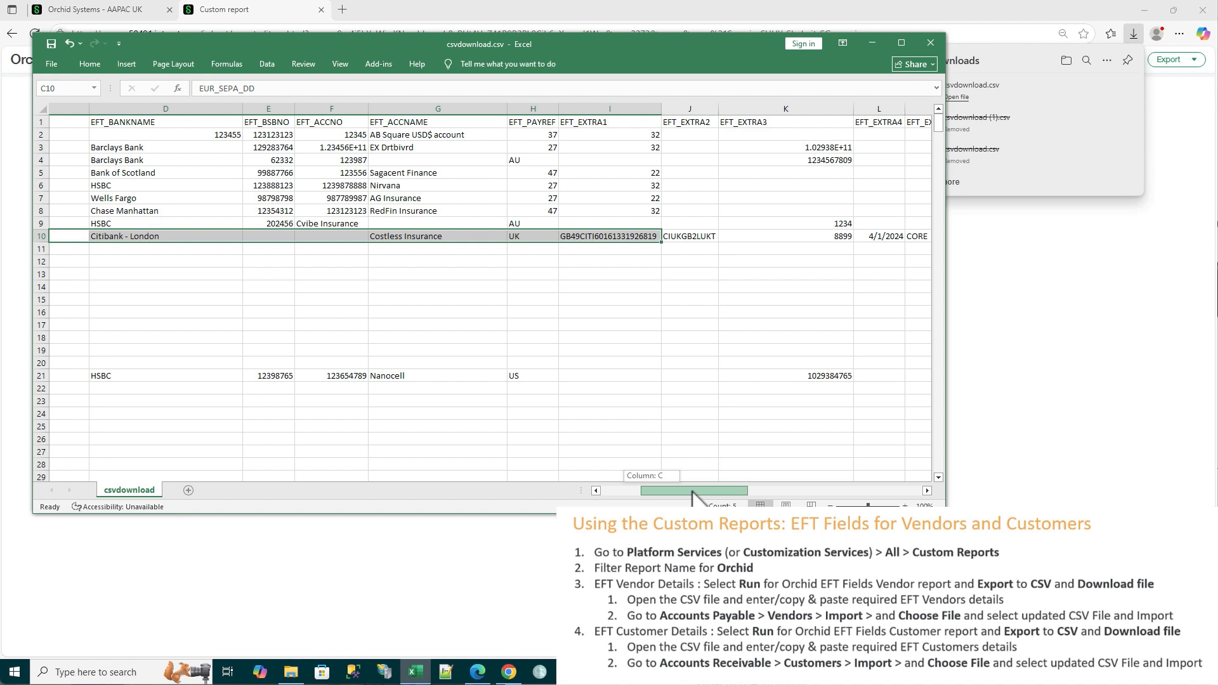
{"action": "left_click_drag", "start_coordinate": [692, 497], "coordinate": [698, 497]}
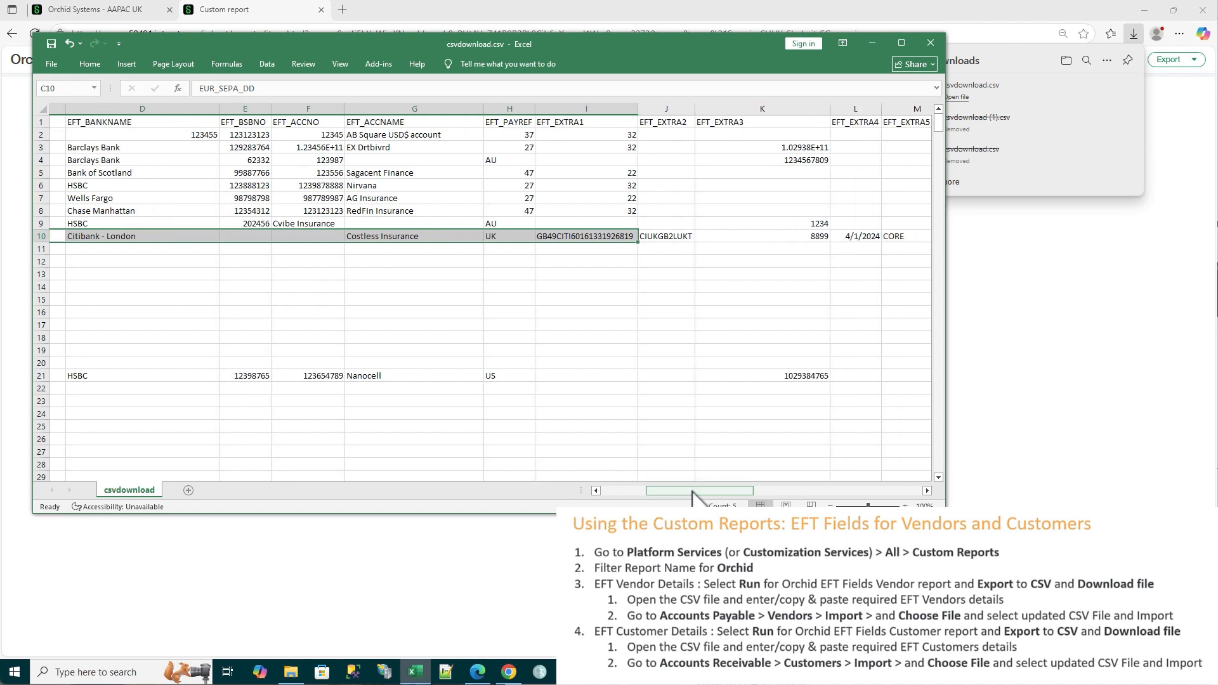
{"action": "left_click", "coordinate": [168, 240]}
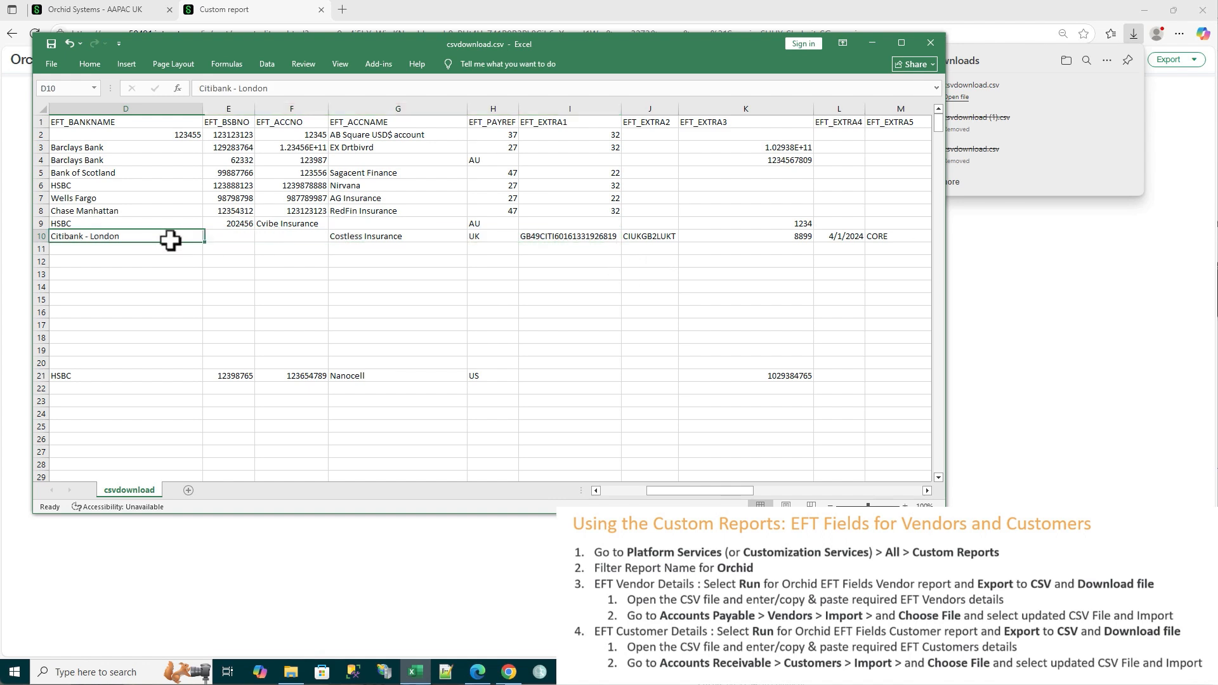
{"action": "left_click", "coordinate": [645, 239]}
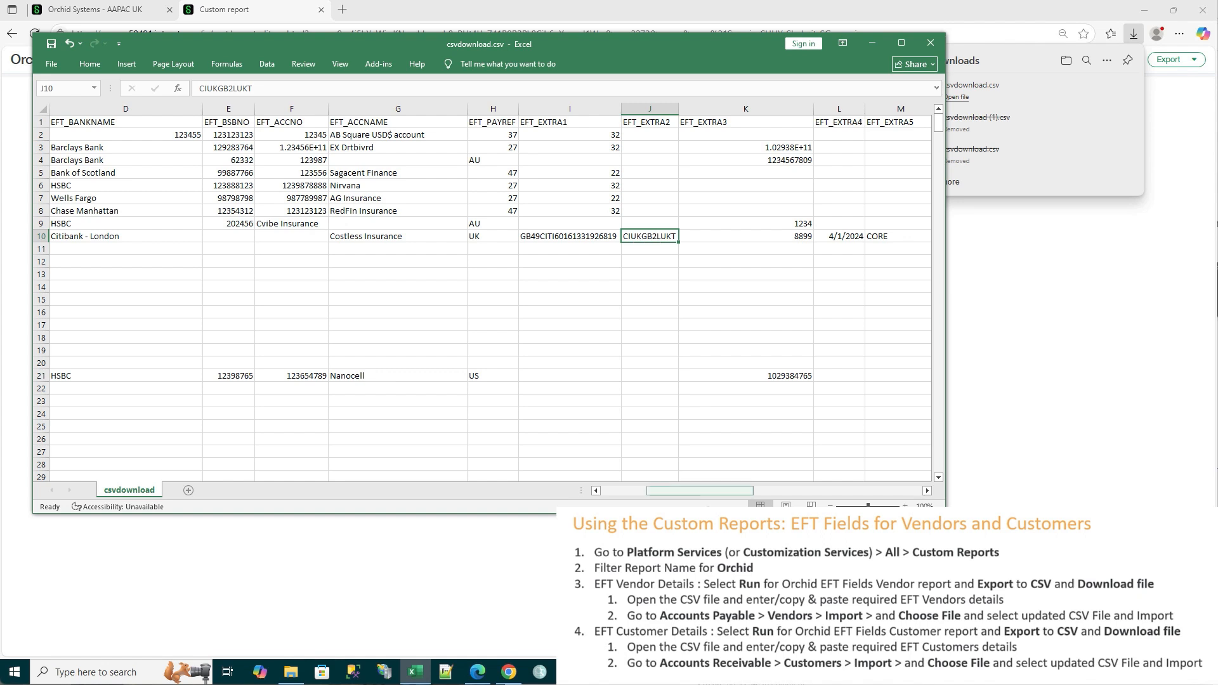
{"action": "left_click_drag", "start_coordinate": [710, 493], "coordinate": [740, 495]}
{"action": "left_click_drag", "start_coordinate": [347, 239], "coordinate": [776, 232]}
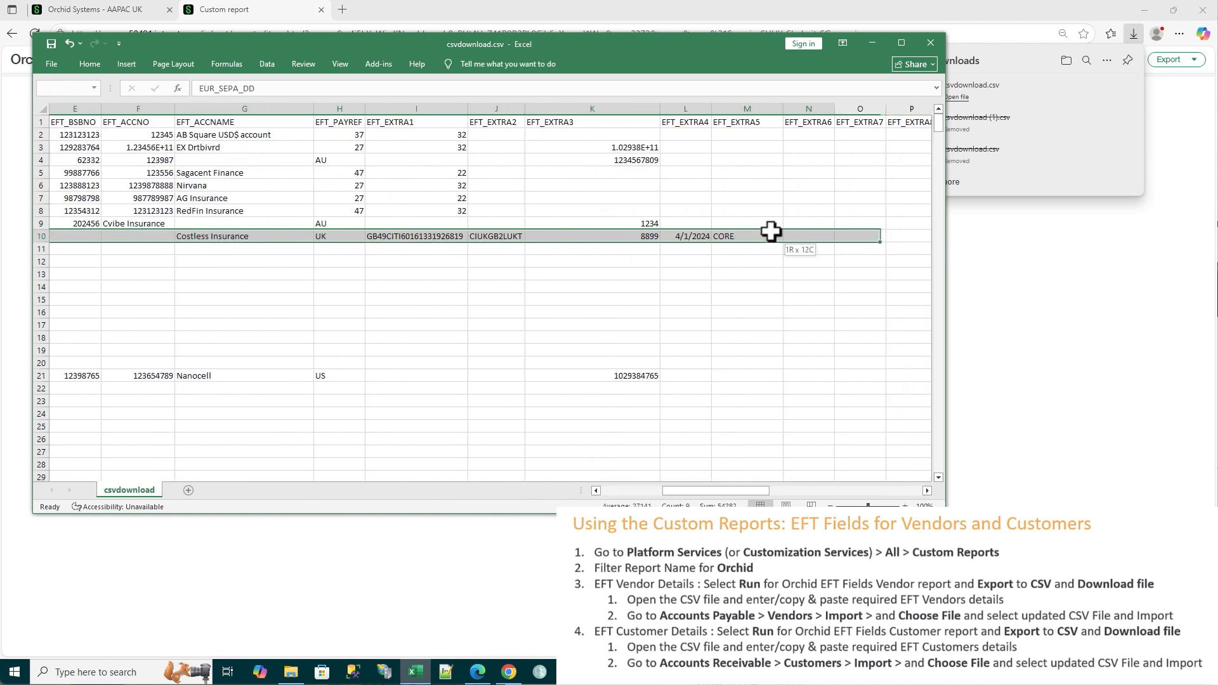
{"action": "key", "text": "ctrl+c"}
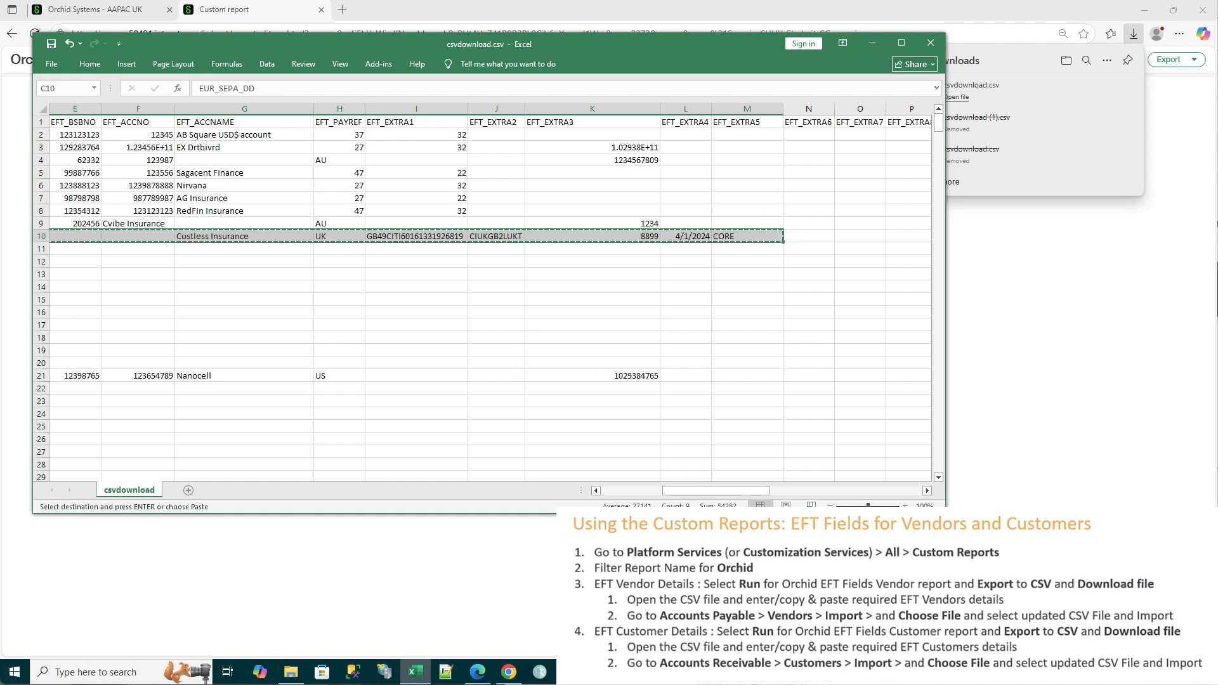
{"action": "left_click_drag", "start_coordinate": [715, 492], "coordinate": [654, 498]}
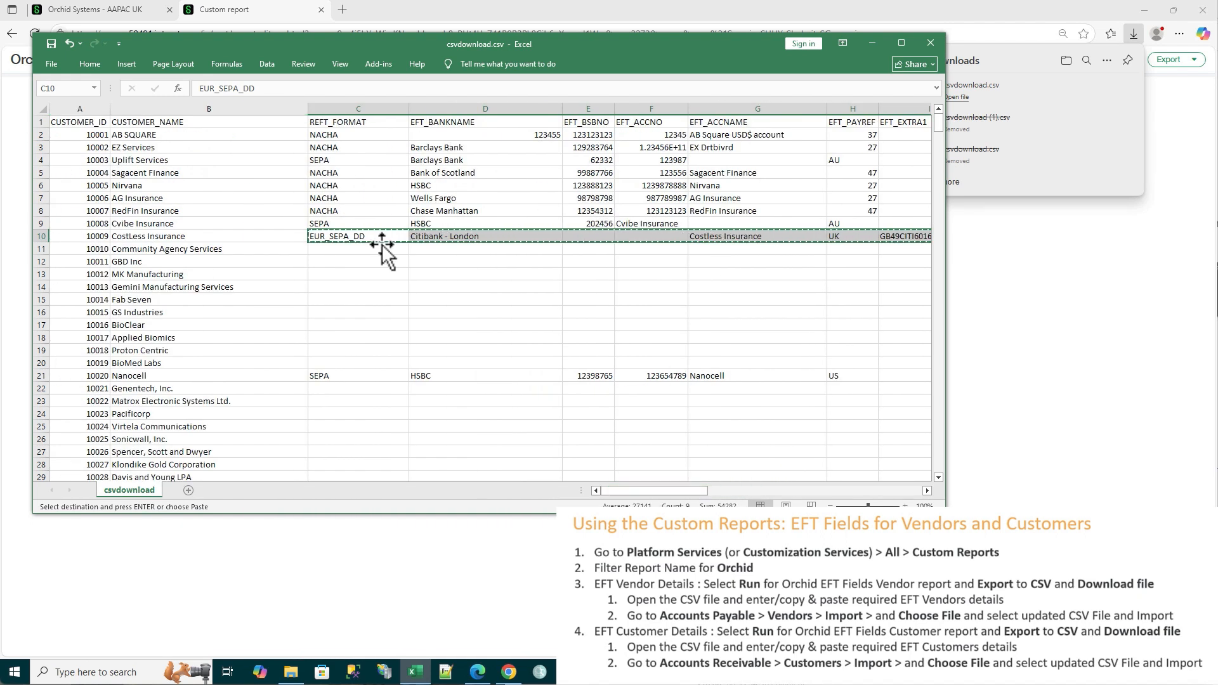
{"action": "left_click", "coordinate": [330, 250]}
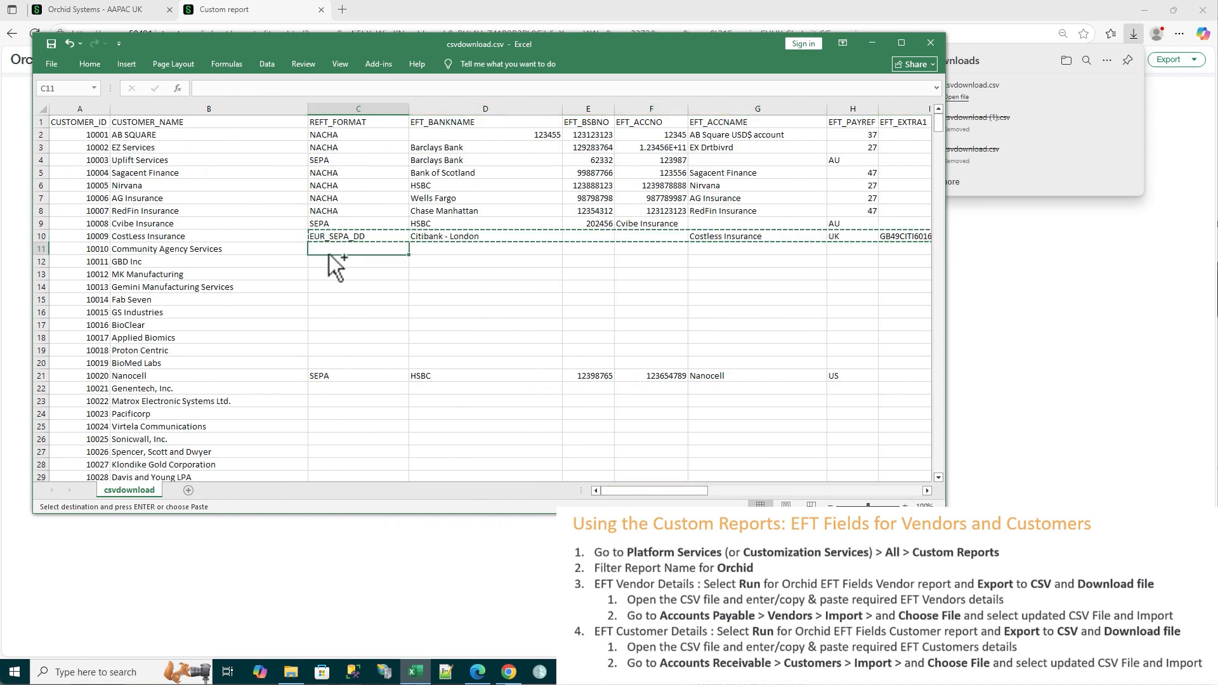
{"action": "key", "text": "ctrl+v"}
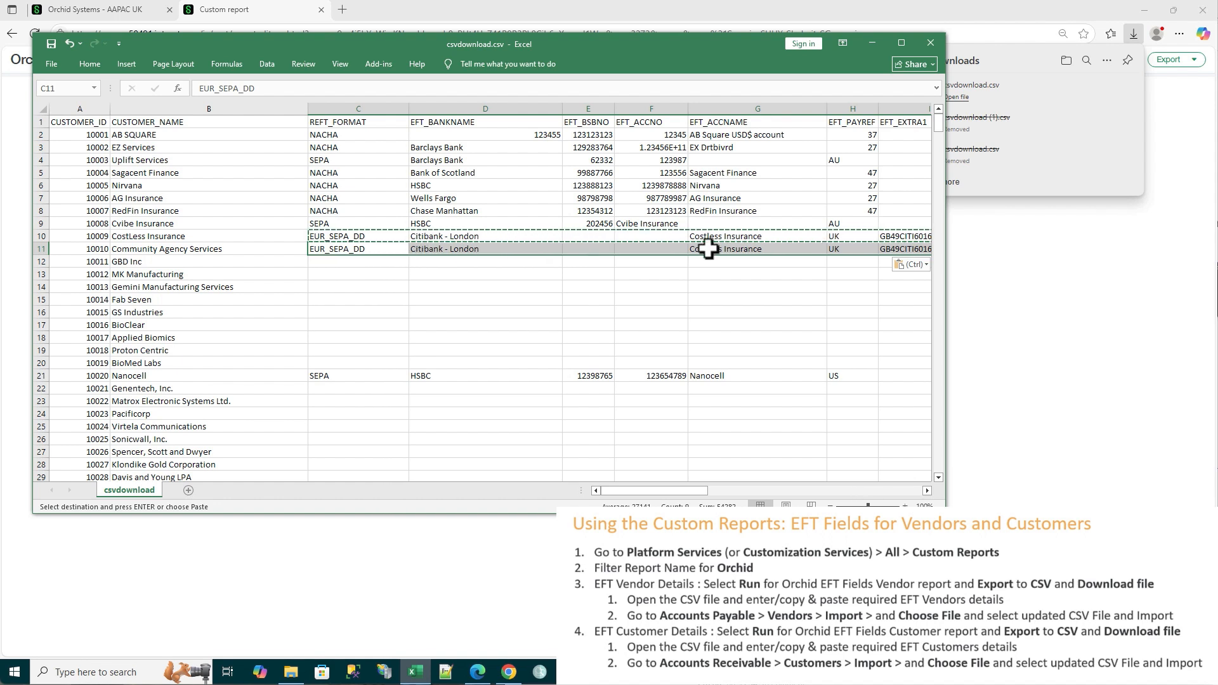
Change EFT_ACCNAME in the Community Agency Services row to "Community Agency Services"
{"action": "left_click", "coordinate": [740, 250]}
{"action": "double_click", "coordinate": [740, 250]}
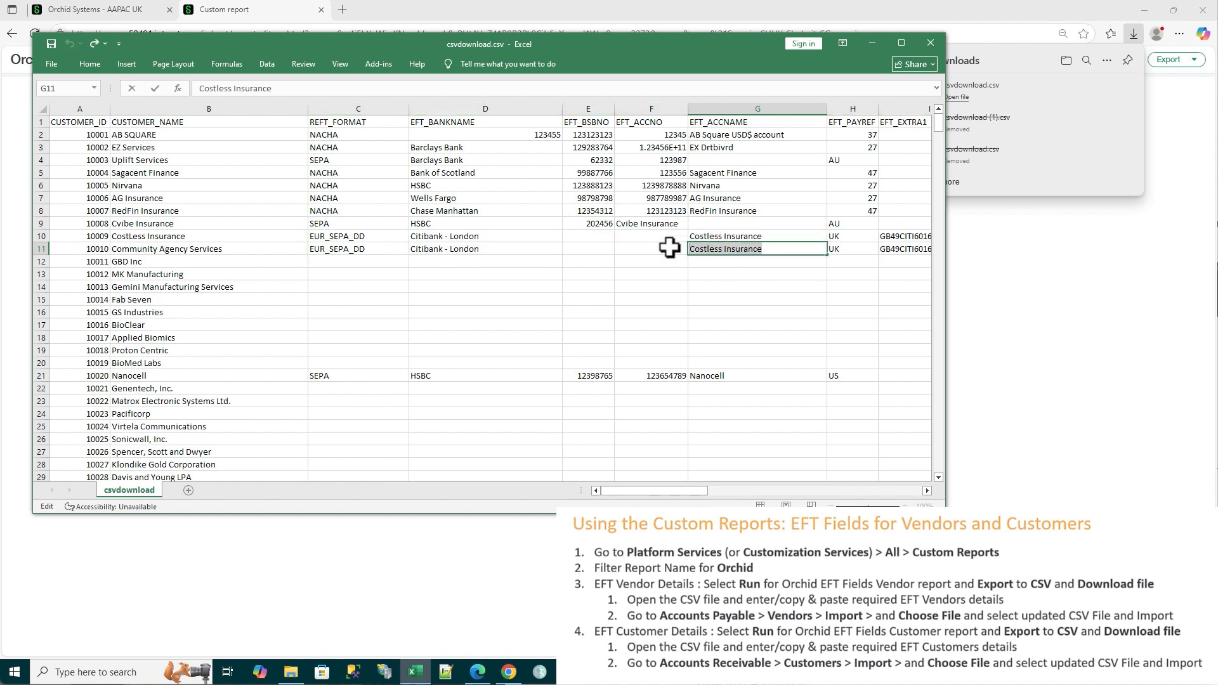
{"action": "type", "text": "Community"}
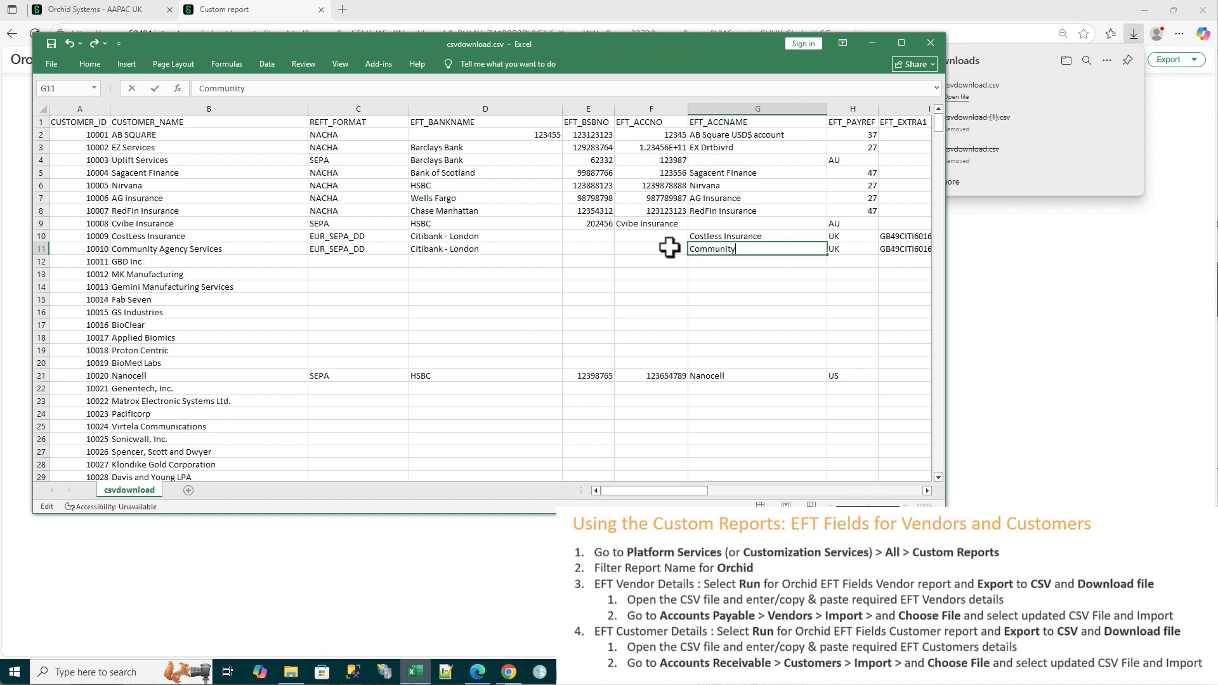
{"action": "type", "text": " Agency Services"}
{"action": "key", "text": "Tab"}
{"action": "key", "text": "Tab"}
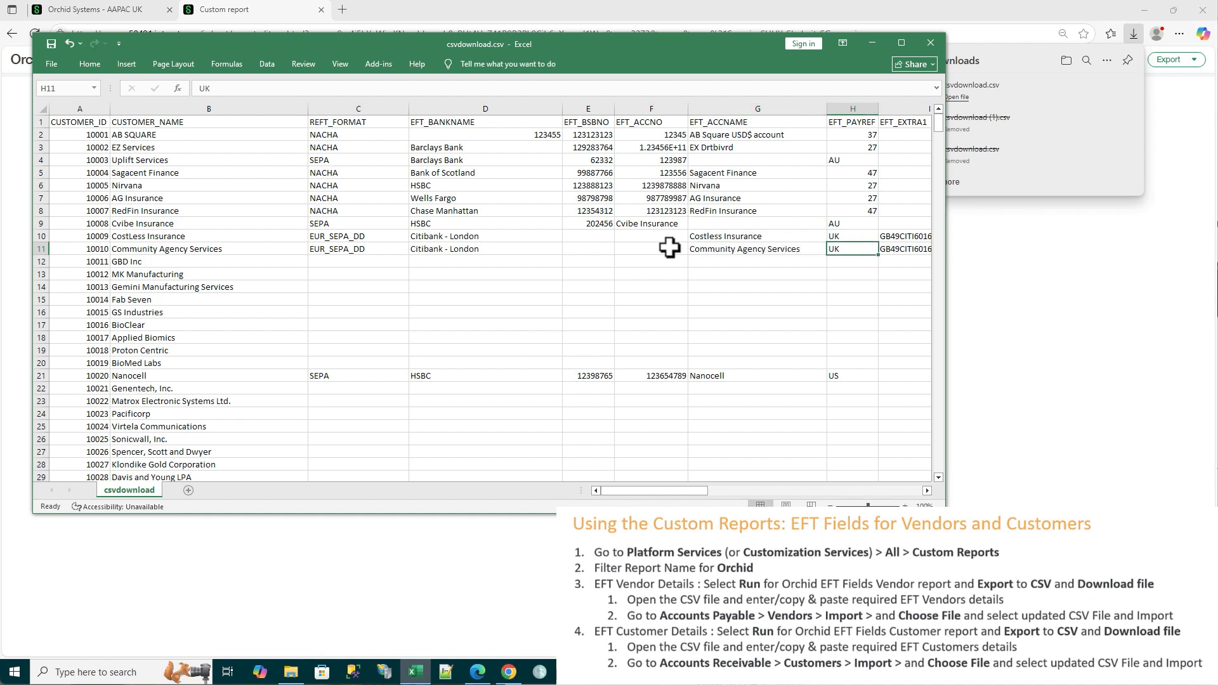
Replace the last four digits of the account number in EFT_EXTRA1 for Community Agency Services
{"action": "double_click", "coordinate": [900, 251]}
{"action": "left_click_drag", "start_coordinate": [901, 249], "coordinate": [916, 249]}
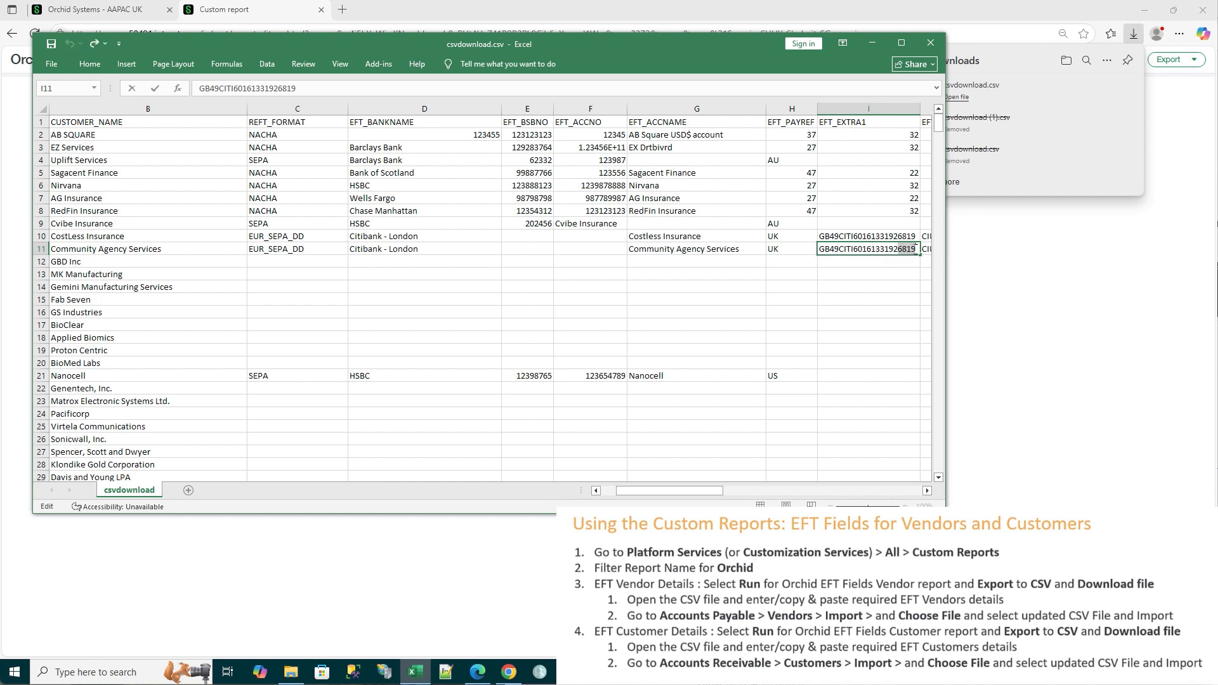
{"action": "type", "text": "9999"}
{"action": "key", "text": "Tab"}
{"action": "key", "text": "Tab"}
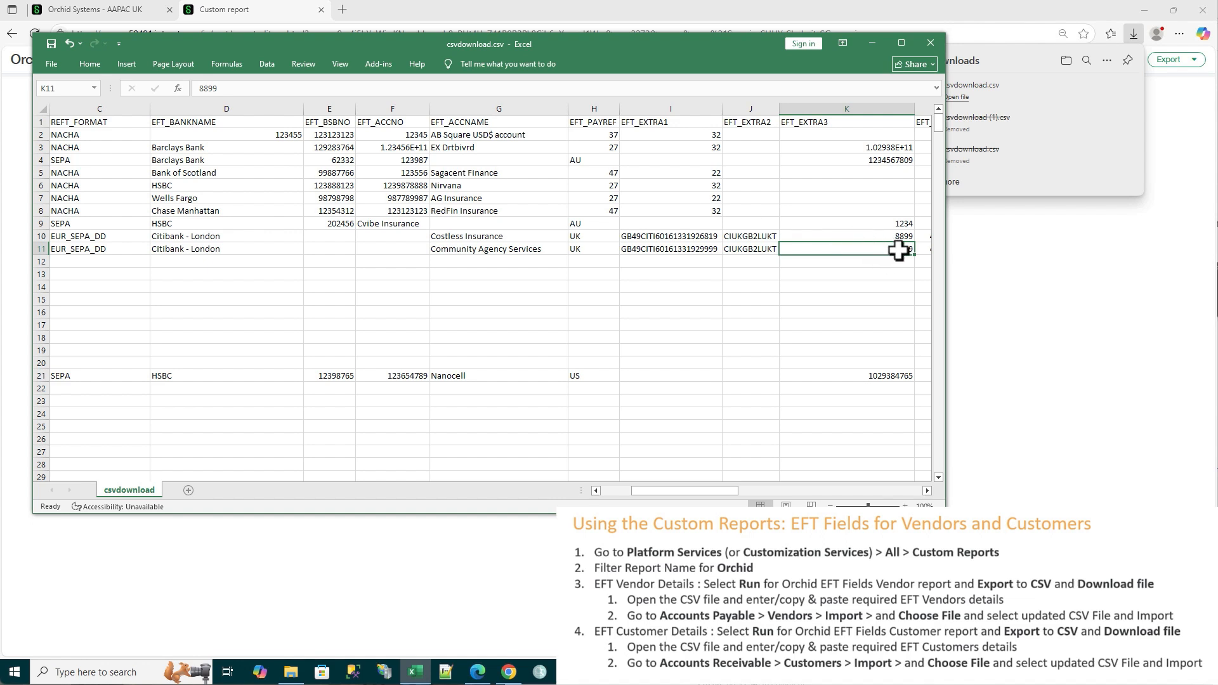
Enter the new mandate ID in EFT_EXTRA3 for Community Agency Services, then save and close the CSV file
{"action": "double_click", "coordinate": [899, 249]}
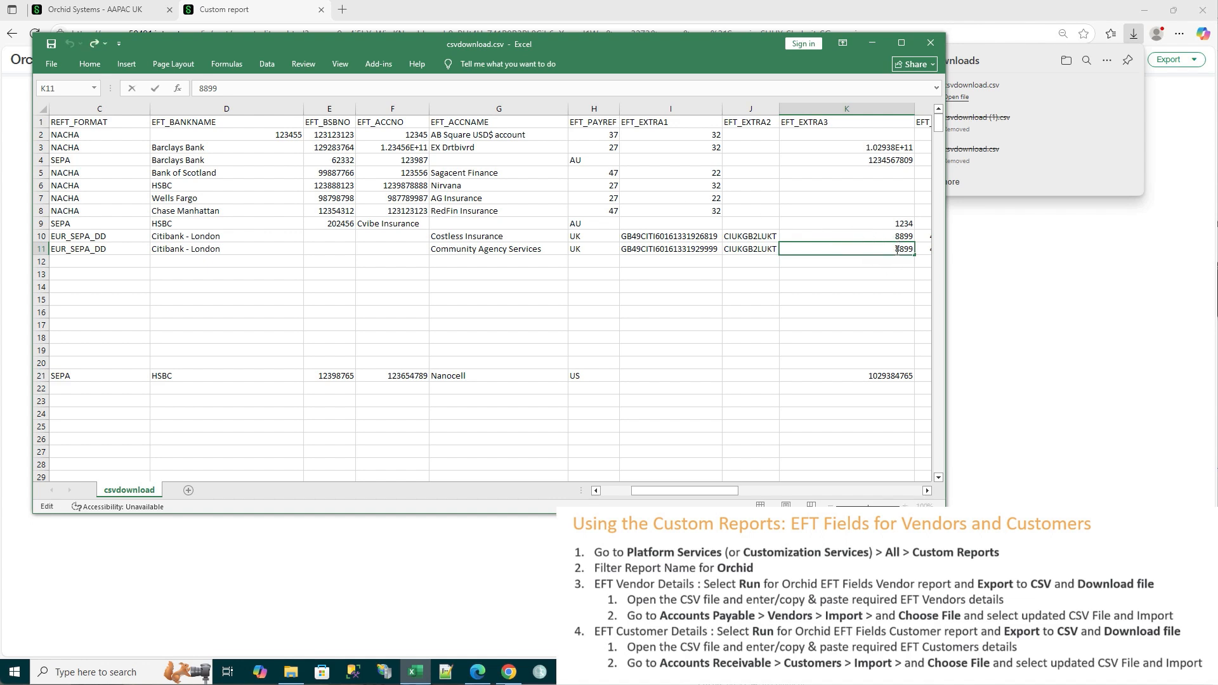
{"action": "left_click_drag", "start_coordinate": [897, 249], "coordinate": [920, 252]}
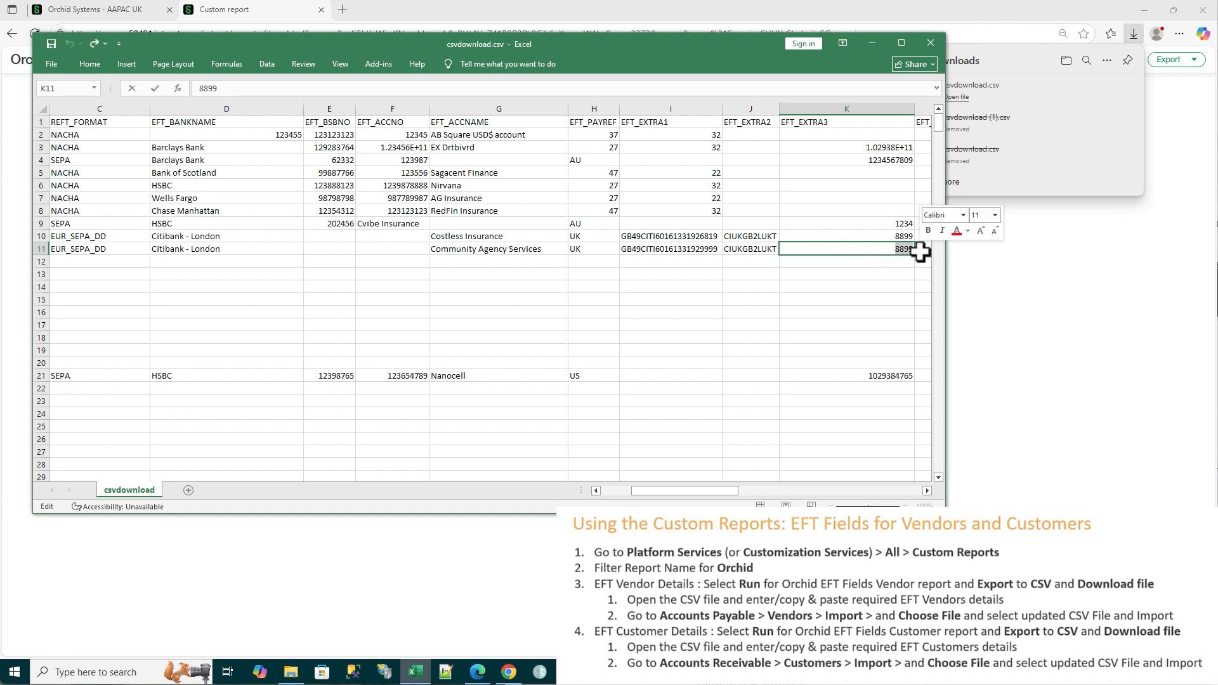
{"action": "type", "text": "9988"}
{"action": "key", "text": "Tab"}
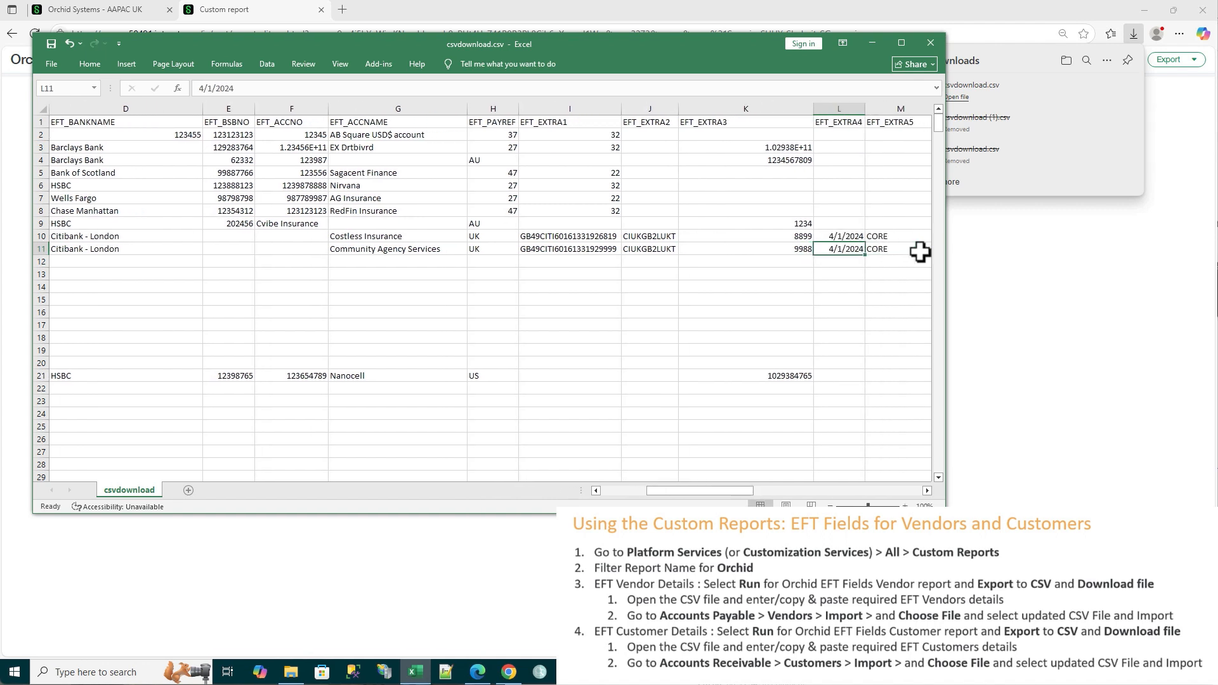
{"action": "key", "text": "Tab"}
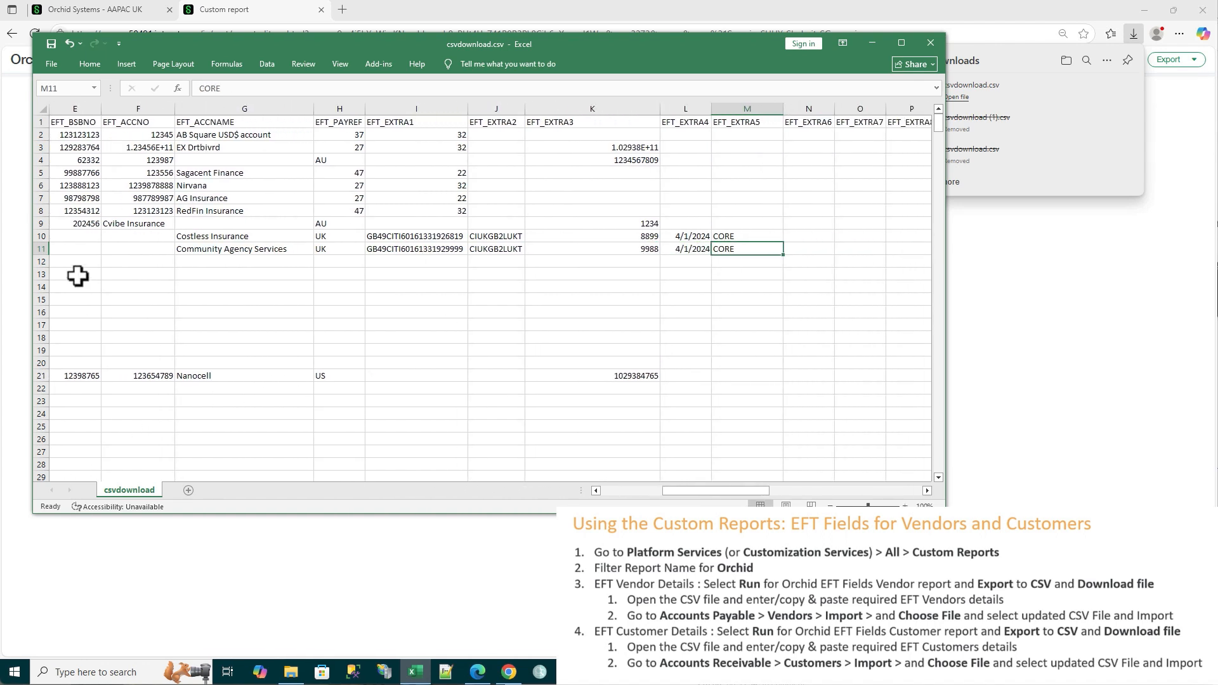
{"action": "left_click", "coordinate": [51, 46]}
{"action": "left_click", "coordinate": [930, 43]}
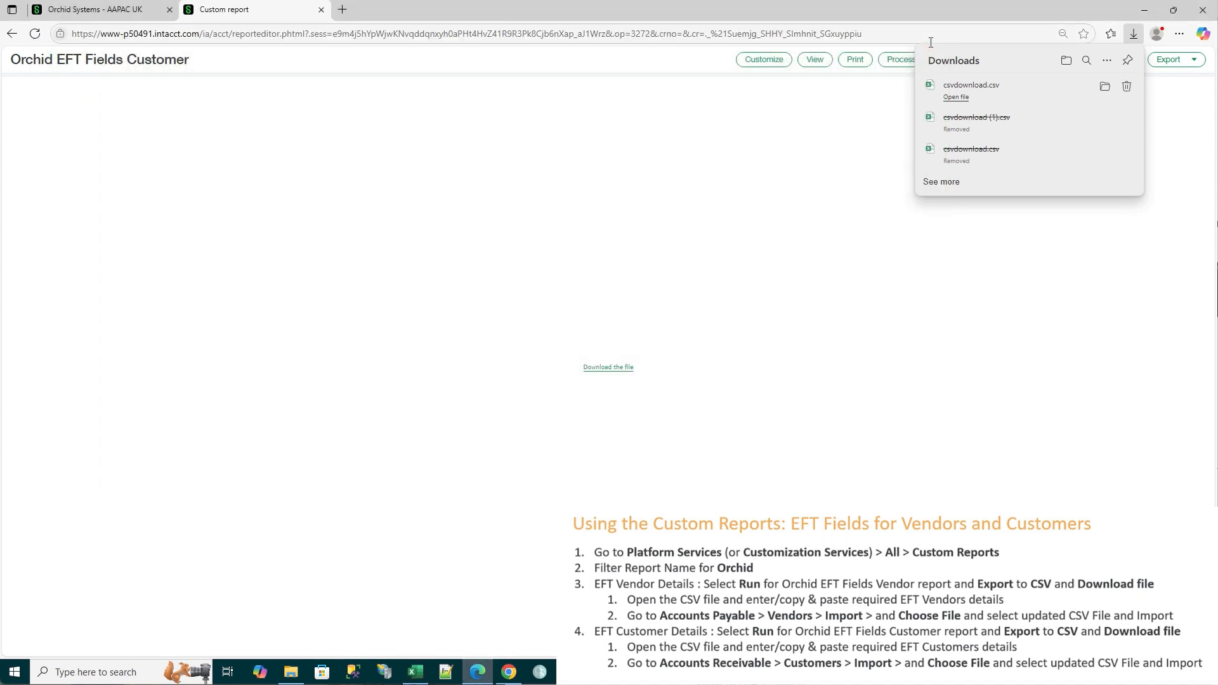
Return to the Orchid Systems page and open the Customers list in Accounts Receivable
{"action": "left_click", "coordinate": [75, 13]}
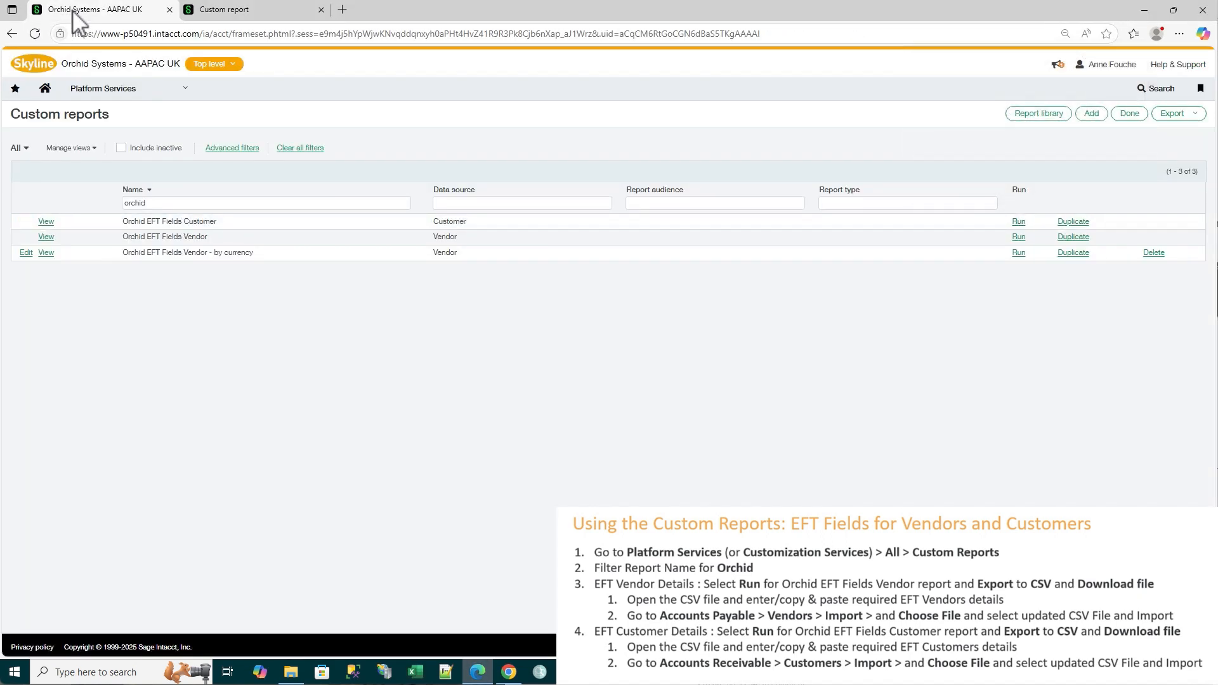
{"action": "left_click", "coordinate": [111, 89]}
{"action": "left_click", "coordinate": [105, 252]}
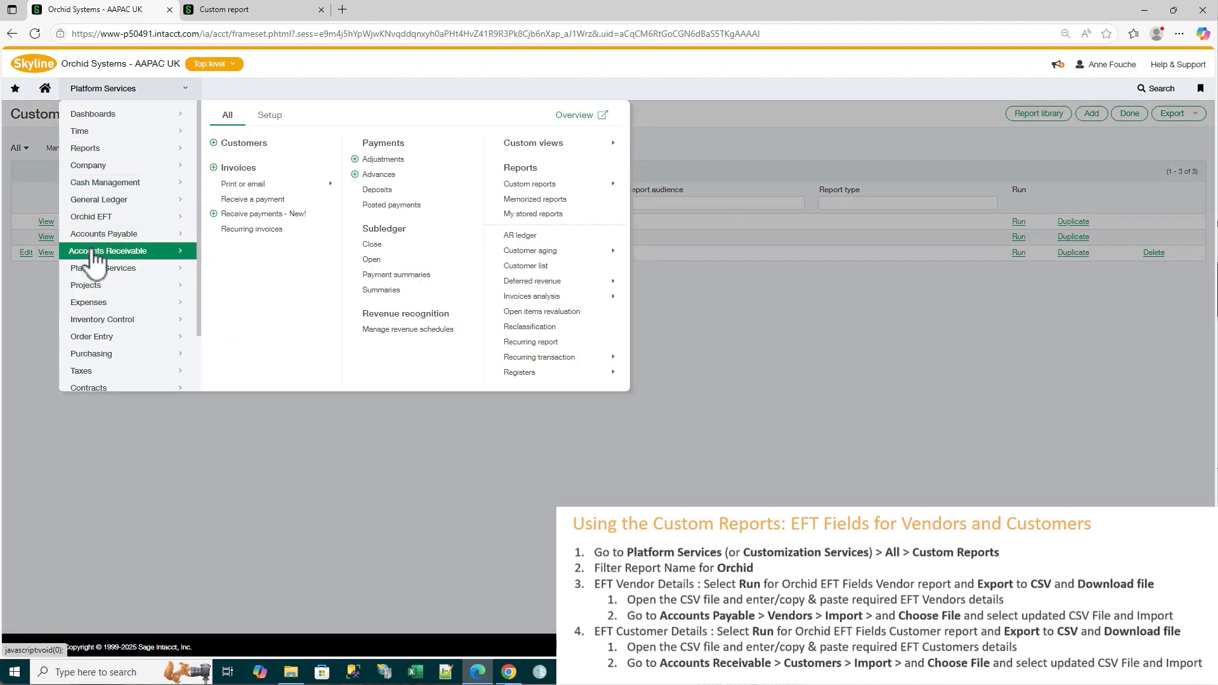
{"action": "left_click", "coordinate": [244, 144]}
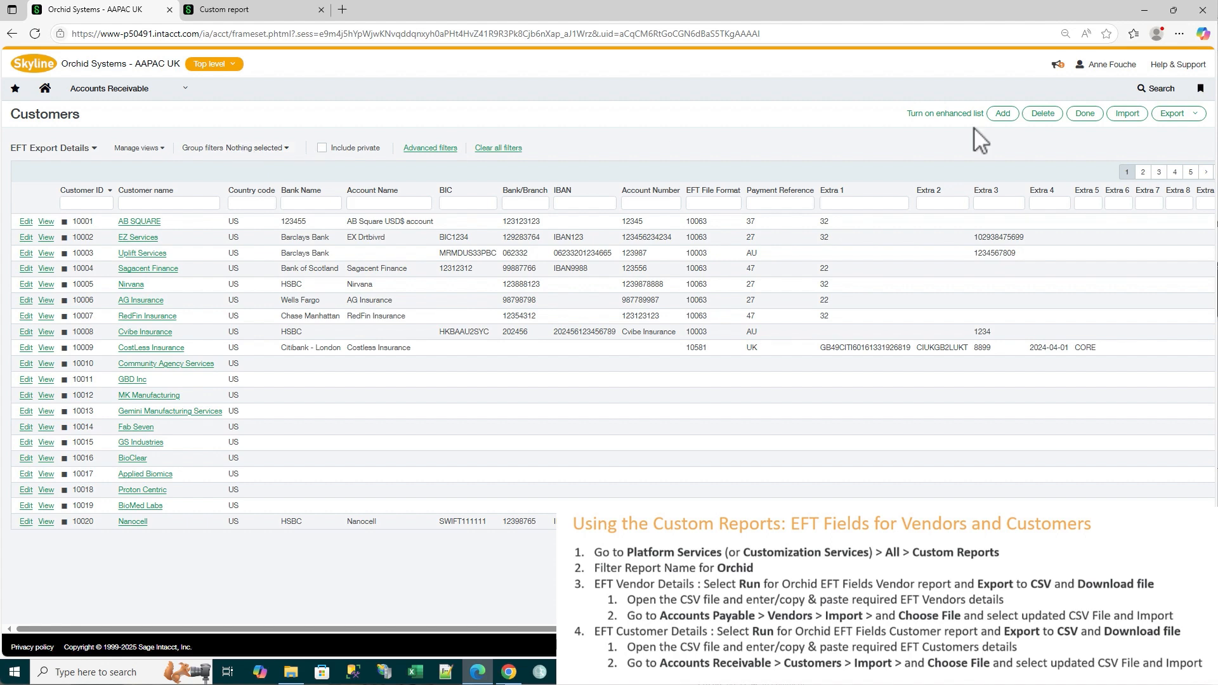
Import the updated csvdownload.csv file from Downloads into Customers, keeping the default import settings
{"action": "left_click", "coordinate": [1125, 115]}
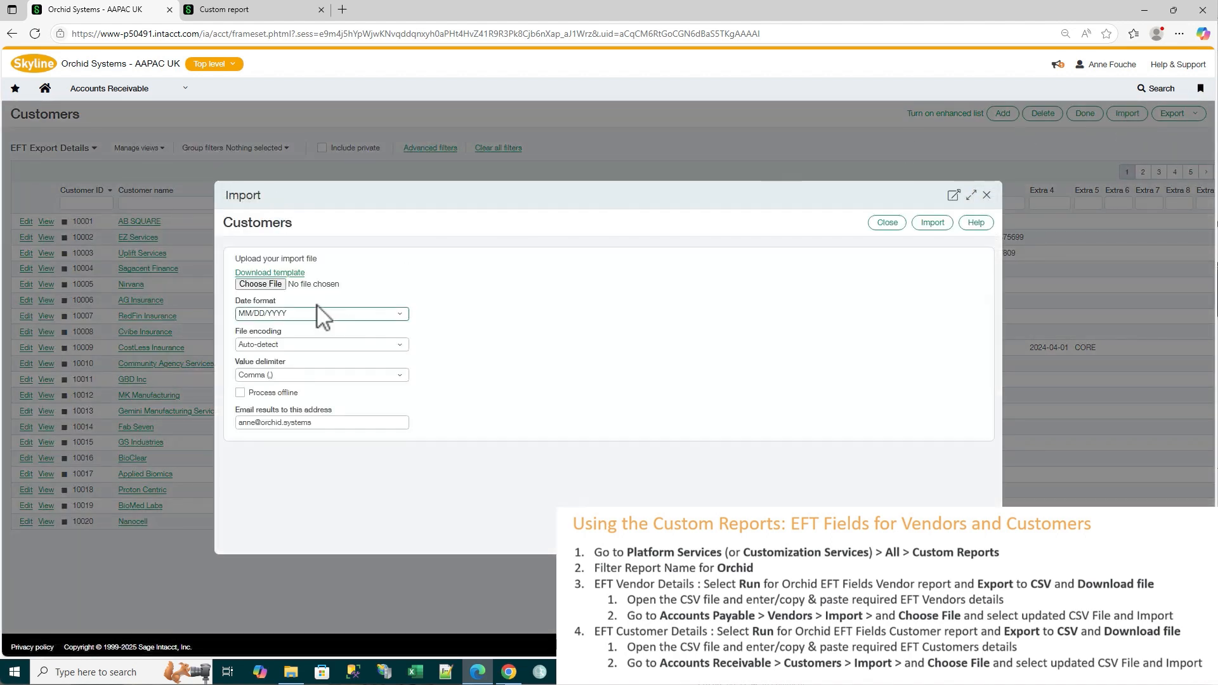
{"action": "left_click", "coordinate": [260, 286]}
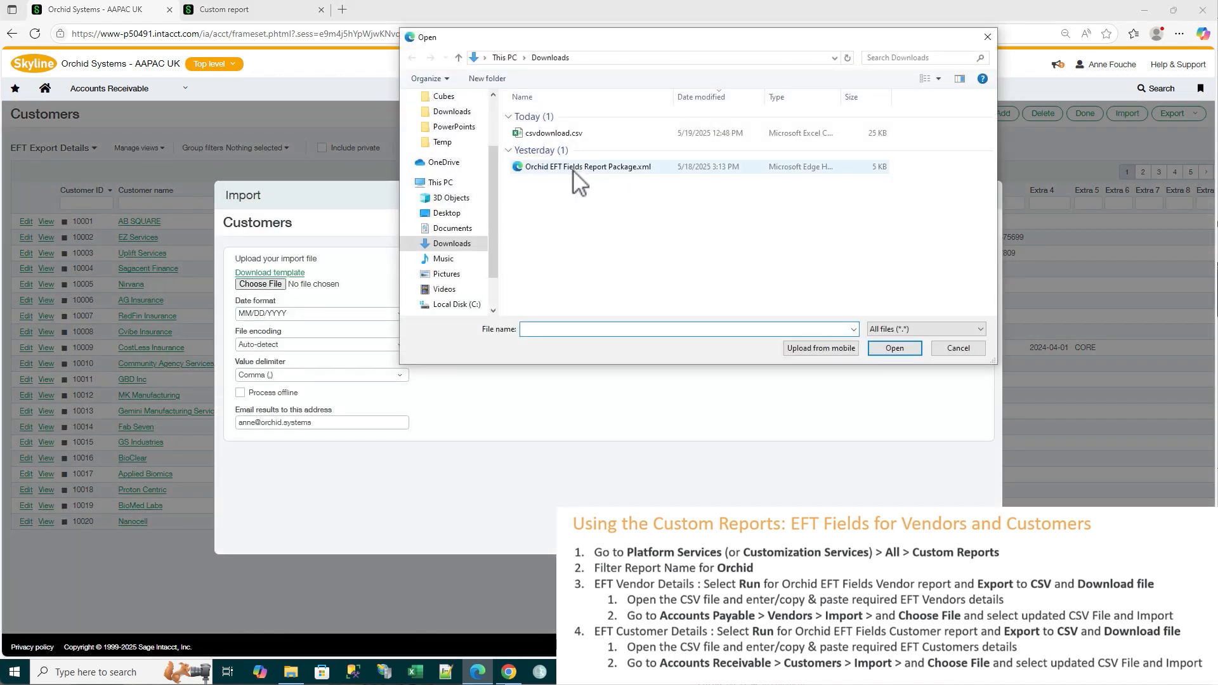
{"action": "left_click", "coordinate": [567, 135]}
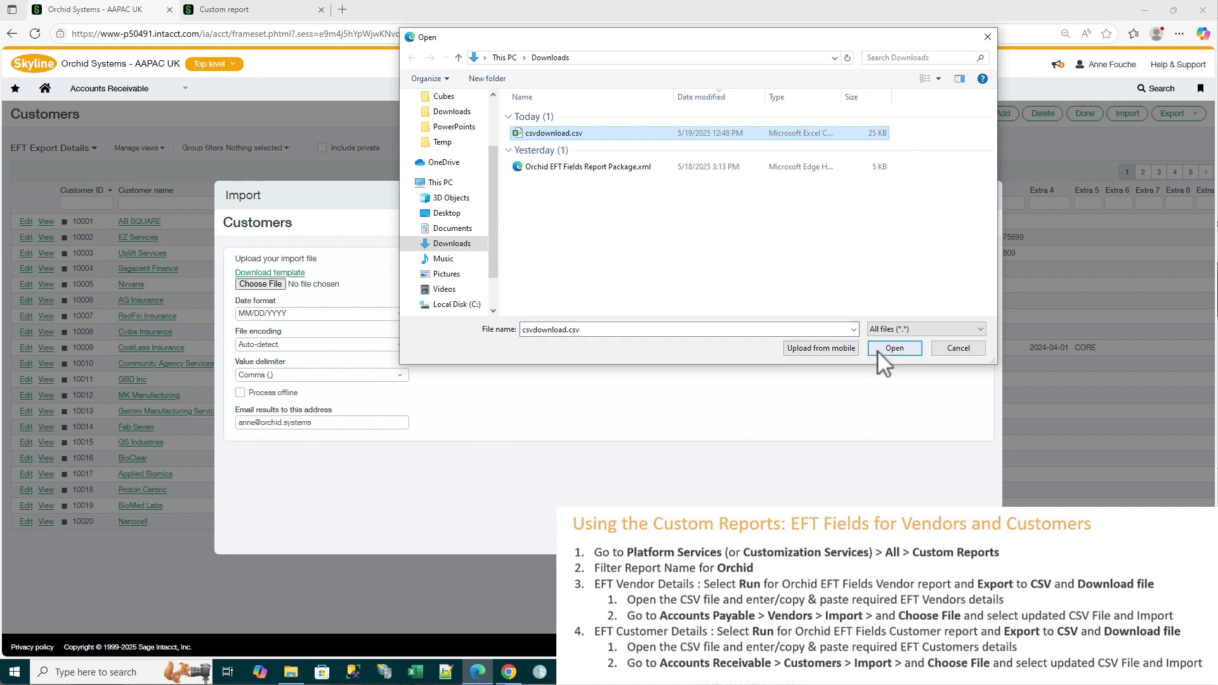
{"action": "left_click", "coordinate": [894, 349]}
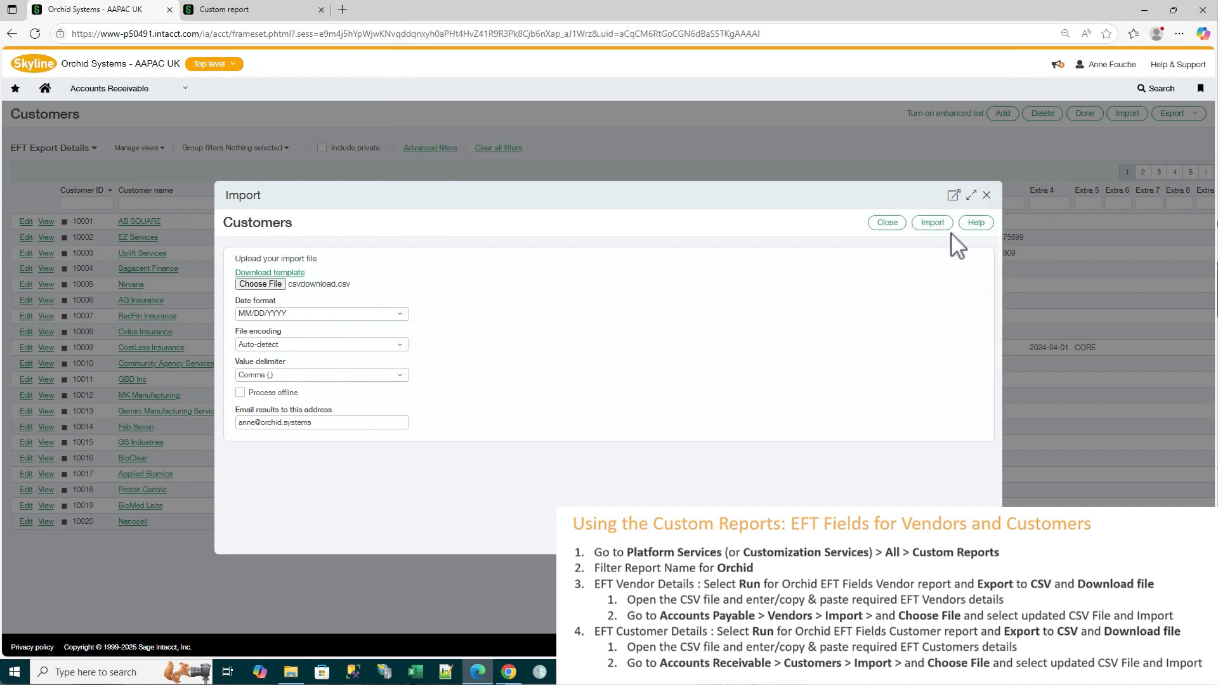
{"action": "left_click", "coordinate": [934, 228]}
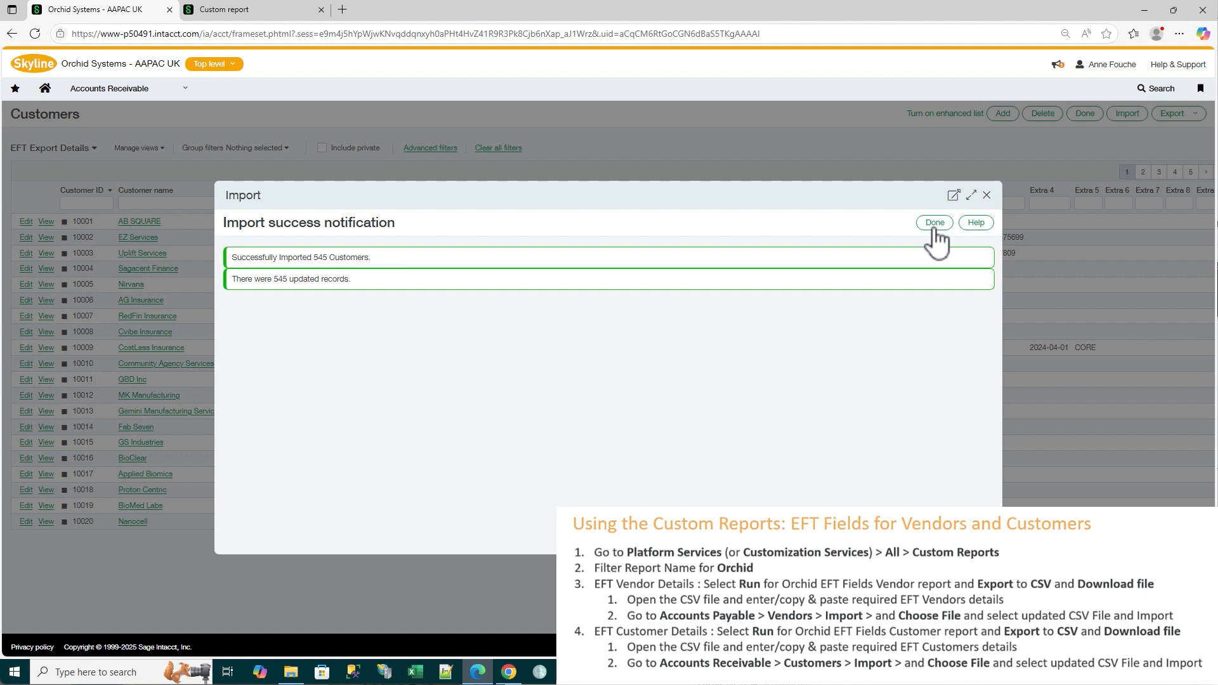
{"action": "left_click", "coordinate": [935, 225]}
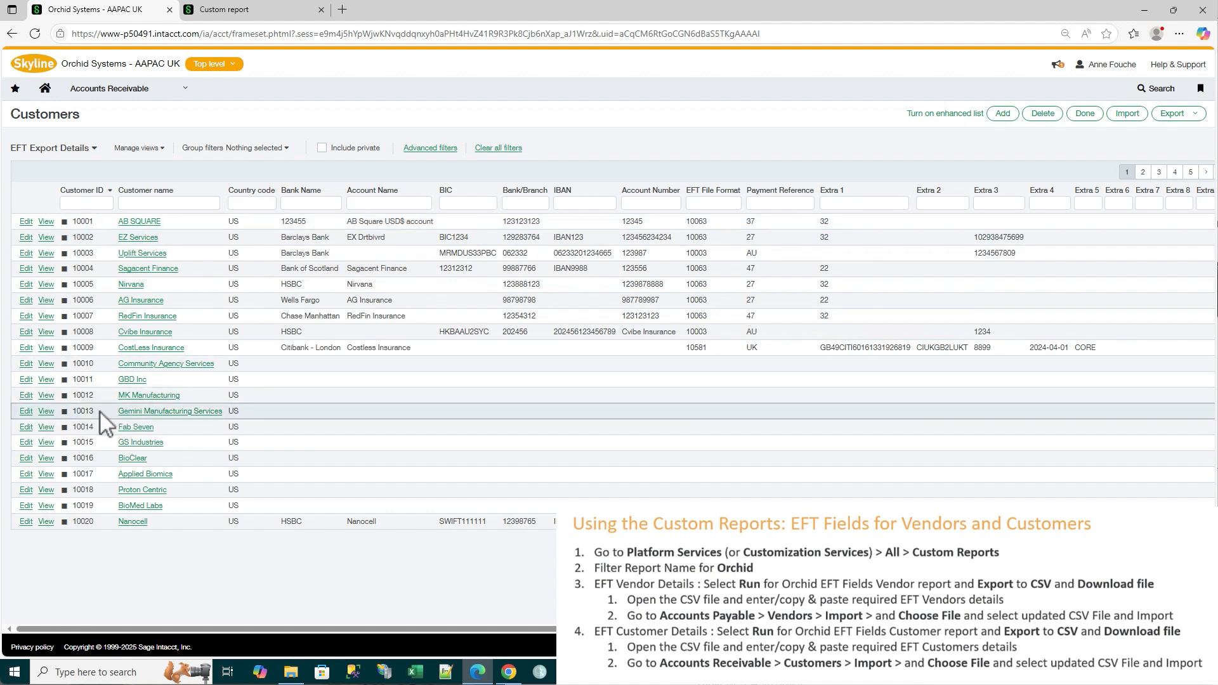
Edit the Community Agency Services customer, set its Orchid EFT Date of Signature to 04/01/2024 and save the record
{"action": "left_click", "coordinate": [25, 365]}
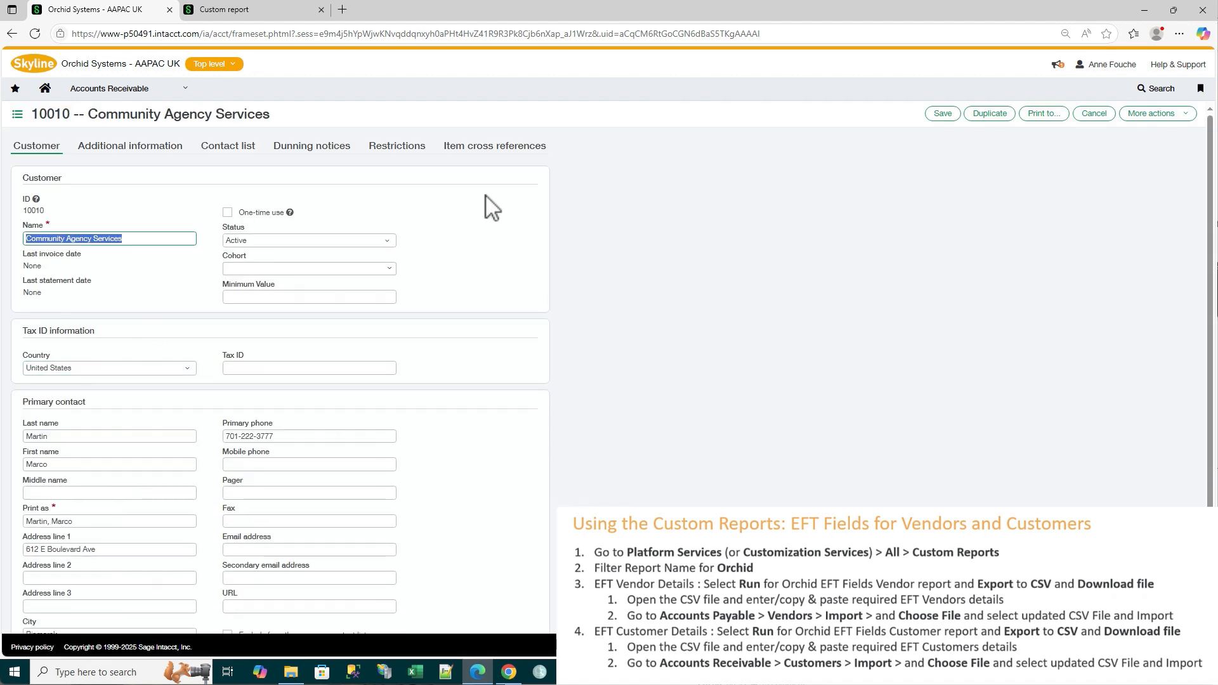
{"action": "left_click", "coordinate": [596, 149]}
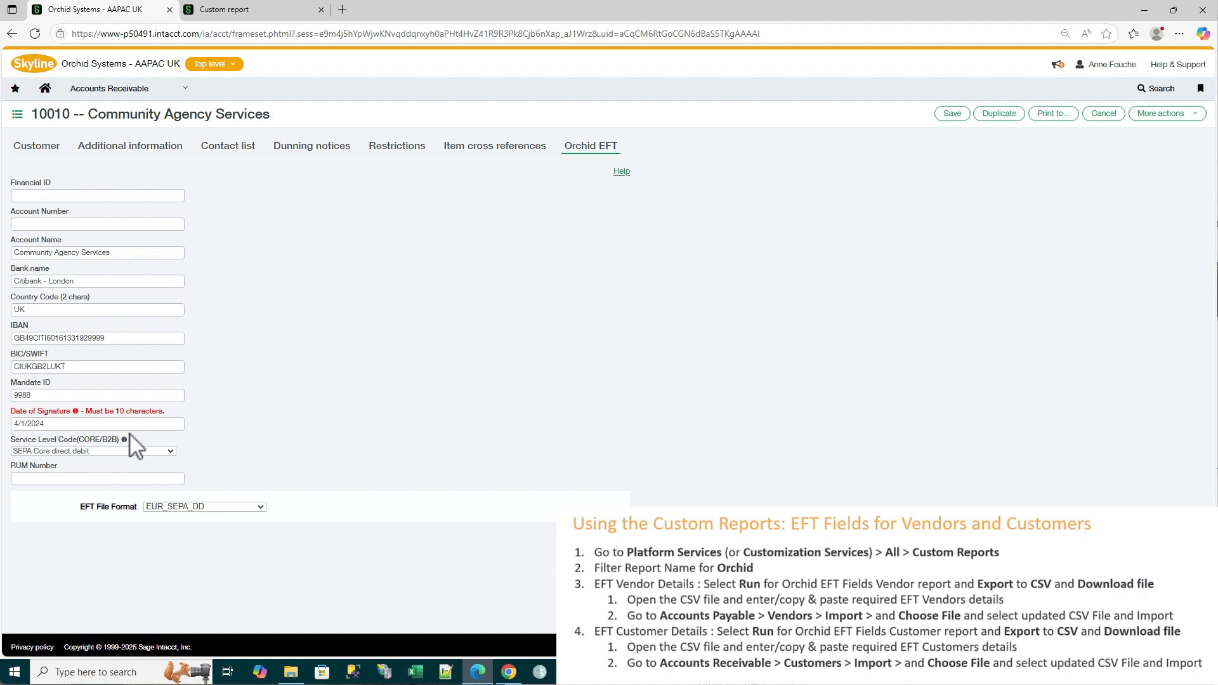
{"action": "left_click", "coordinate": [14, 423]}
{"action": "type", "text": "04/"}
{"action": "type", "text": "1"}
{"action": "key", "text": "Tab"}
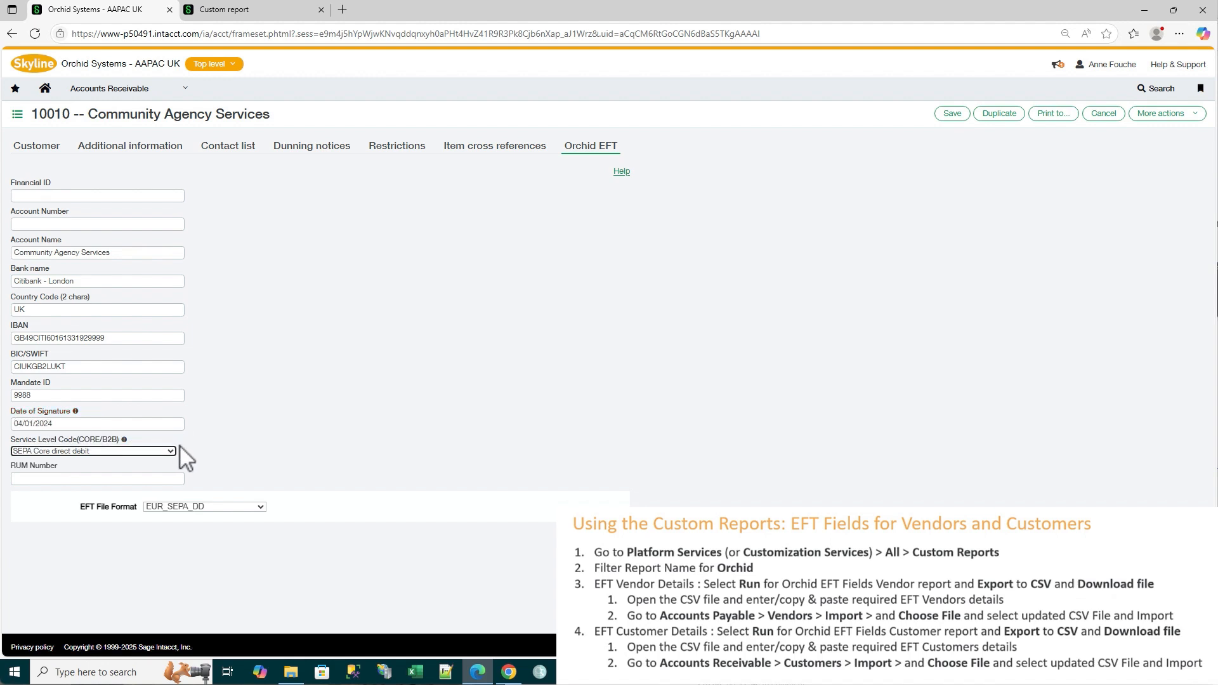
{"action": "left_click", "coordinate": [955, 115]}
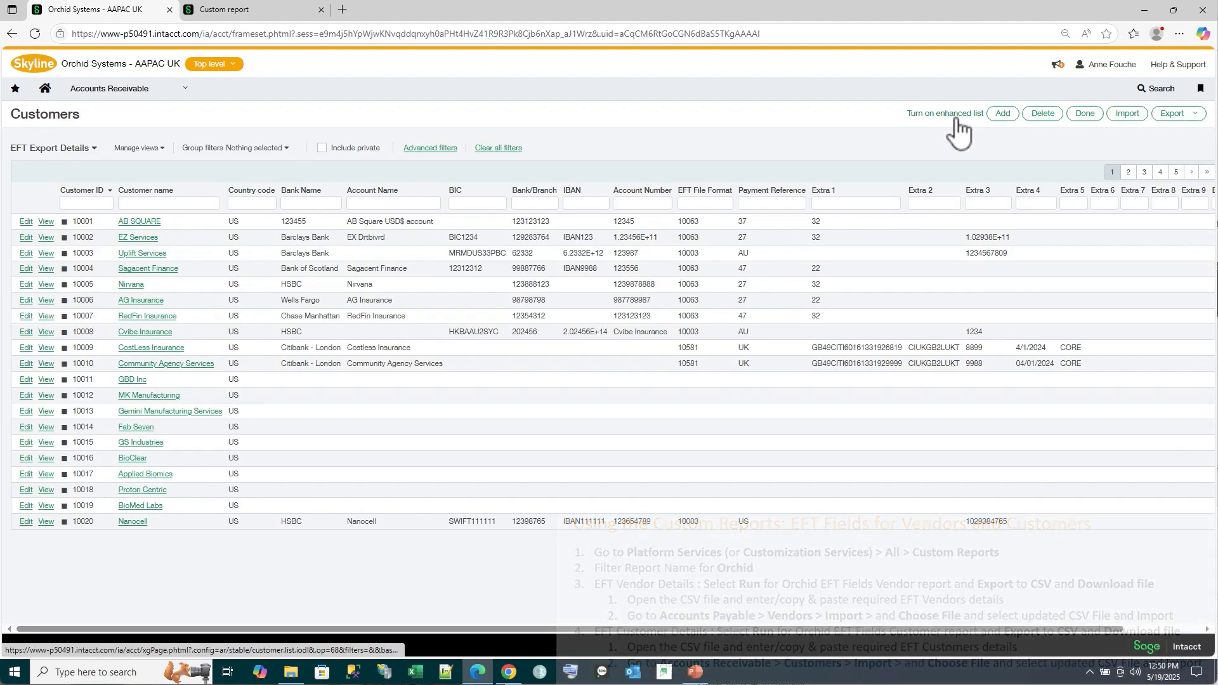
Open the Custom reports list in Platform Services and filter the report names by "orchid"
{"action": "left_click", "coordinate": [115, 88]}
{"action": "mouse_move", "coordinate": [131, 271]}
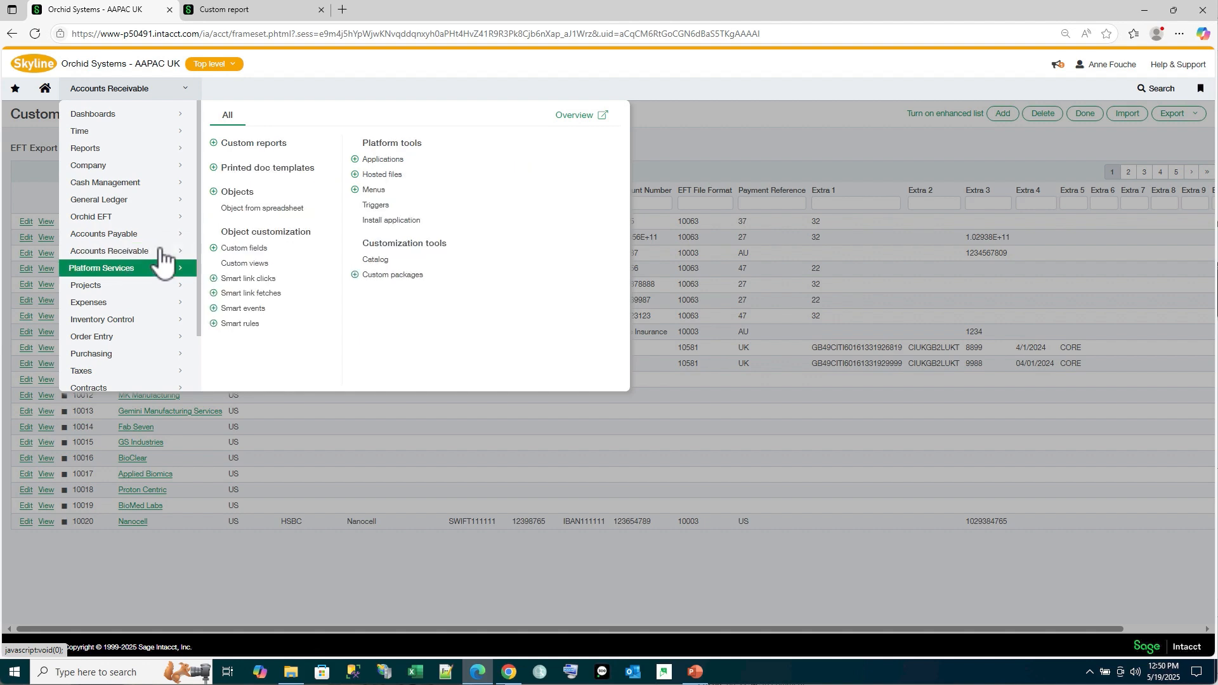
{"action": "left_click", "coordinate": [250, 152]}
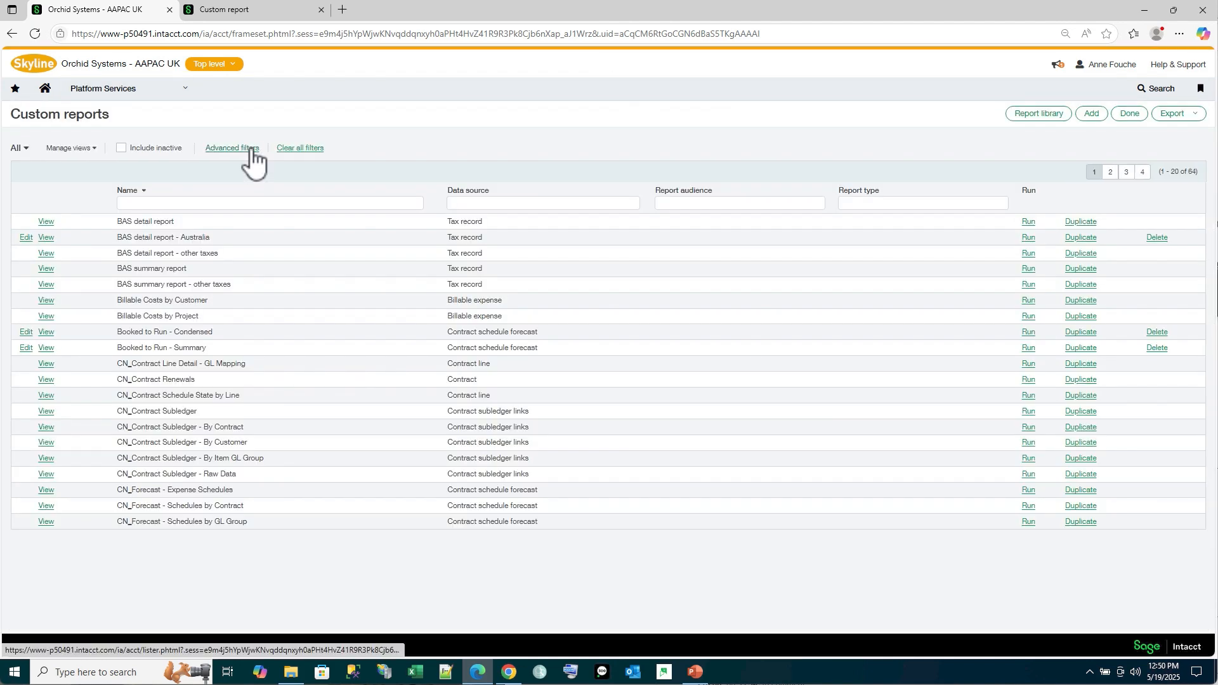
{"action": "left_click", "coordinate": [176, 204]}
{"action": "type", "text": "orchid"}
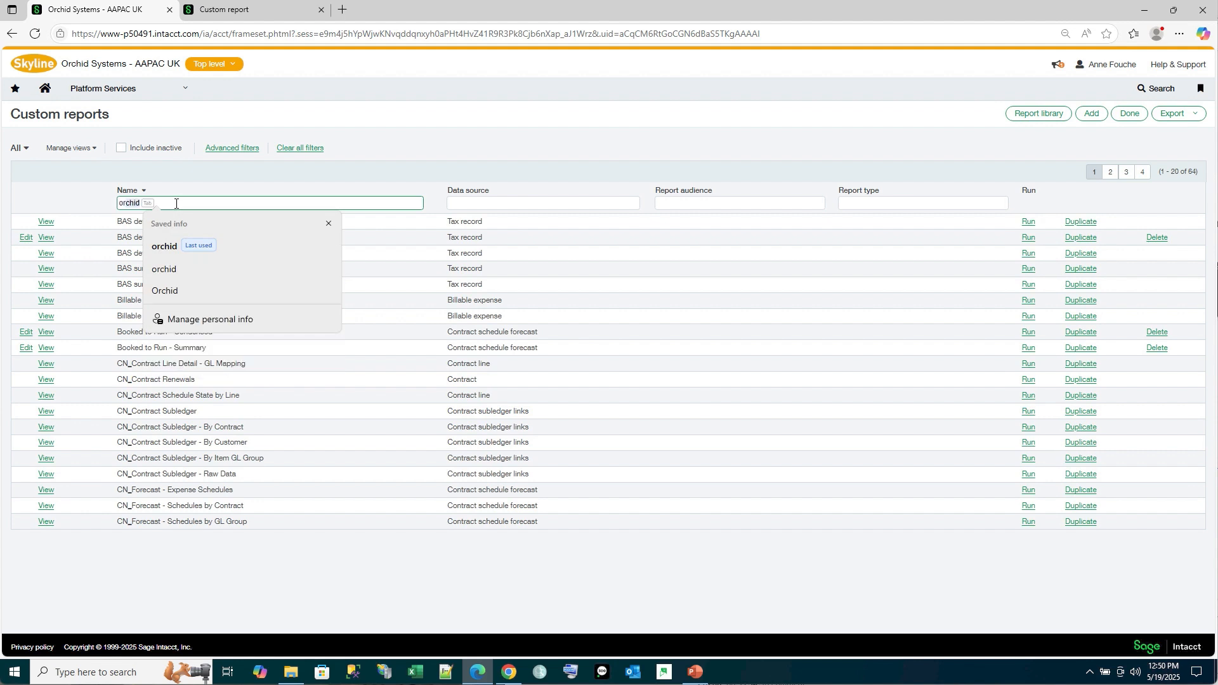
{"action": "key", "text": "Return"}
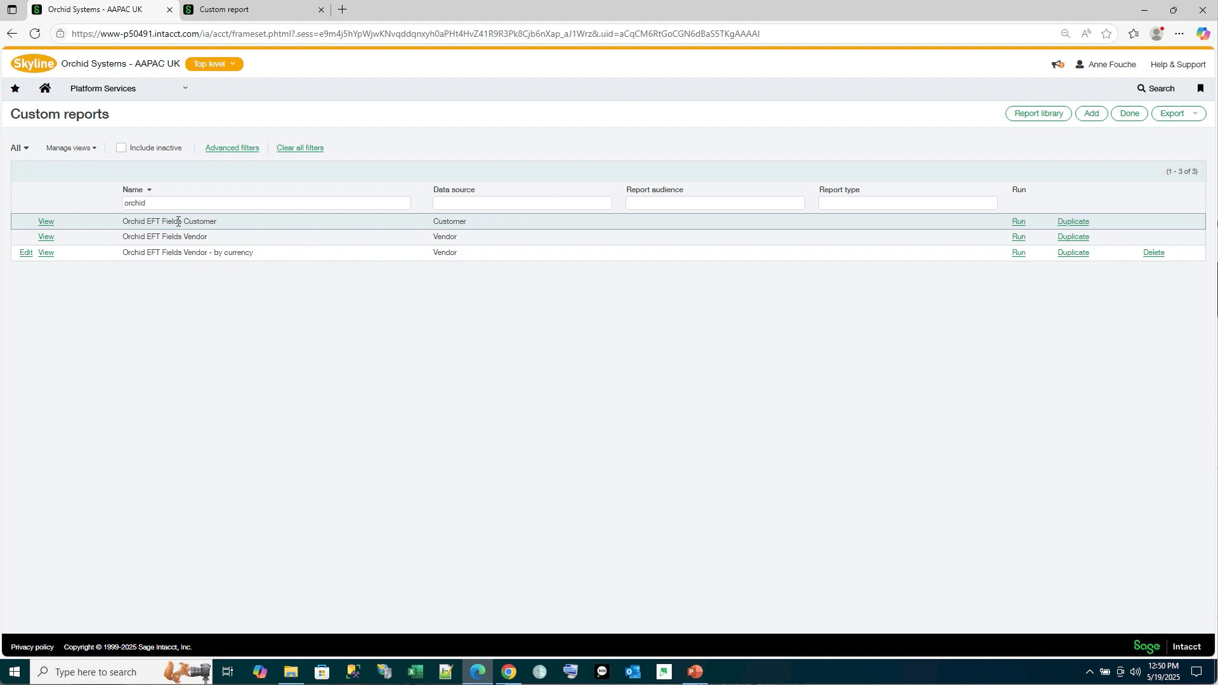
Duplicate the Orchid EFT Fields Customer report and include Default currency as an additional prompt when the report is run
{"action": "left_click", "coordinate": [1071, 222]}
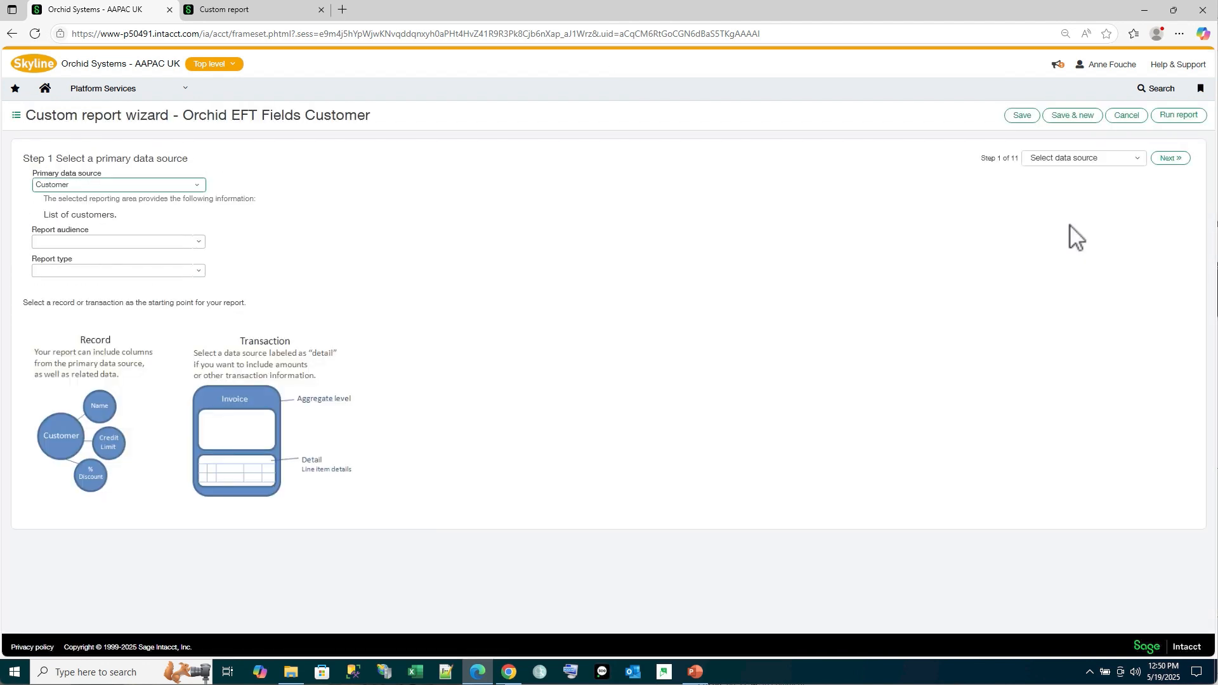
{"action": "left_click", "coordinate": [1134, 159]}
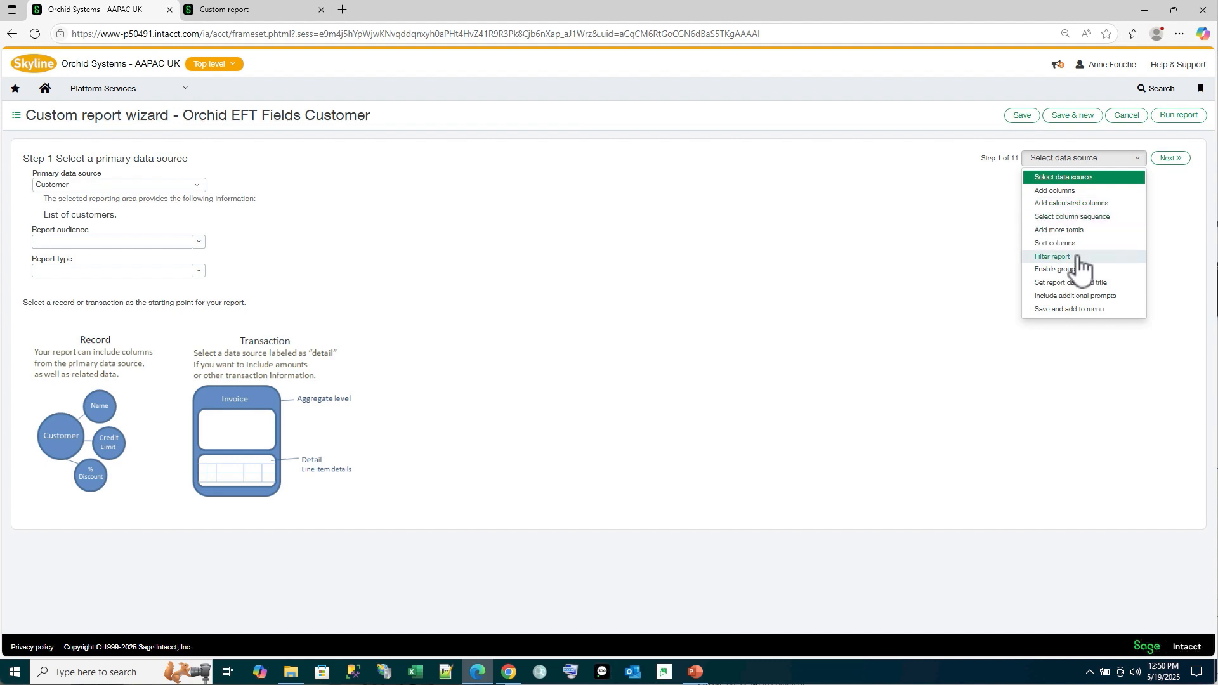
{"action": "left_click", "coordinate": [1064, 297]}
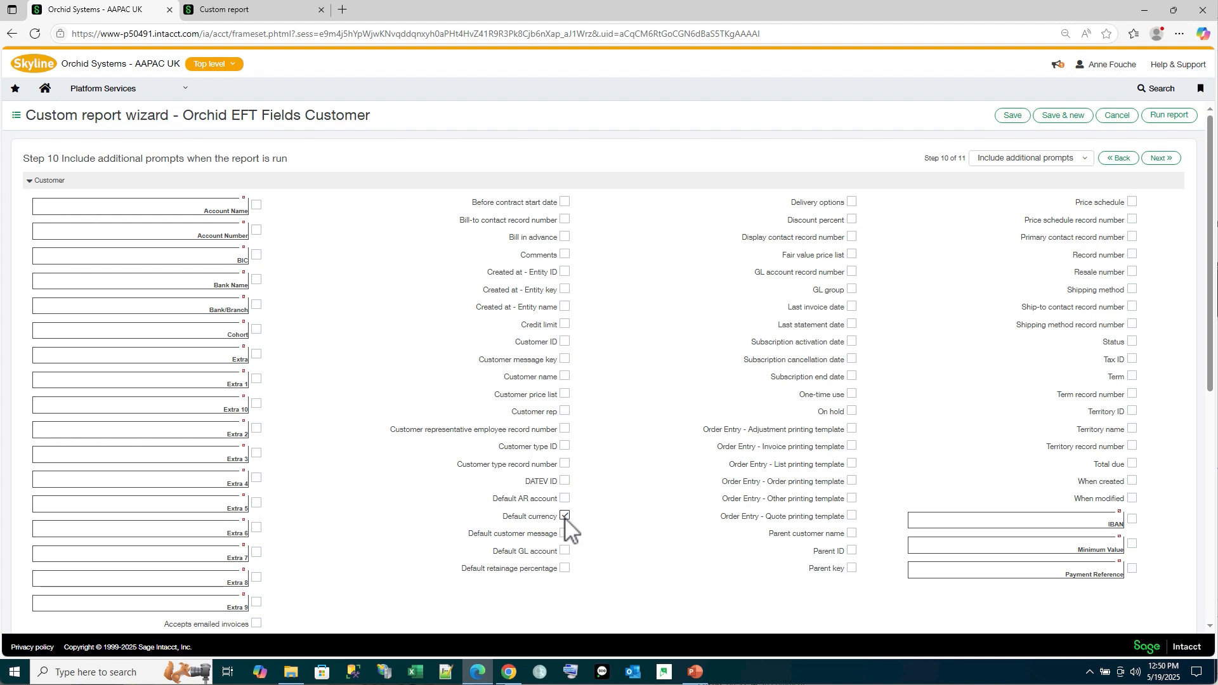
{"action": "left_click", "coordinate": [1157, 163]}
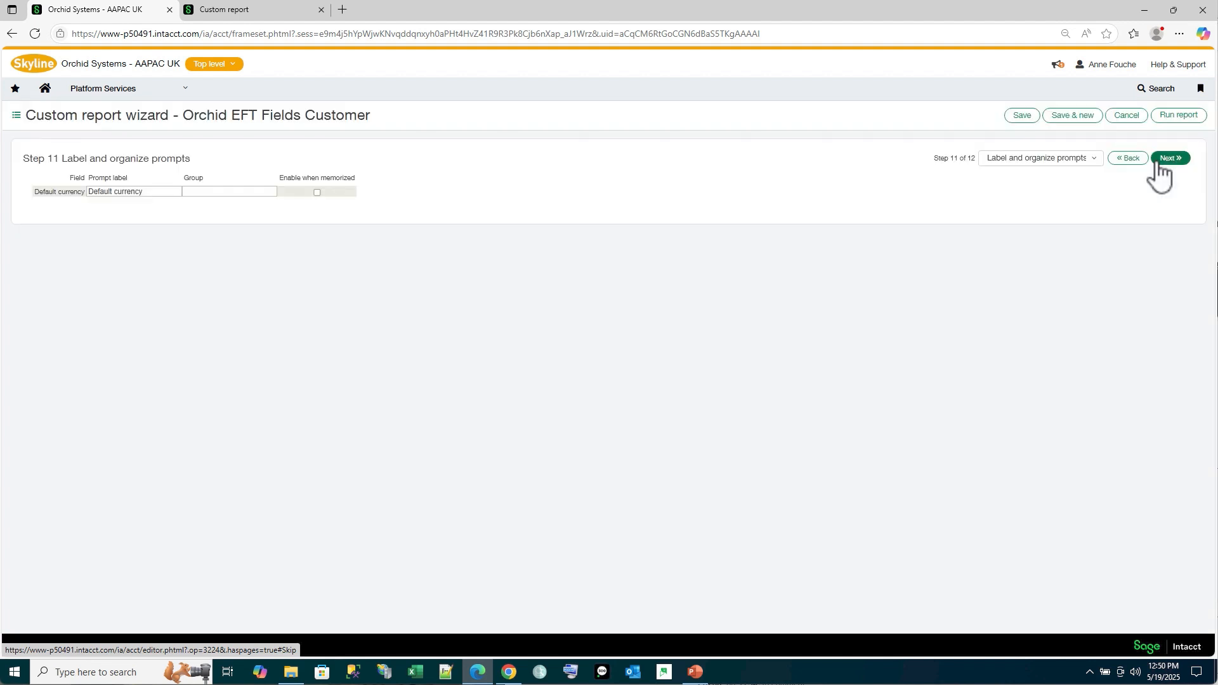
Keep the default prompt label, name the duplicated report "Orchid EFT Fields Customer by Currency" and save it
{"action": "left_click", "coordinate": [1157, 163]}
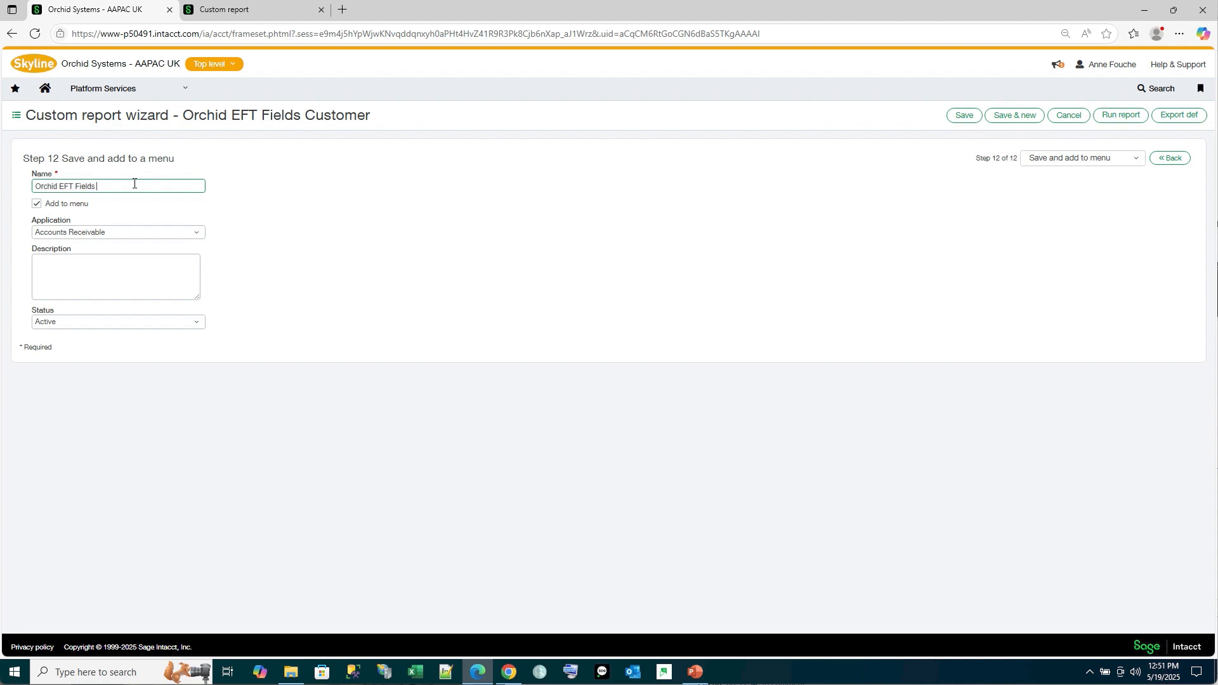
{"action": "type", "text": "tomer by Currency"}
{"action": "left_click", "coordinate": [961, 116]}
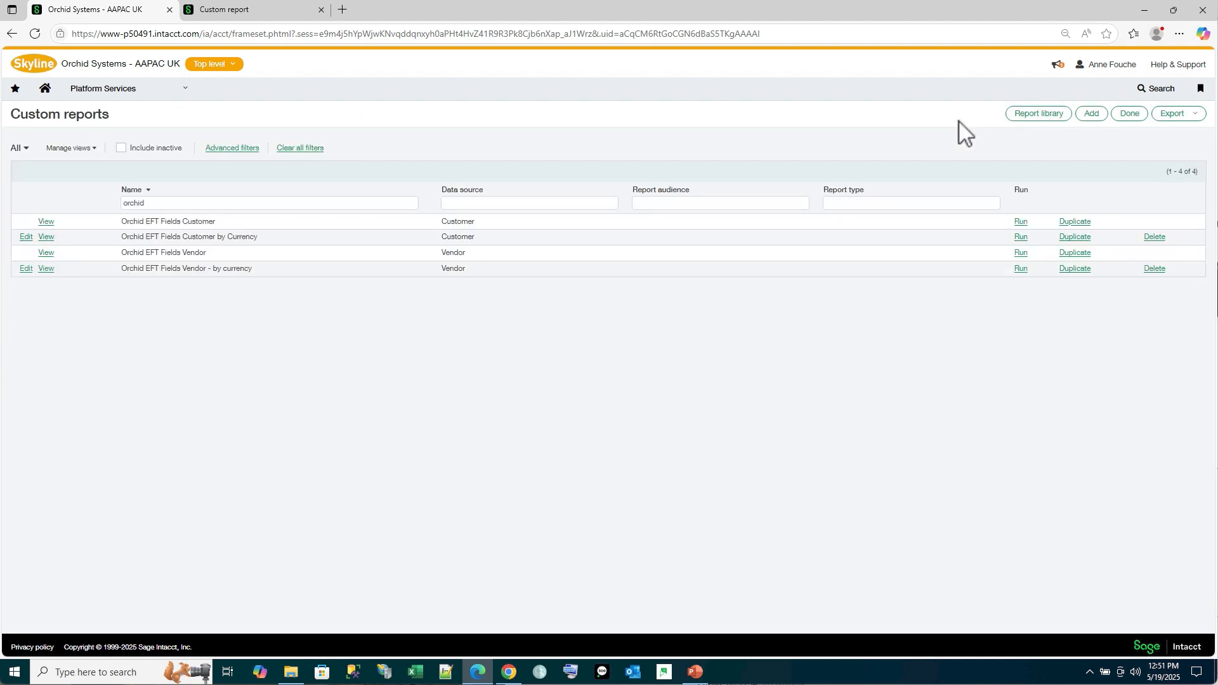
Run the Orchid EFT Fields Customer by Currency report with Default currency EUR and export it to CSV
{"action": "left_click", "coordinate": [1020, 238]}
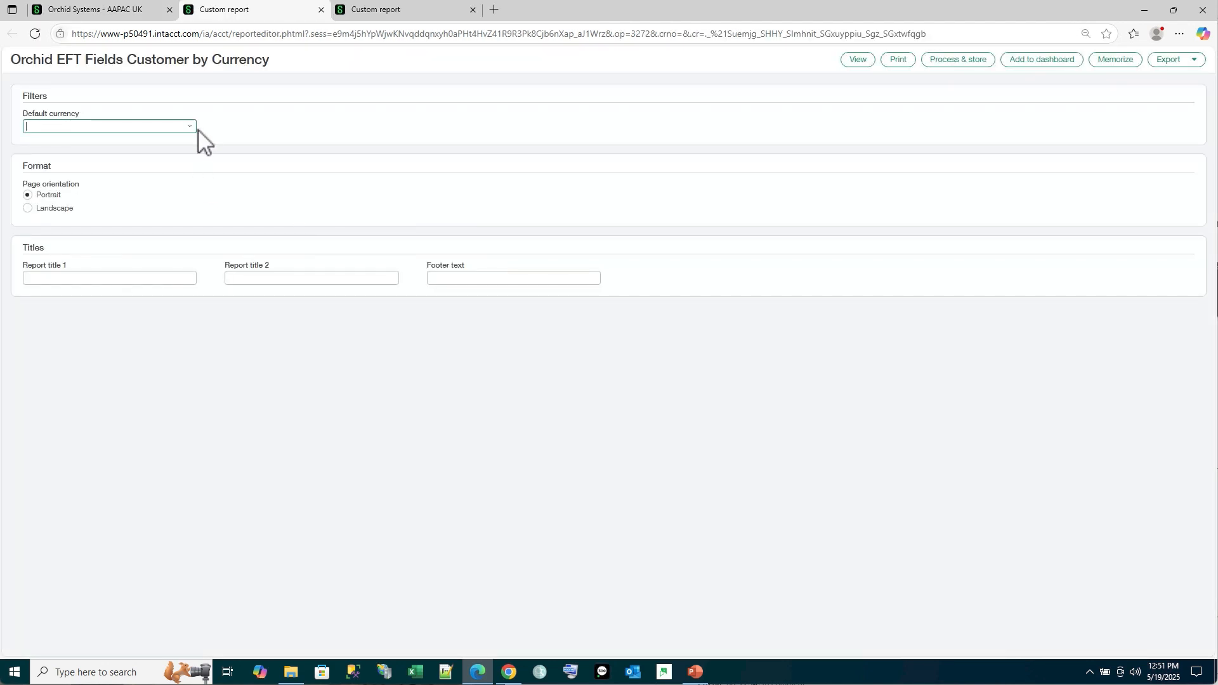
{"action": "left_click", "coordinate": [191, 127]}
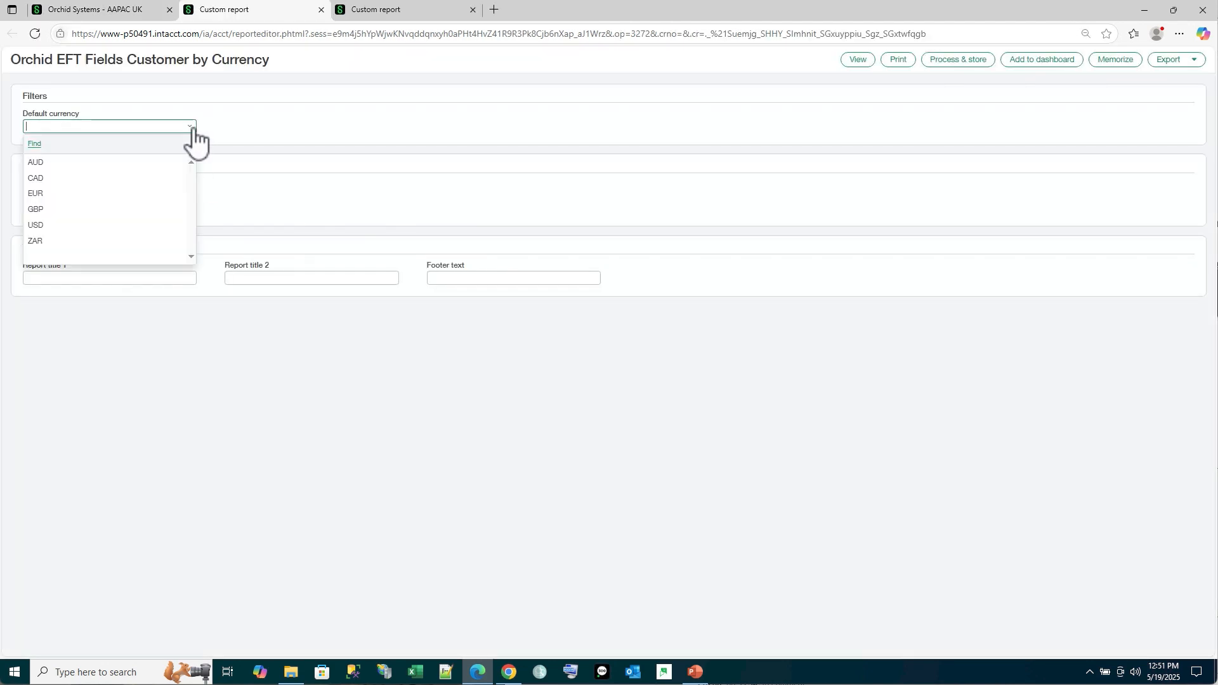
{"action": "left_click", "coordinate": [94, 194]}
{"action": "left_click", "coordinate": [1190, 60]}
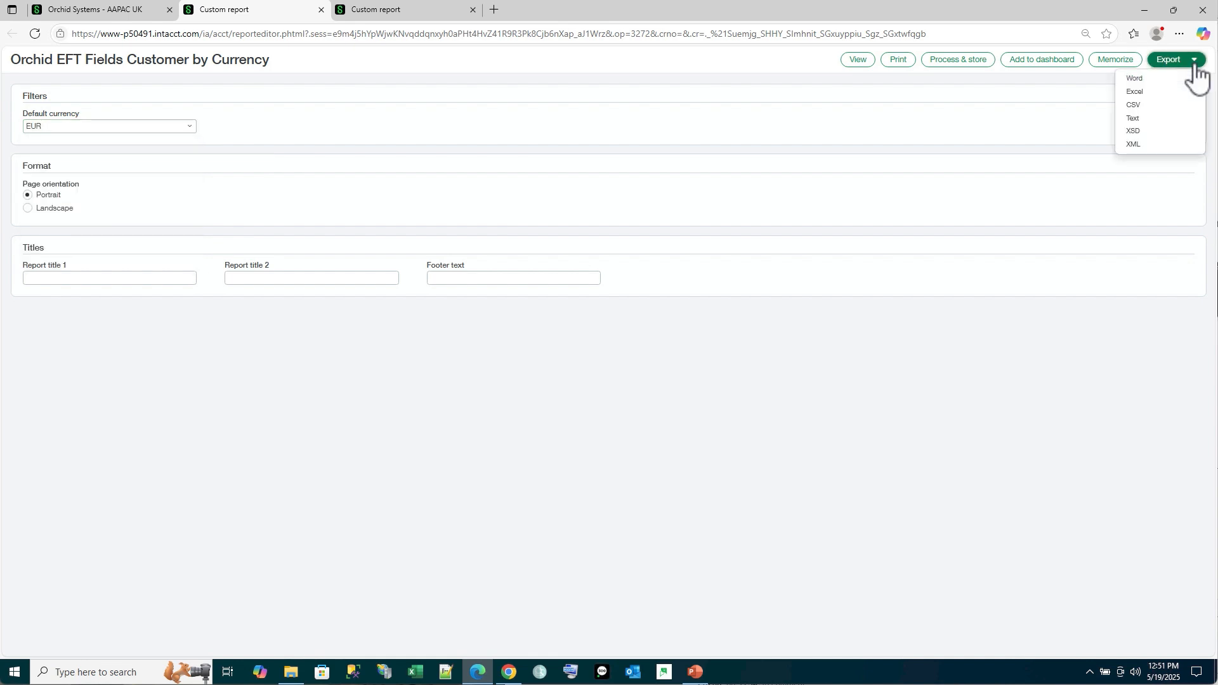
{"action": "left_click", "coordinate": [1152, 109]}
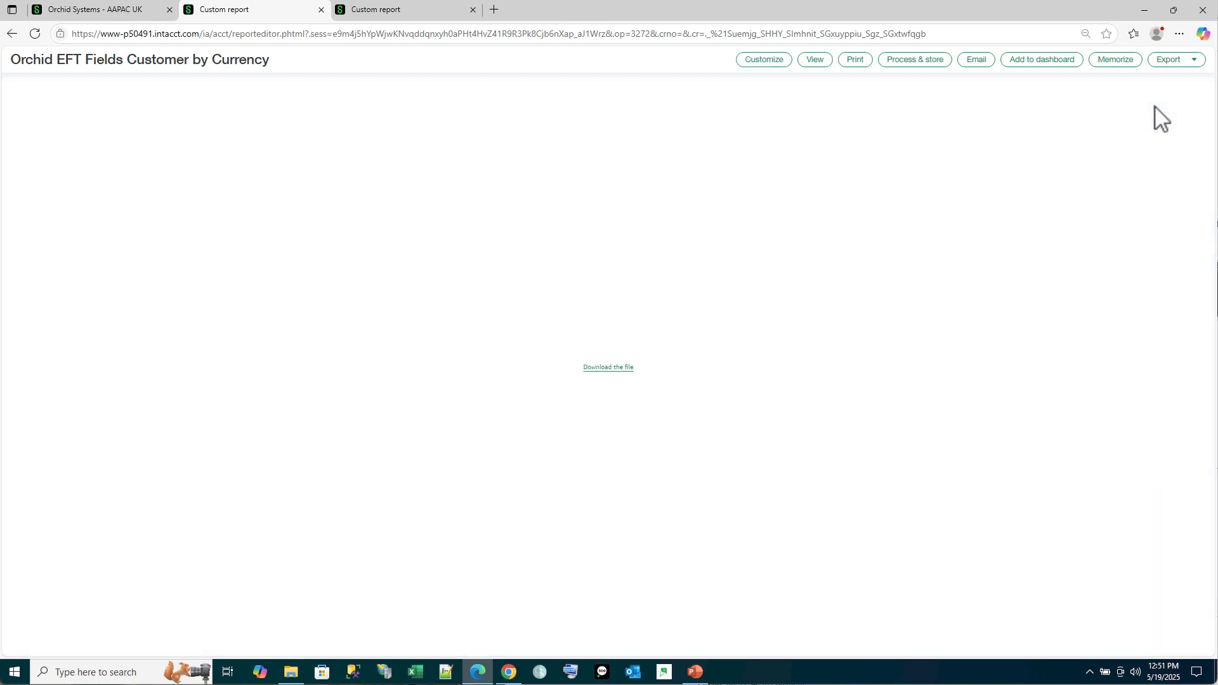
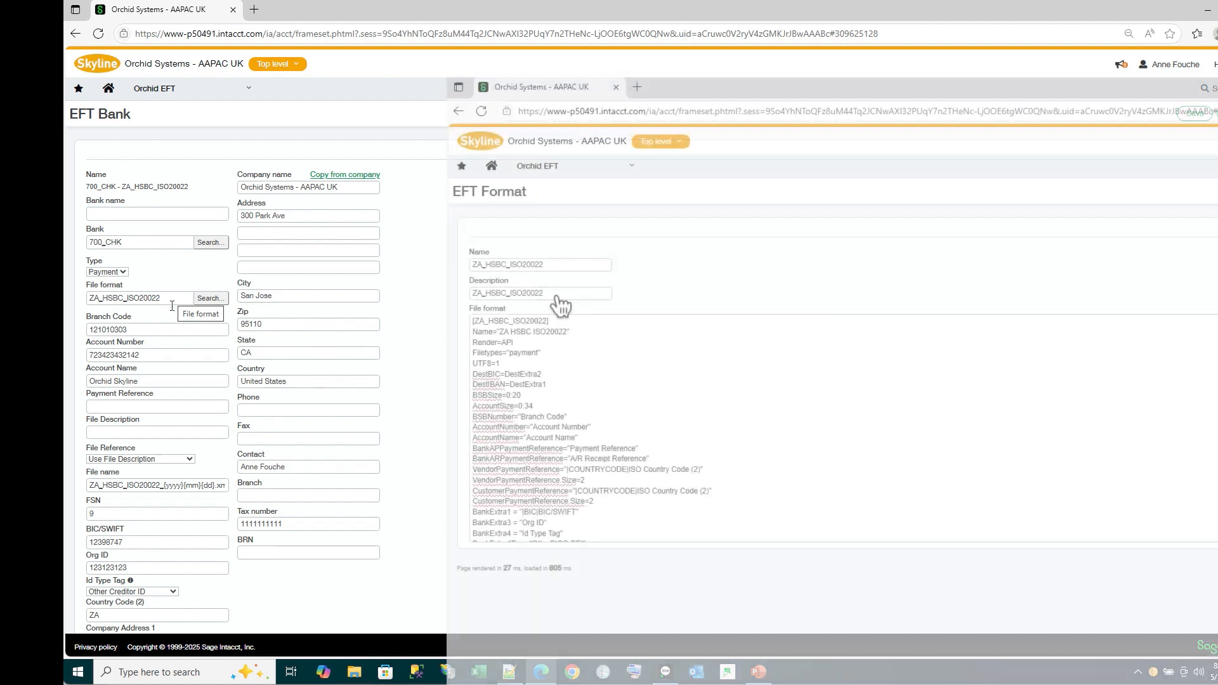
Compare the EFT bank's fields with the size, tip and value definitions in the ZA_HSBC_ISO20022 file format
{"action": "scroll", "coordinate": [254, 381], "scroll_direction": "down", "scroll_amount": 2}
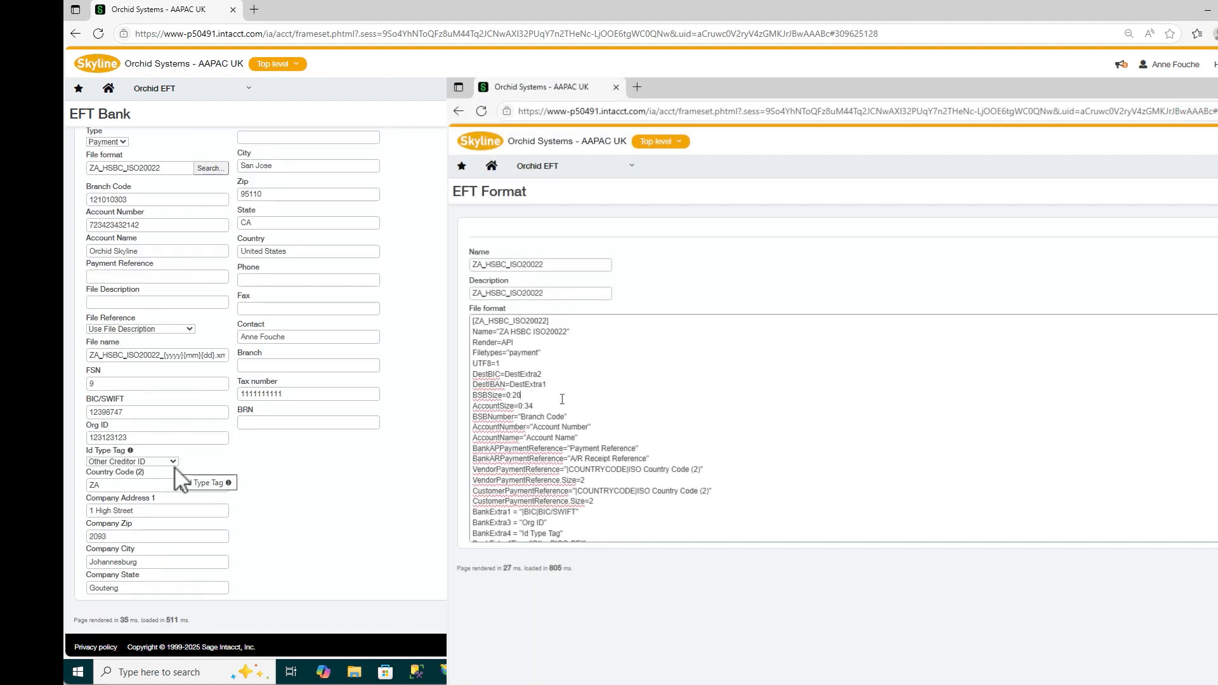
{"action": "left_click_drag", "start_coordinate": [537, 404], "coordinate": [470, 397]}
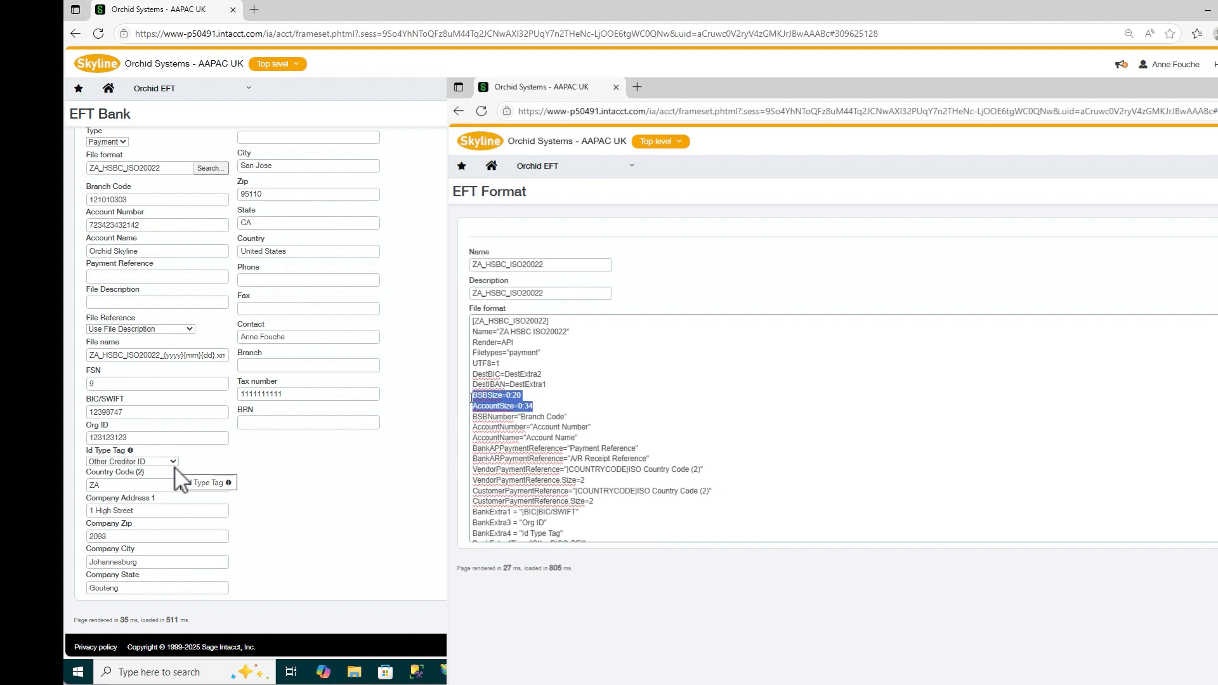
{"action": "left_click", "coordinate": [578, 406]}
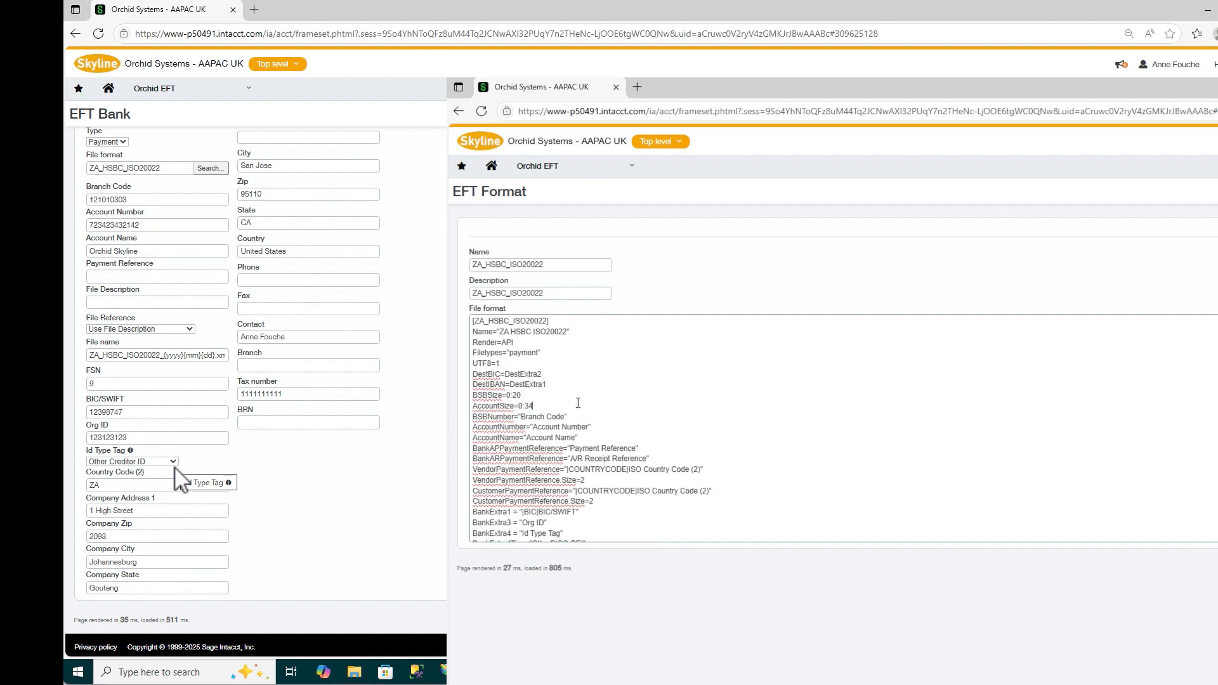
{"action": "mouse_move", "coordinate": [102, 457]}
{"action": "scroll", "coordinate": [590, 429], "scroll_direction": "down", "scroll_amount": 1}
{"action": "scroll", "coordinate": [606, 429], "scroll_direction": "down", "scroll_amount": 3}
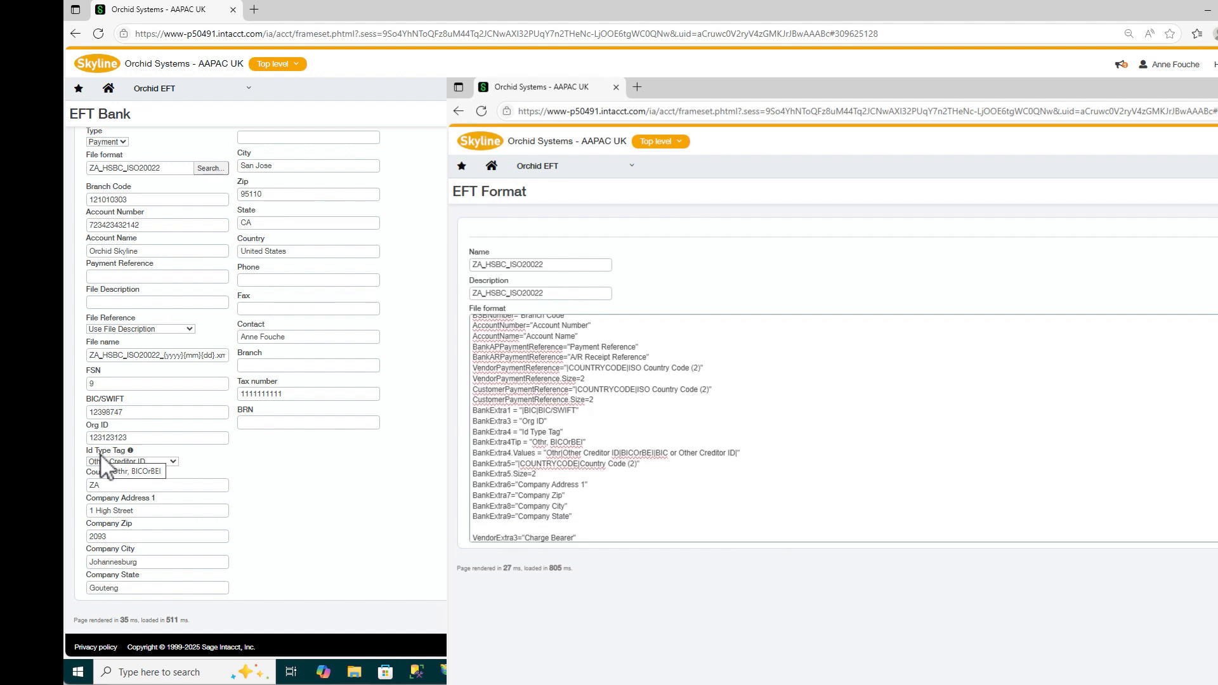
{"action": "scroll", "coordinate": [606, 429], "scroll_direction": "down", "scroll_amount": 1}
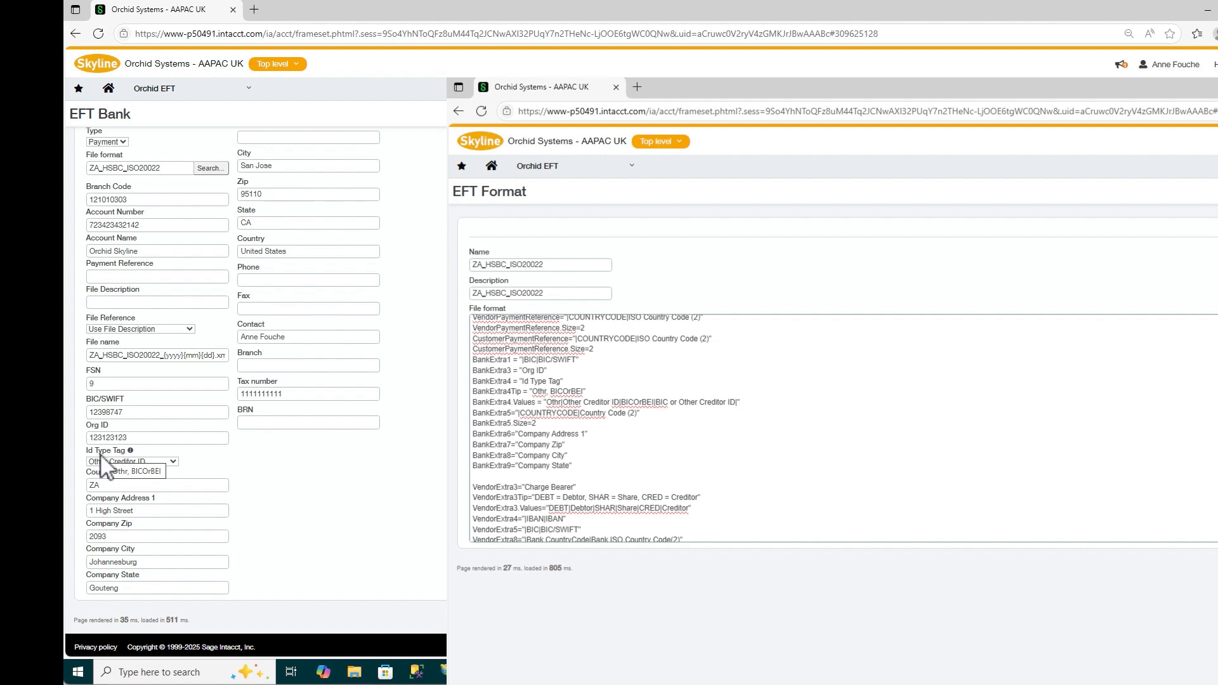
Set the EFT bank's Id Type Tag to BIC or Other Creditor ID
{"action": "left_click", "coordinate": [173, 463]}
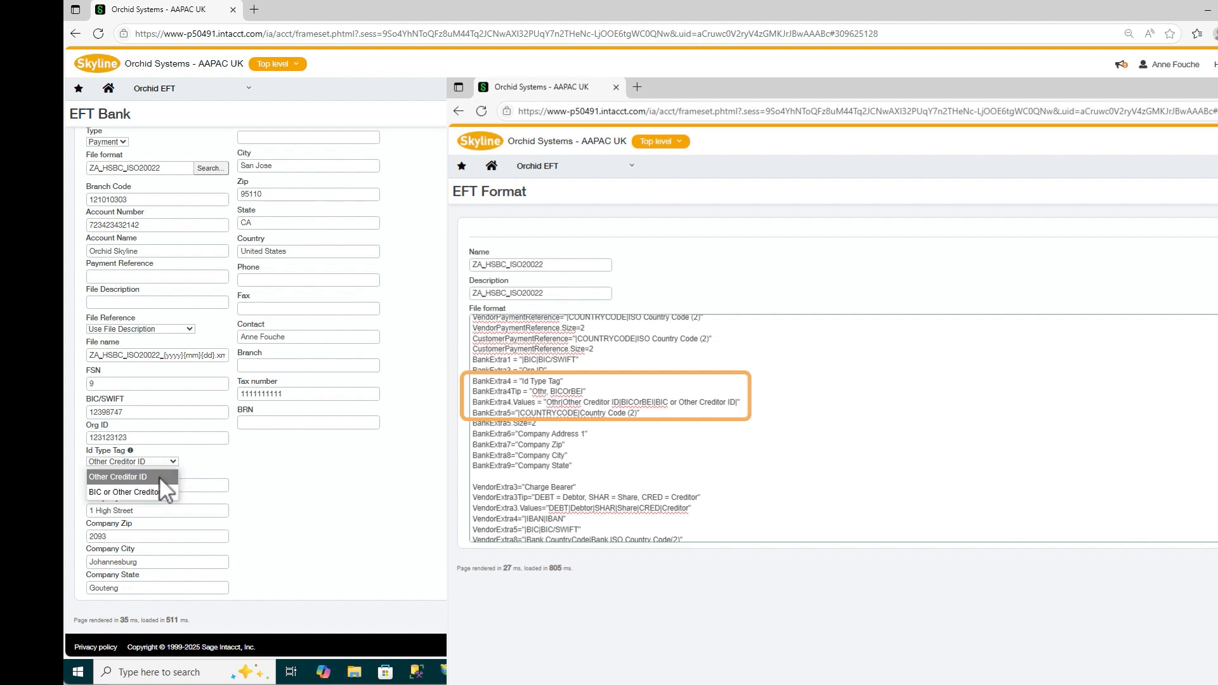
{"action": "left_click", "coordinate": [160, 476]}
{"action": "left_click", "coordinate": [174, 462]}
{"action": "left_click", "coordinate": [161, 490]}
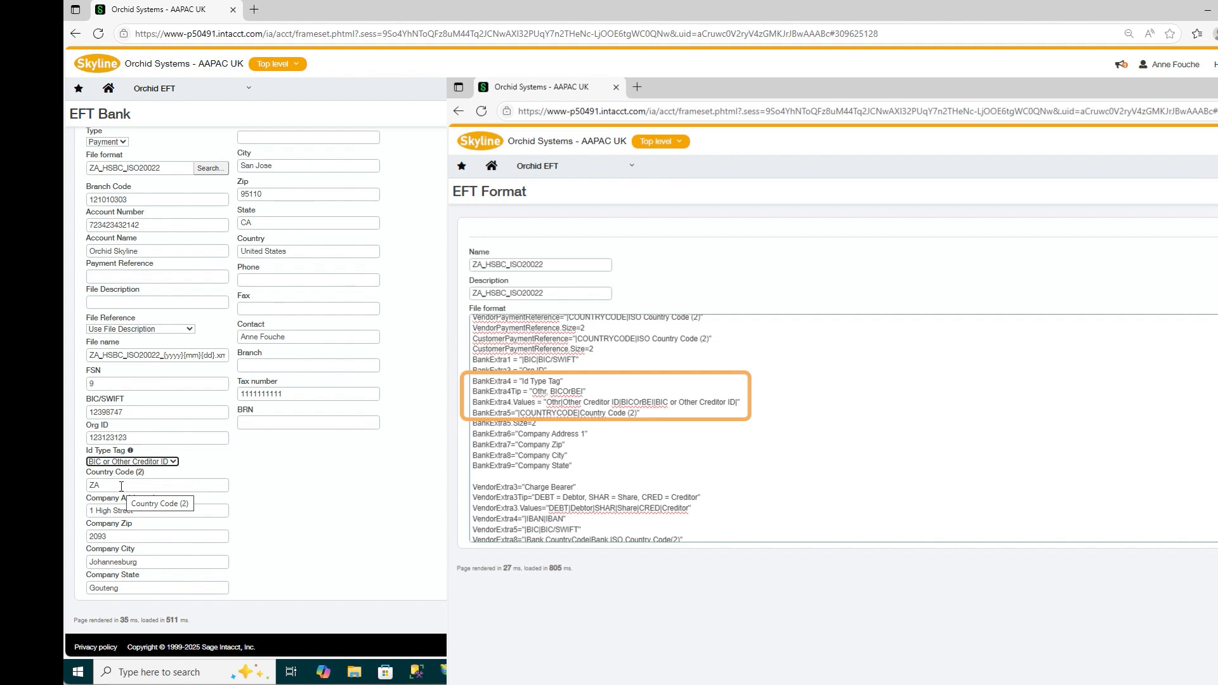
Test the EFT bank's Country Code (2) validation by emptying the field and re-entering ZA
{"action": "left_click_drag", "start_coordinate": [121, 486], "coordinate": [88, 487]}
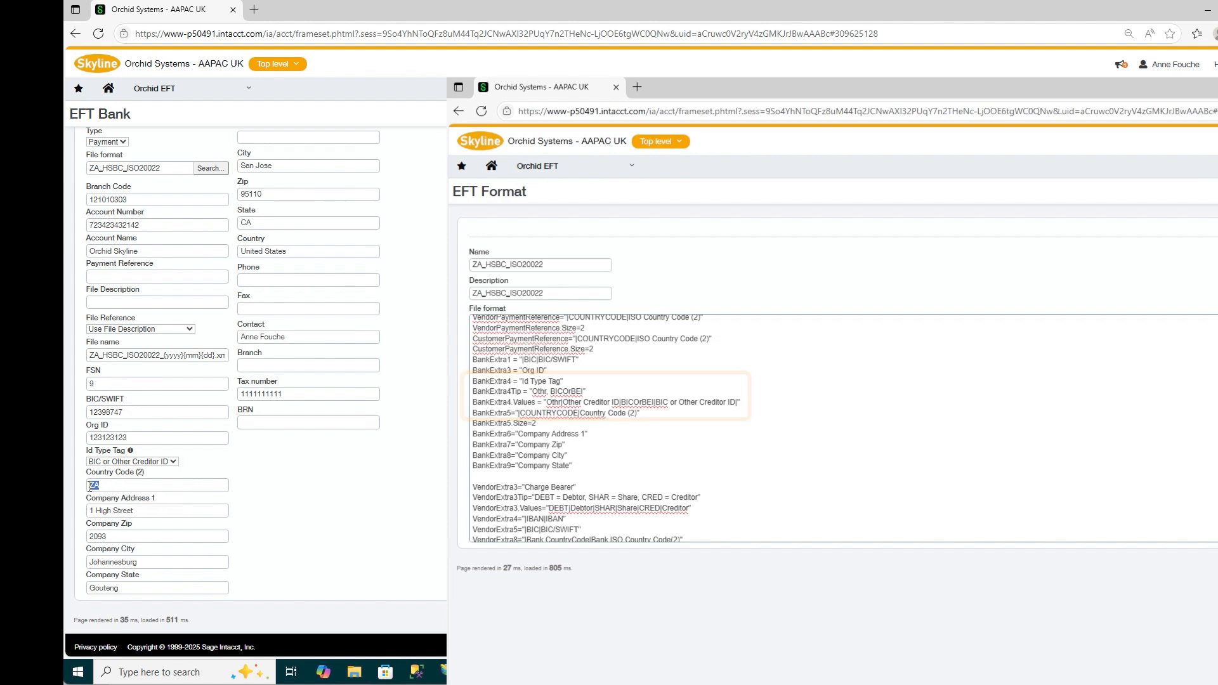
{"action": "key", "text": "BackSpace"}
{"action": "key", "text": "Tab"}
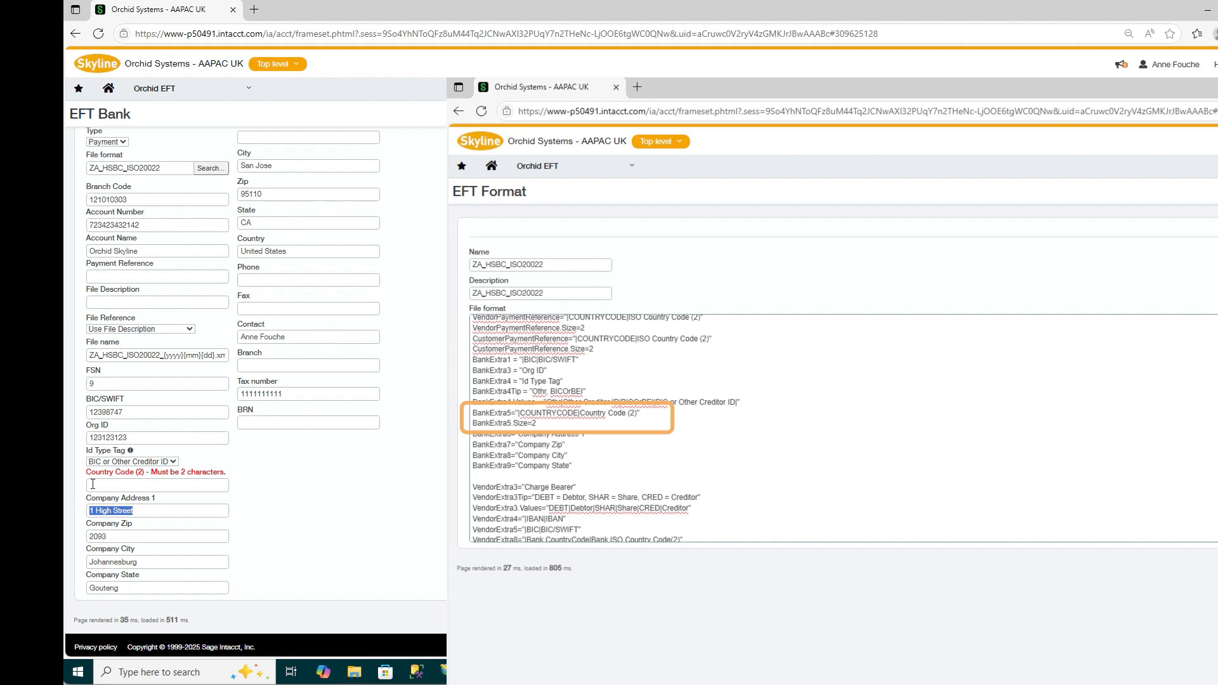
{"action": "left_click", "coordinate": [93, 484]}
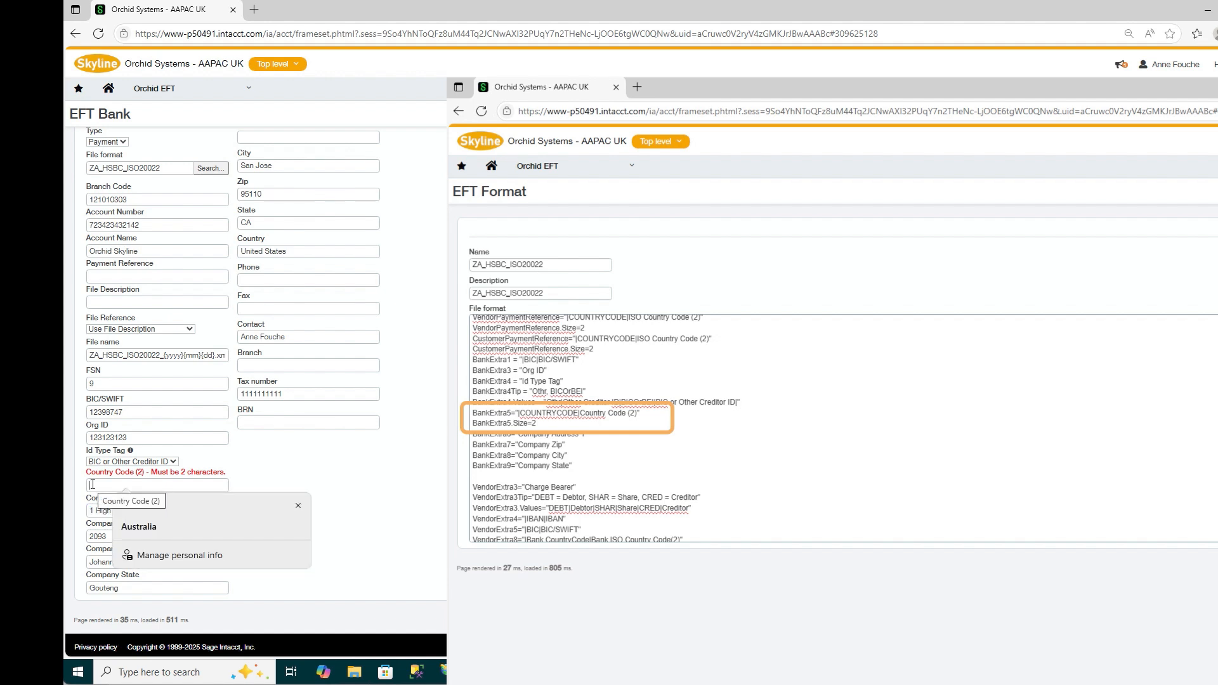
{"action": "type", "text": "ZA"}
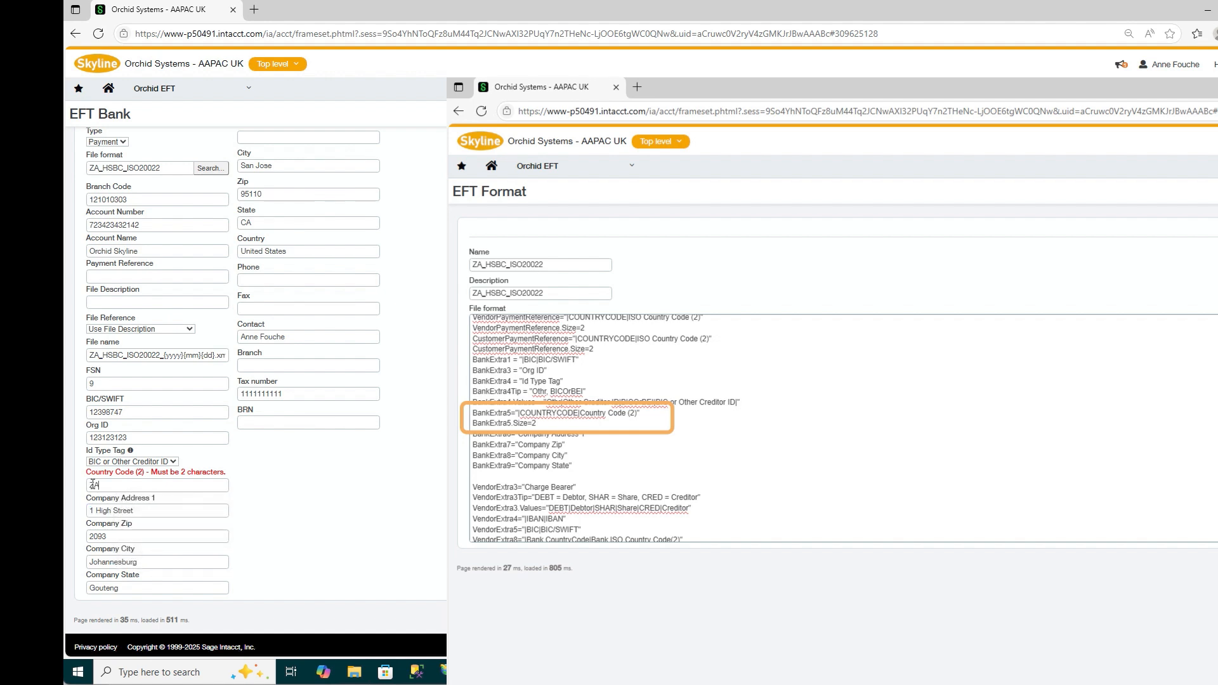
{"action": "key", "text": "Tab"}
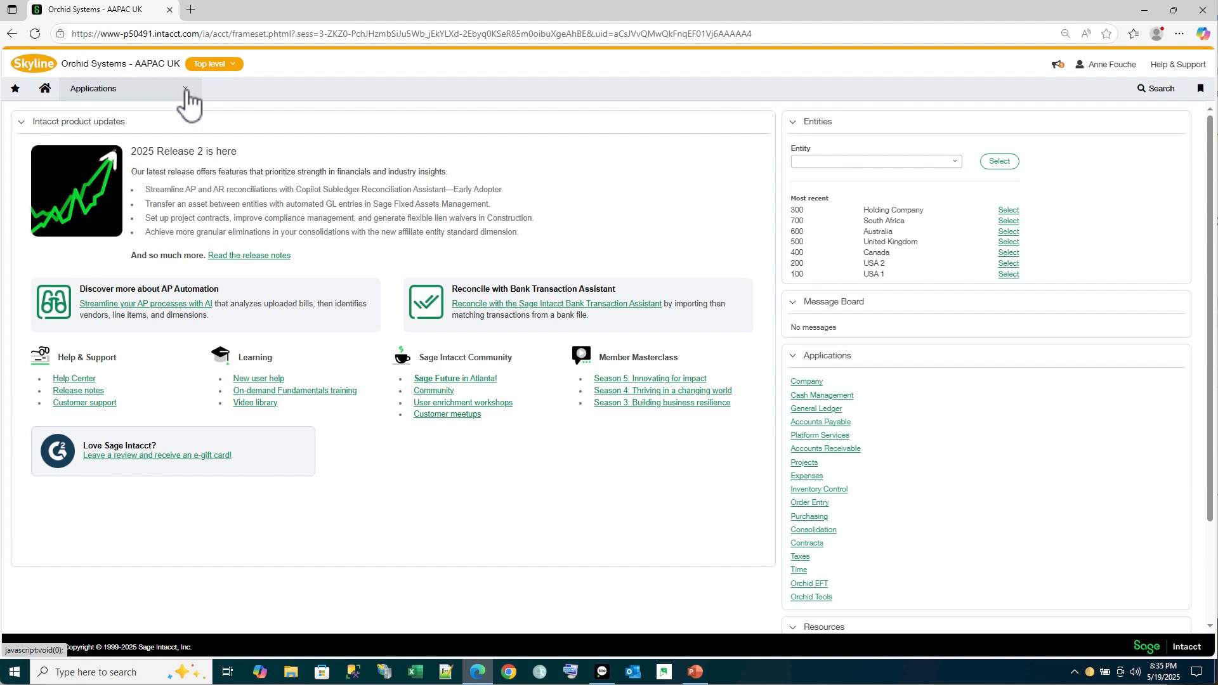
Open the vendor Kristofferson Consulting from Accounts Payable for editing and show its Orchid EFT details
{"action": "left_click", "coordinate": [189, 101]}
{"action": "left_click", "coordinate": [134, 240]}
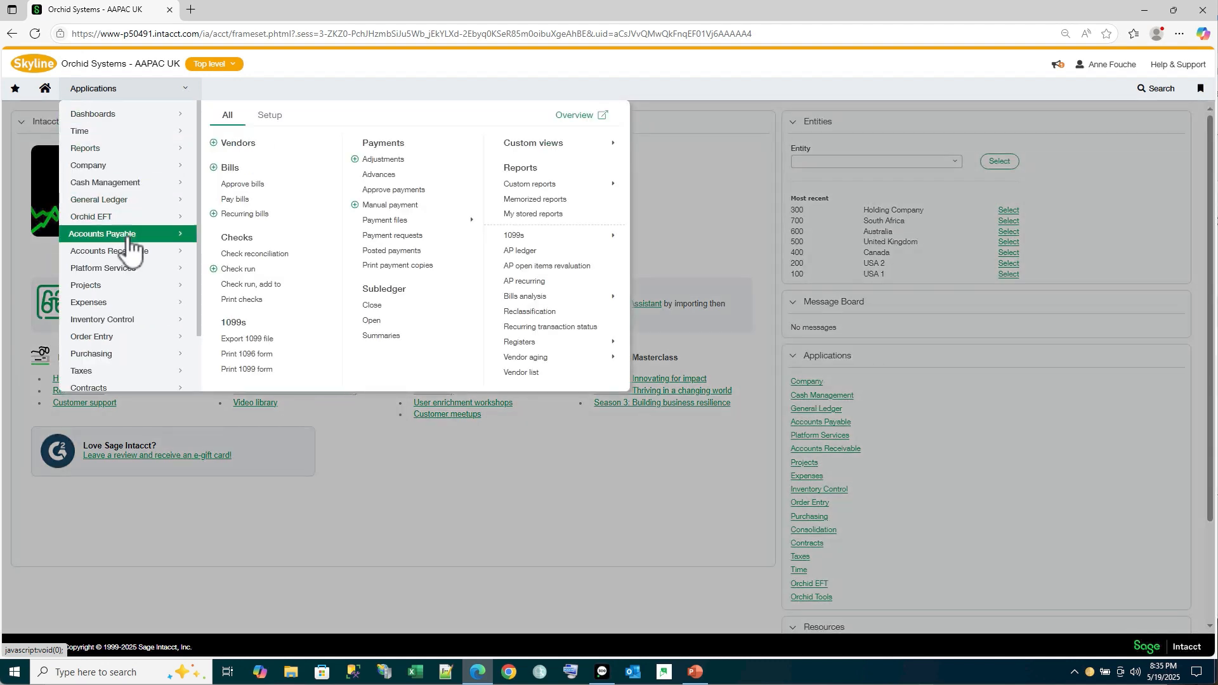
{"action": "left_click", "coordinate": [240, 144]}
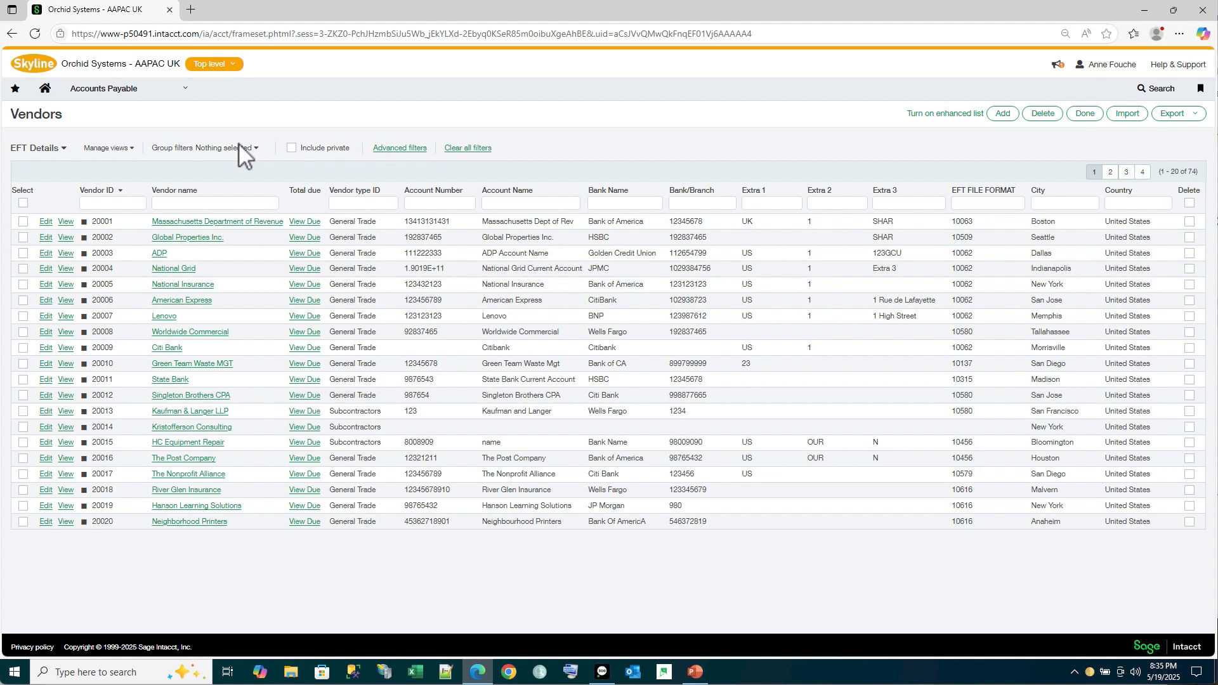
{"action": "left_click", "coordinate": [45, 428]}
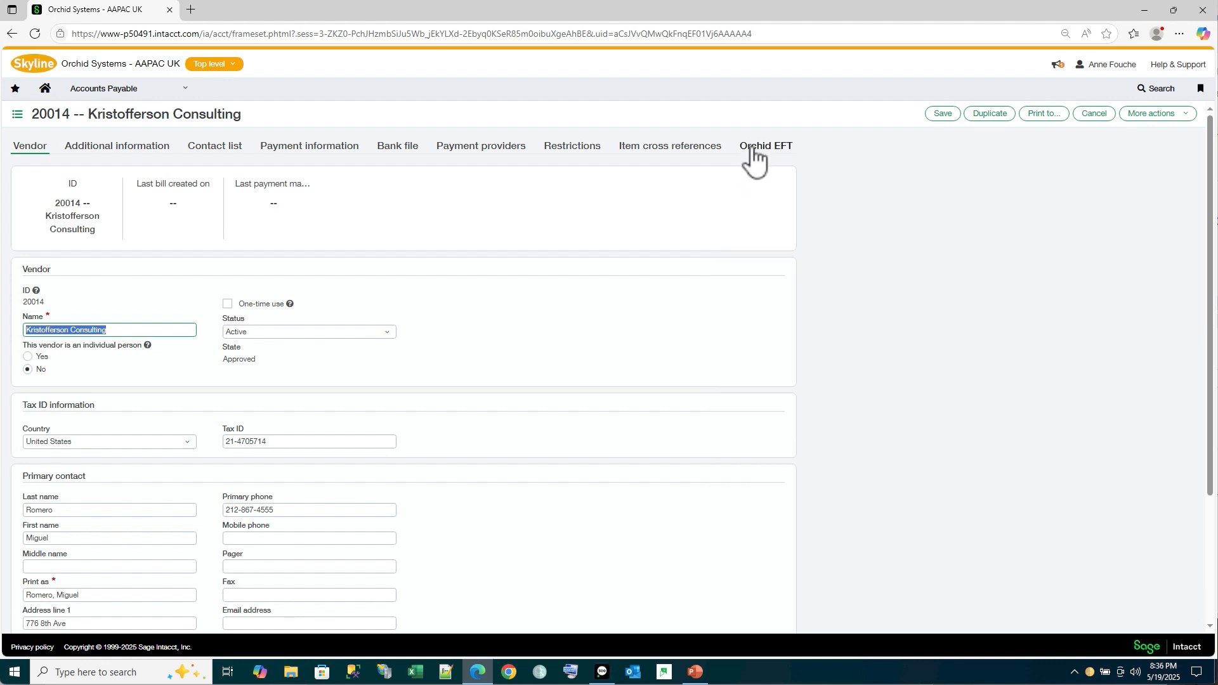
{"action": "left_click", "coordinate": [754, 149]}
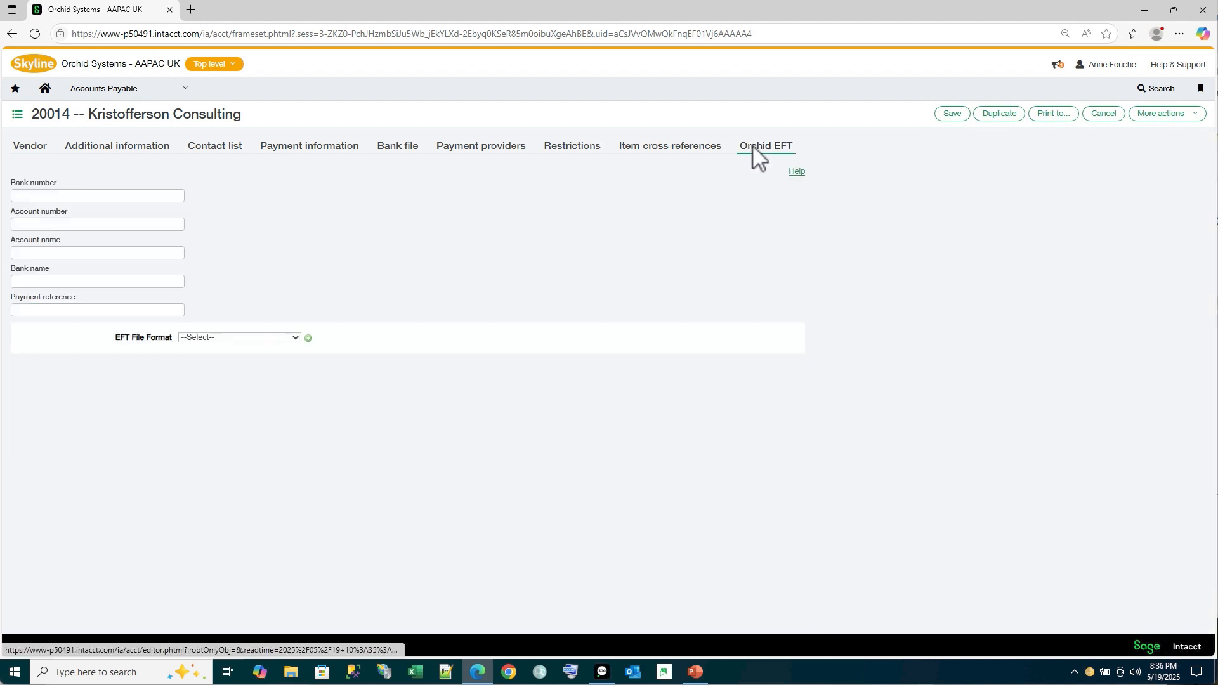
Assign the EFT file format ZA_HSBC_ISO20022 to the vendor and set its ISO Country Code (2) to AU
{"action": "left_click", "coordinate": [295, 338]}
{"action": "left_click_drag", "start_coordinate": [298, 426], "coordinate": [307, 578]}
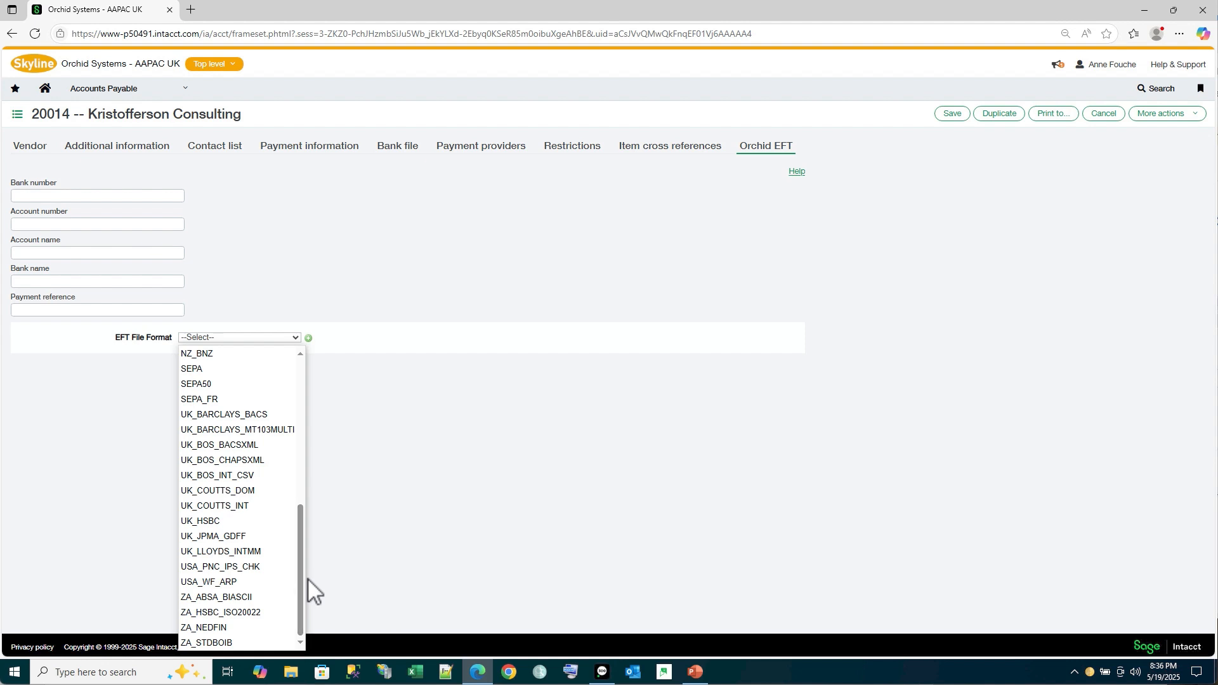
{"action": "left_click", "coordinate": [256, 612]}
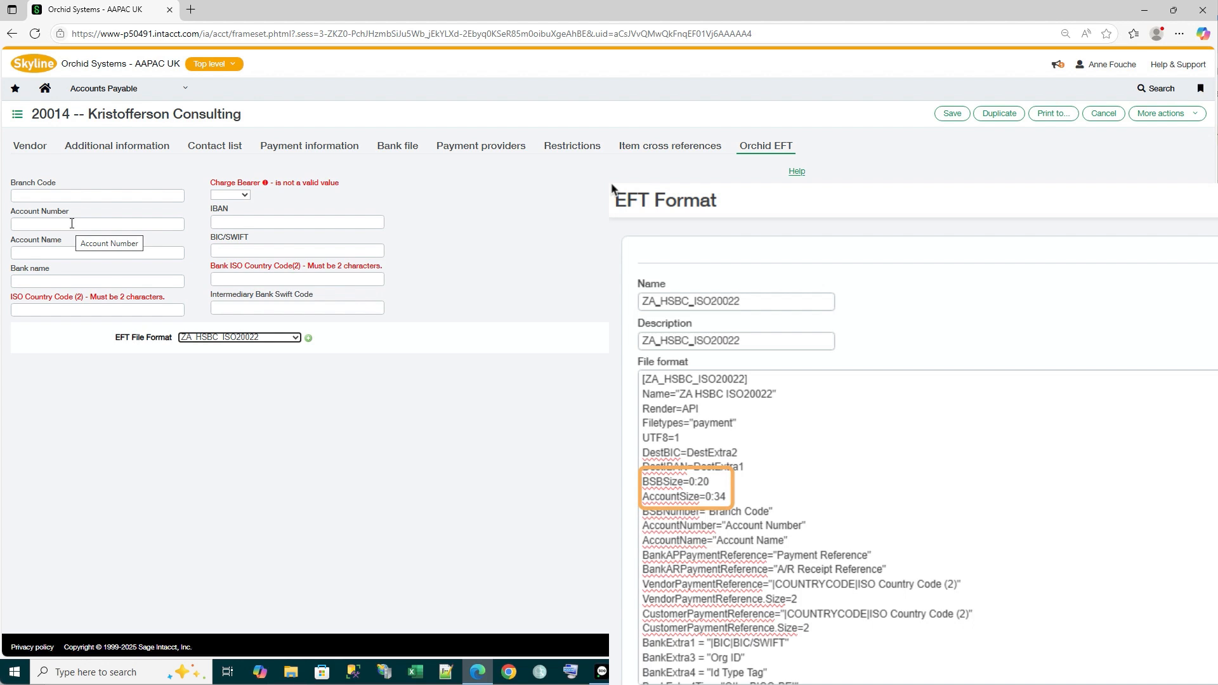
{"action": "left_click", "coordinate": [51, 255]}
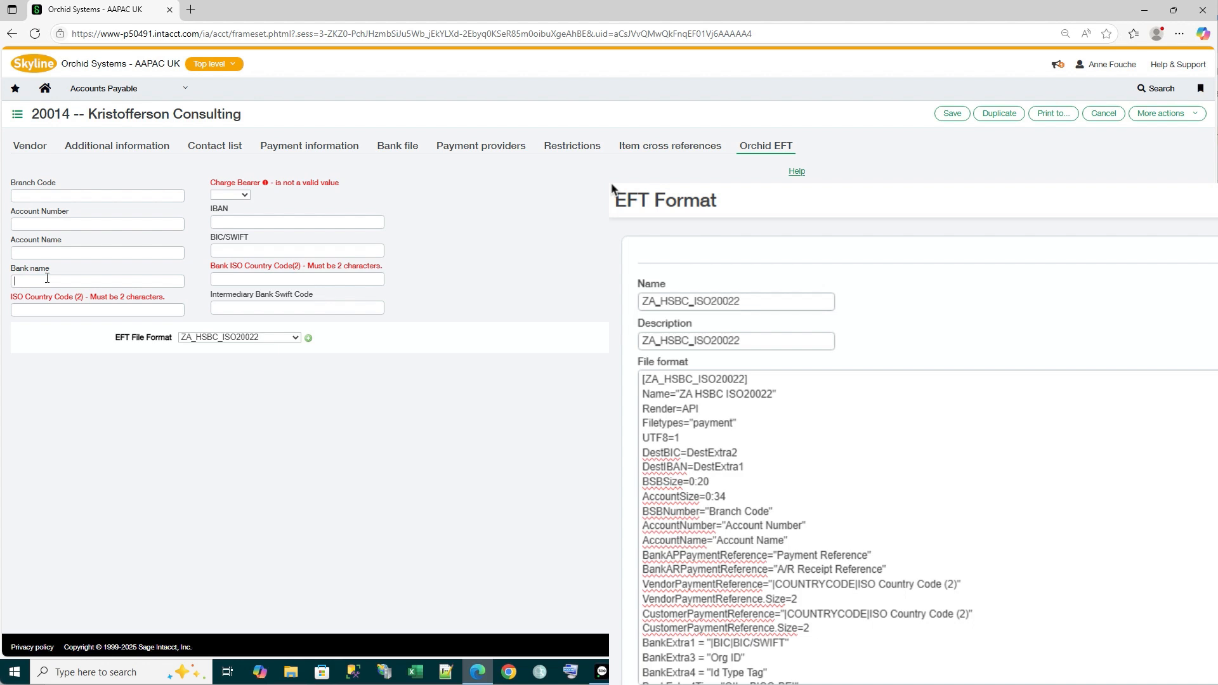
{"action": "left_click", "coordinate": [172, 311]}
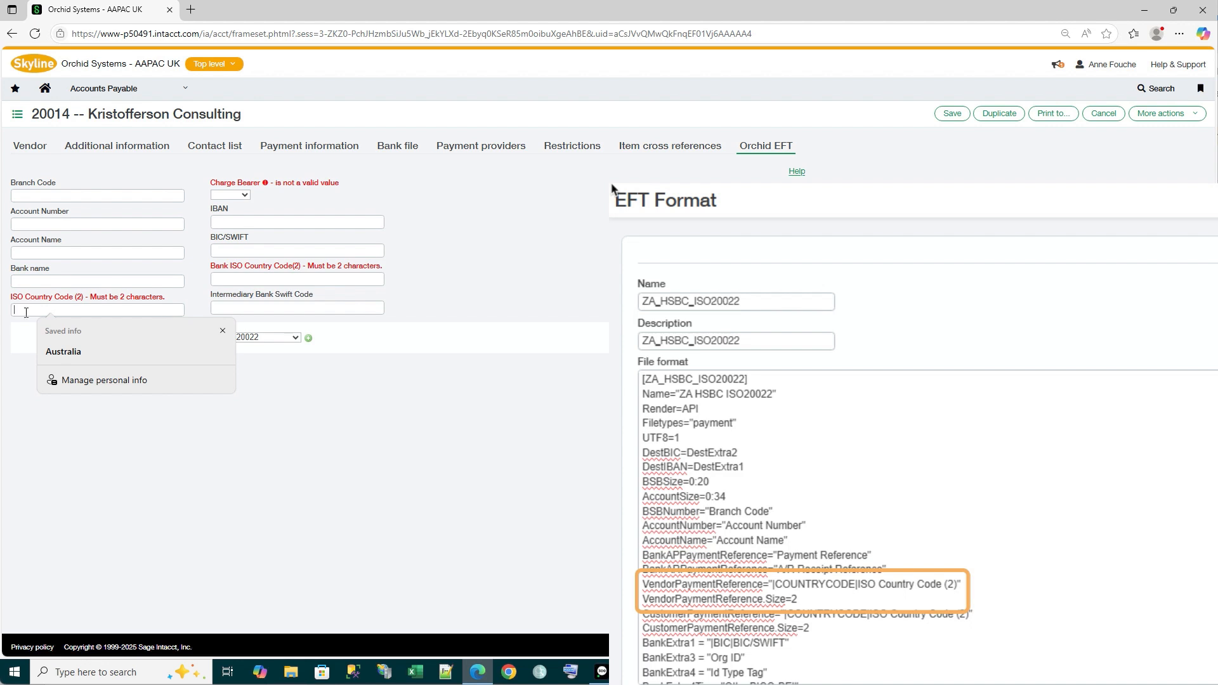
{"action": "key", "text": "Escape"}
{"action": "type", "text": "AU"}
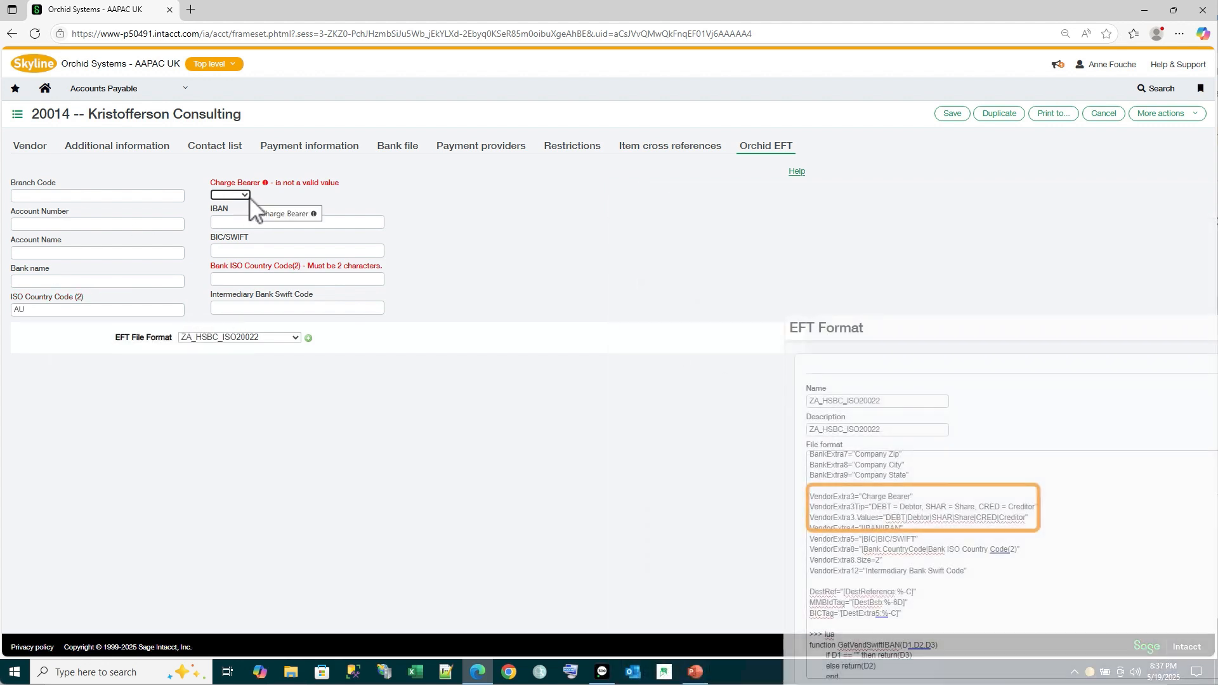
Set the vendor's Charge Bearer to Debtor and its Bank ISO Country Code(2) to NZ
{"action": "mouse_move", "coordinate": [250, 182]}
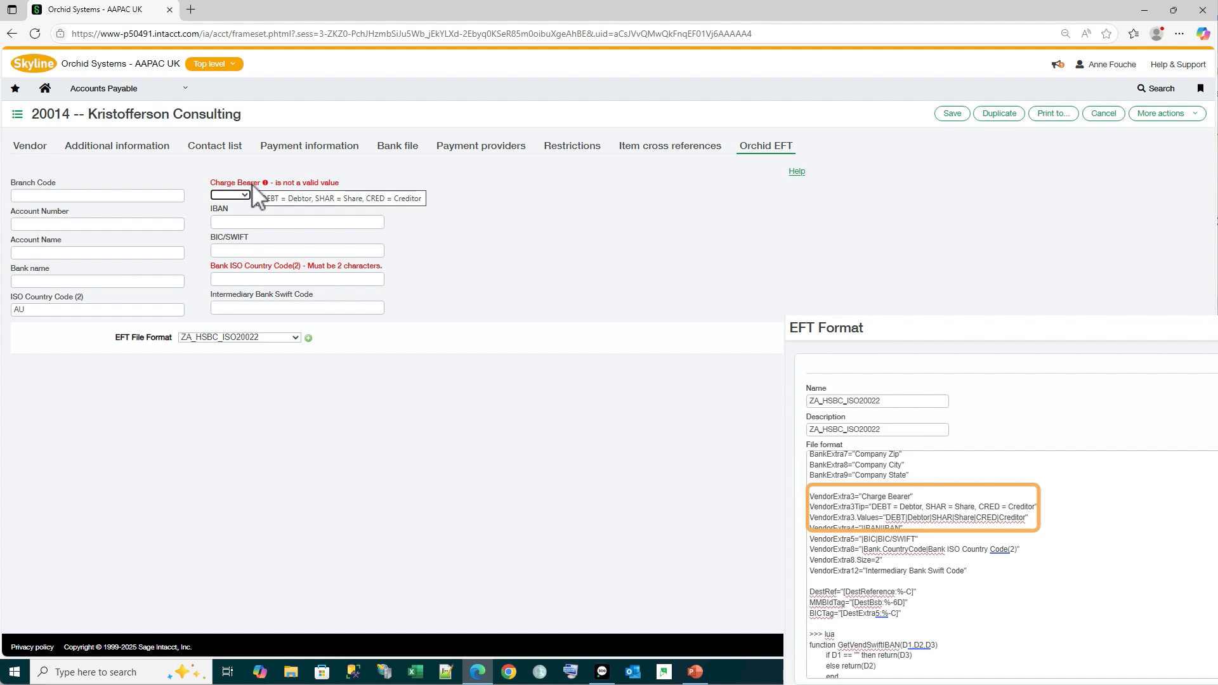
{"action": "left_click", "coordinate": [245, 195]}
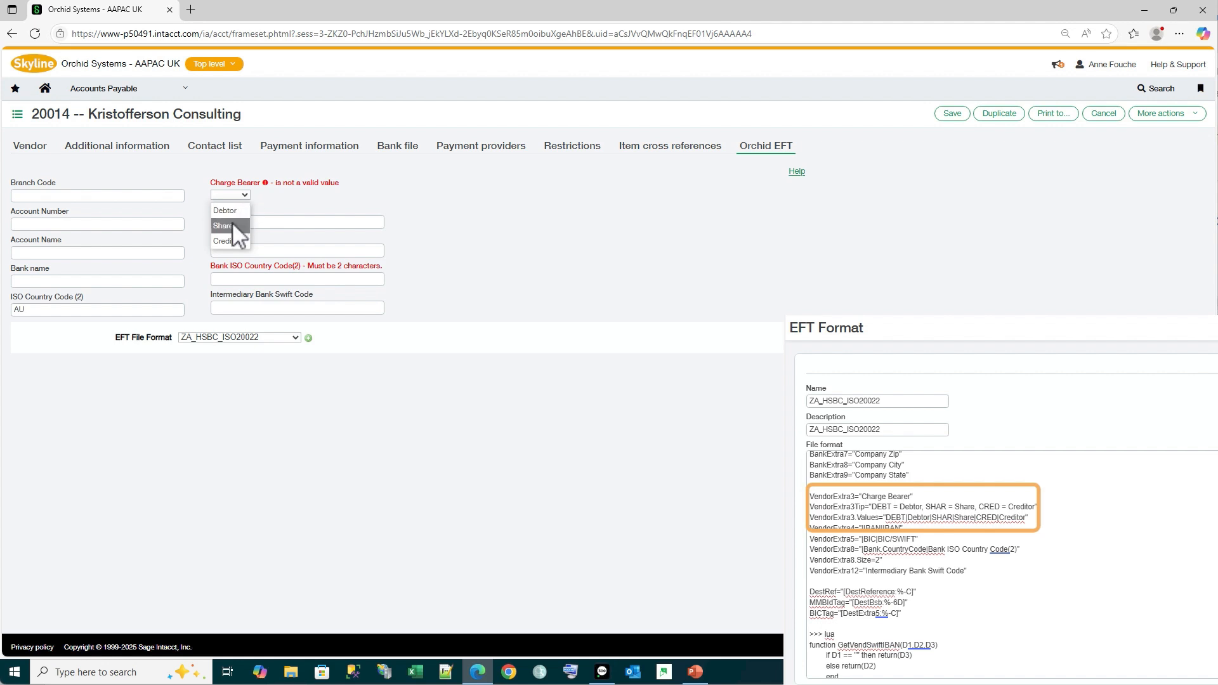
{"action": "left_click", "coordinate": [235, 214]}
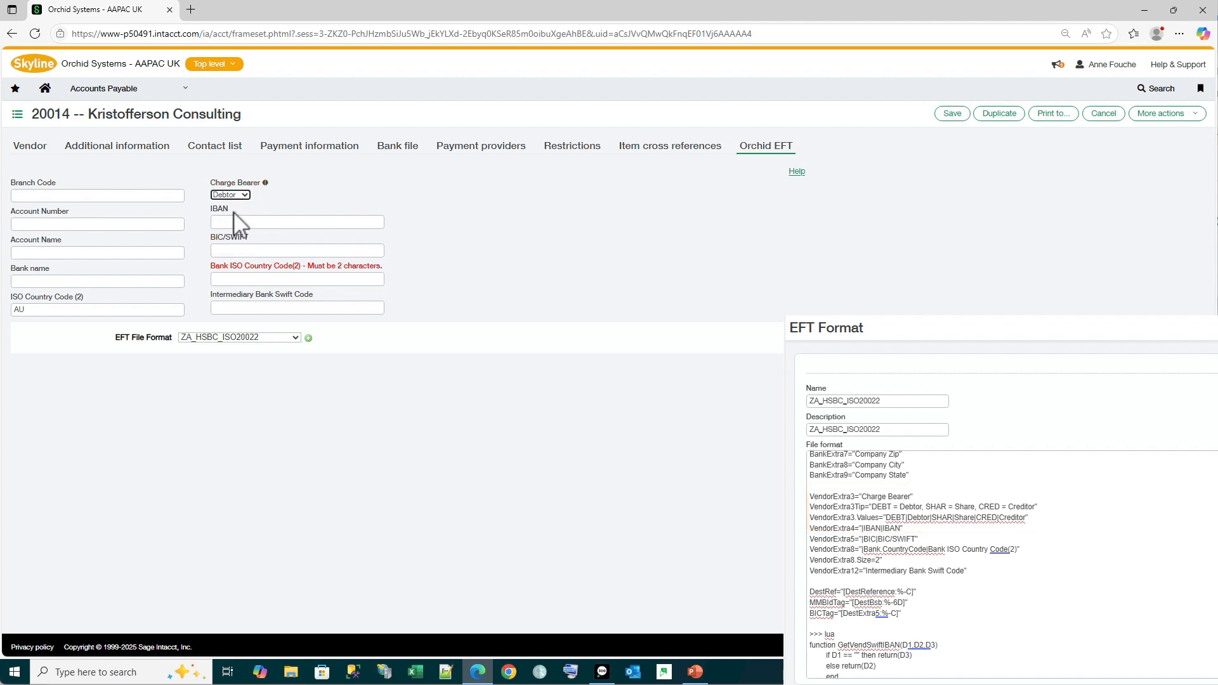
{"action": "left_click", "coordinate": [230, 220]}
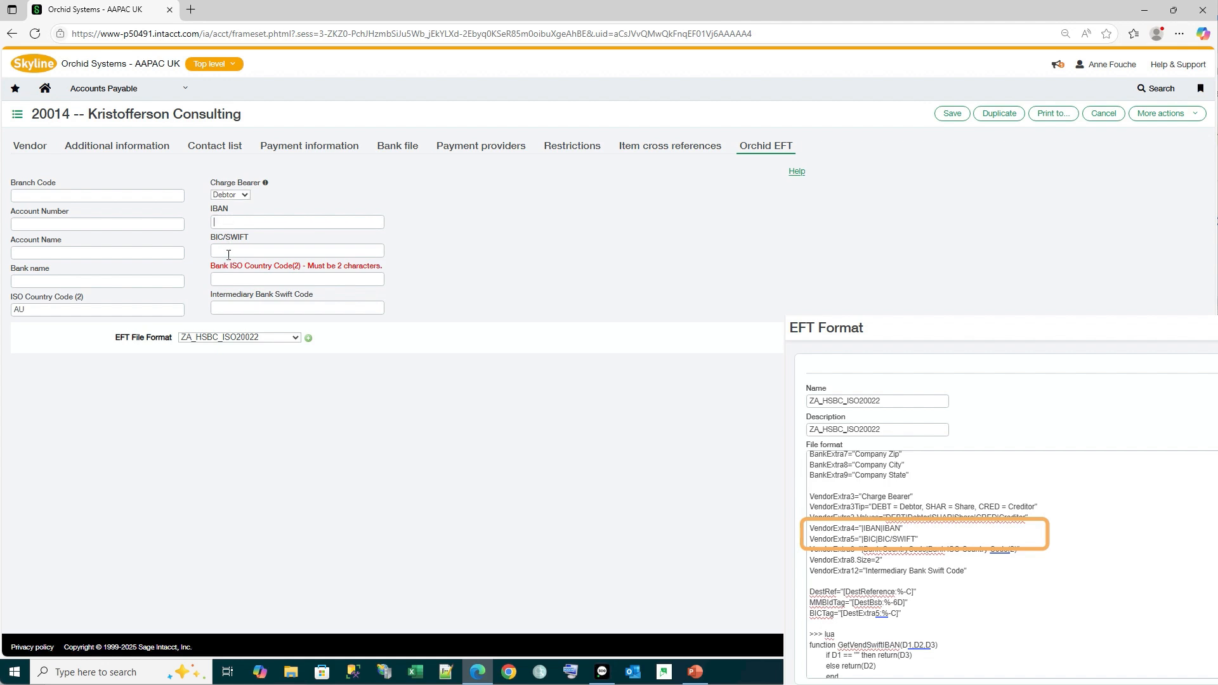
{"action": "left_click", "coordinate": [231, 249]}
{"action": "left_click", "coordinate": [224, 278]}
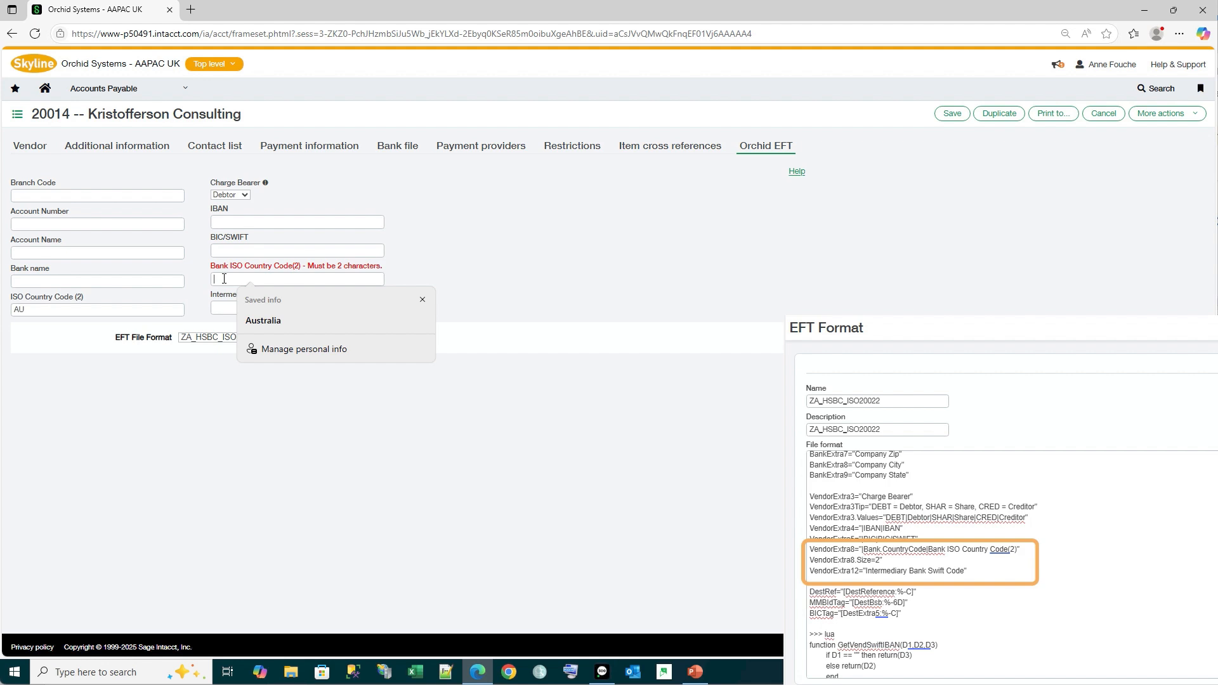
{"action": "type", "text": "NZ"}
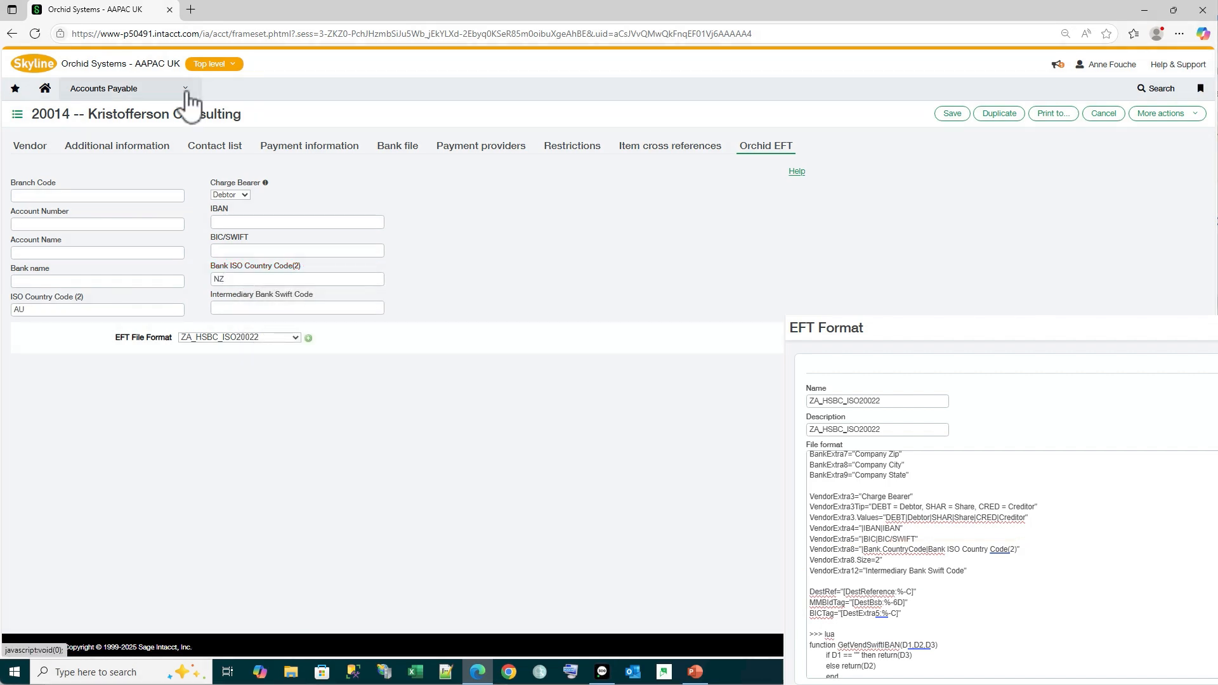
Leave the vendor without saving and open the Orchid EFT details of an employee without bank details from Expenses
{"action": "left_click", "coordinate": [187, 94]}
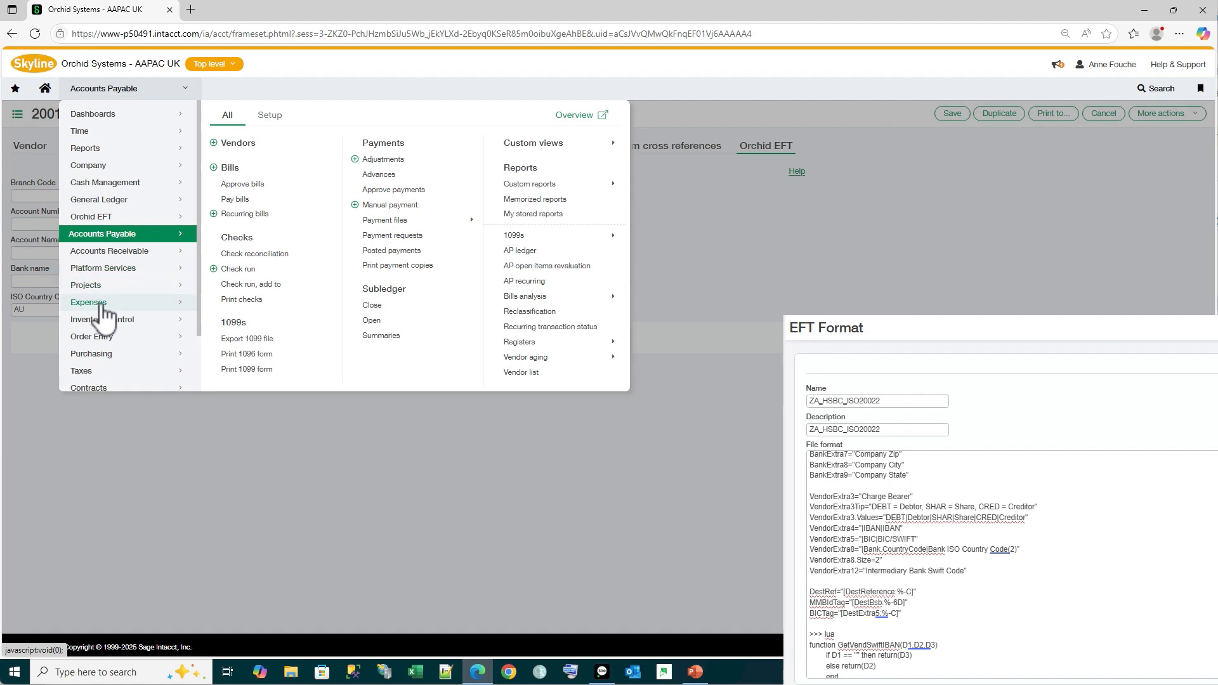
{"action": "mouse_move", "coordinate": [105, 316]}
{"action": "left_click", "coordinate": [241, 145]}
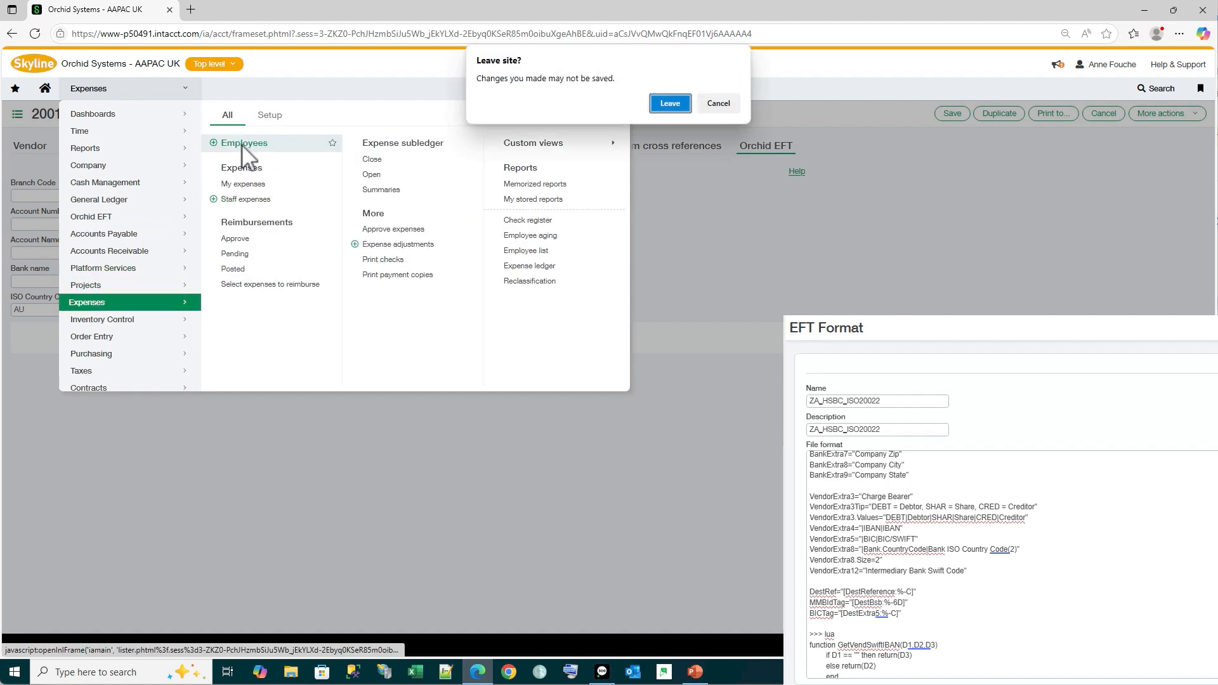
{"action": "left_click", "coordinate": [664, 103]}
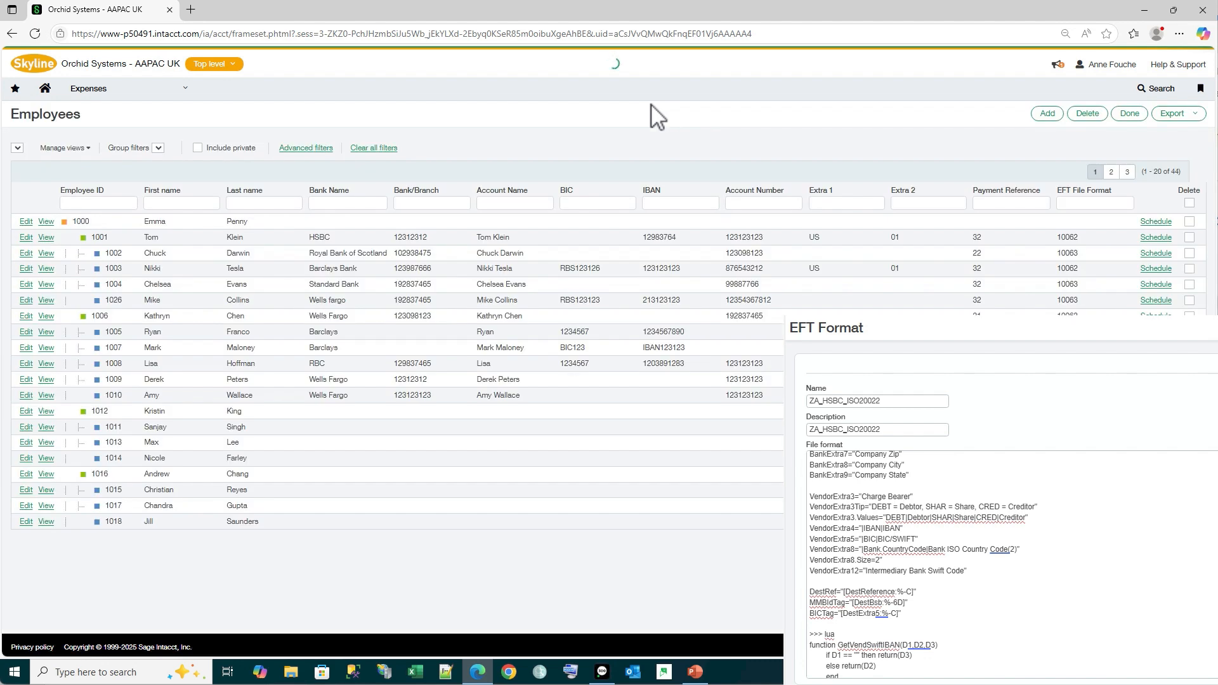
{"action": "left_click", "coordinate": [25, 413]}
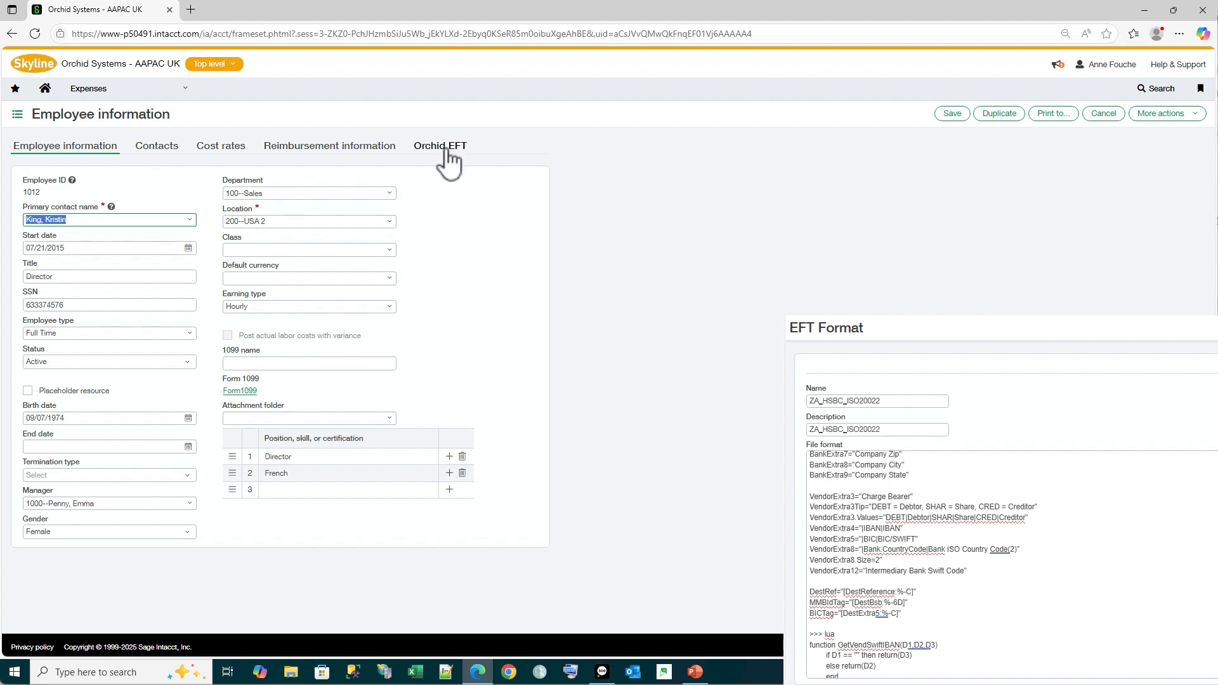
{"action": "left_click", "coordinate": [446, 147]}
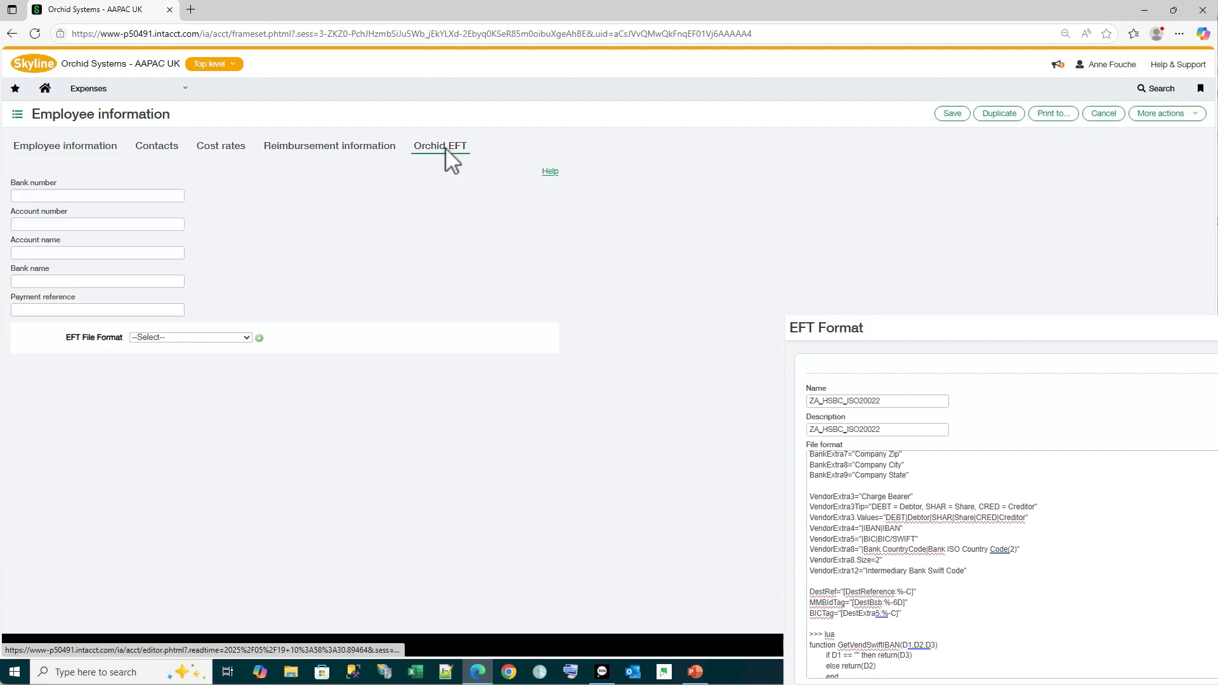
Assign the EFT file format ZA_HSBC_ISO20022 to the employee
{"action": "left_click", "coordinate": [239, 336]}
{"action": "scroll", "coordinate": [216, 507], "scroll_direction": "down", "scroll_amount": 5}
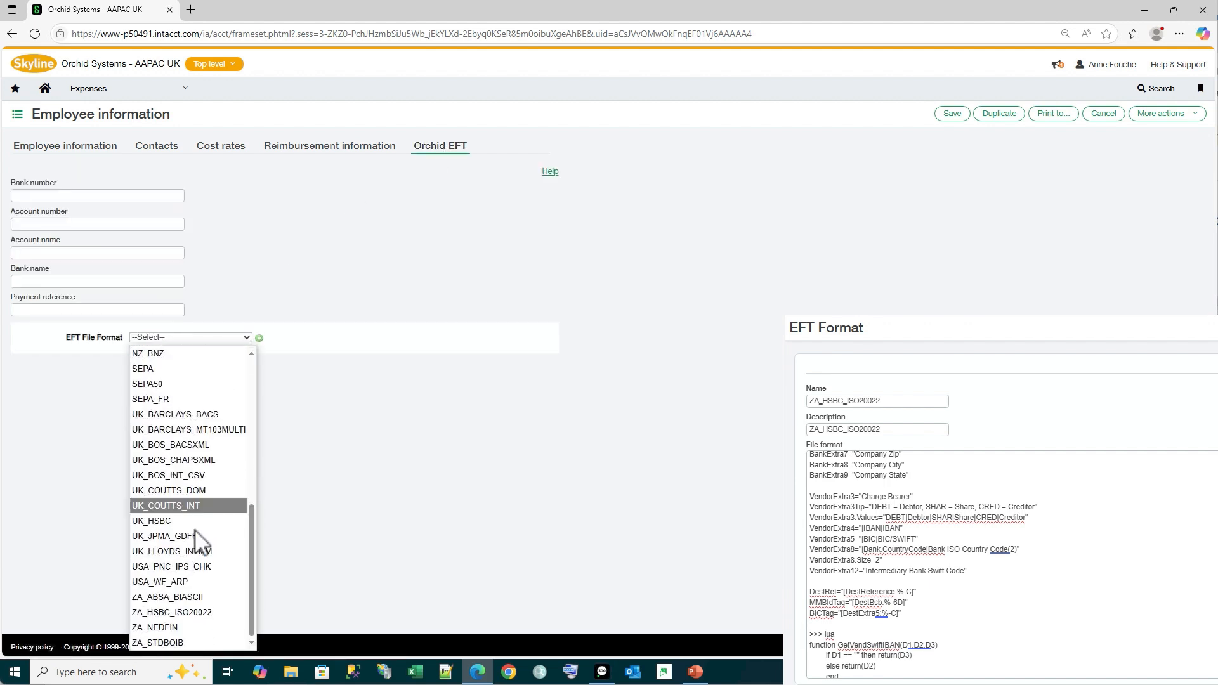
{"action": "left_click", "coordinate": [177, 613]}
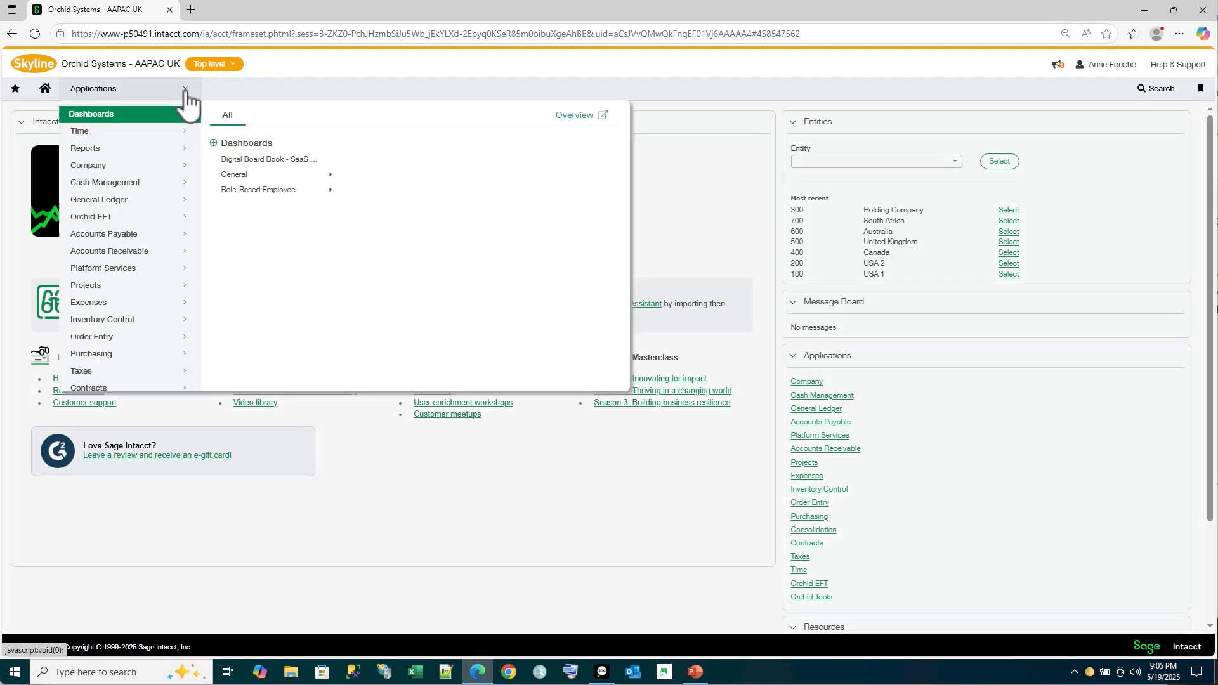
Open customer GBD Inc for editing from the Accounts Receivable customers and display its Orchid EFT details
{"action": "left_click", "coordinate": [185, 90]}
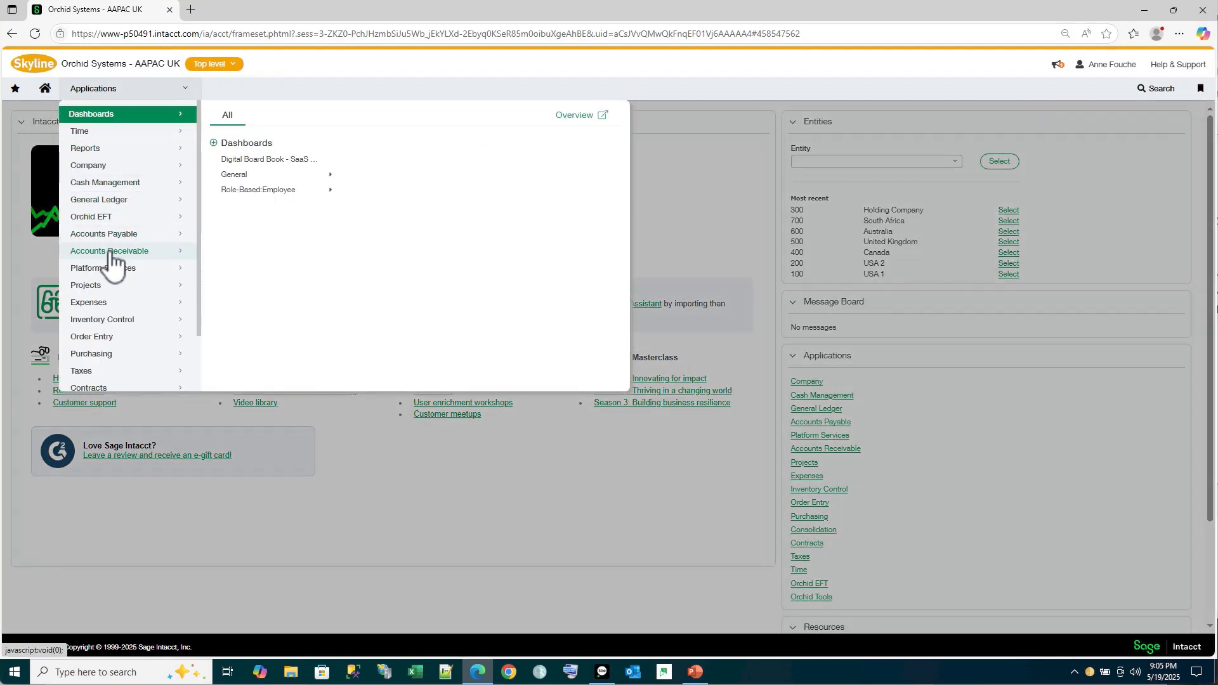
{"action": "mouse_move", "coordinate": [110, 254]}
{"action": "left_click", "coordinate": [246, 152]}
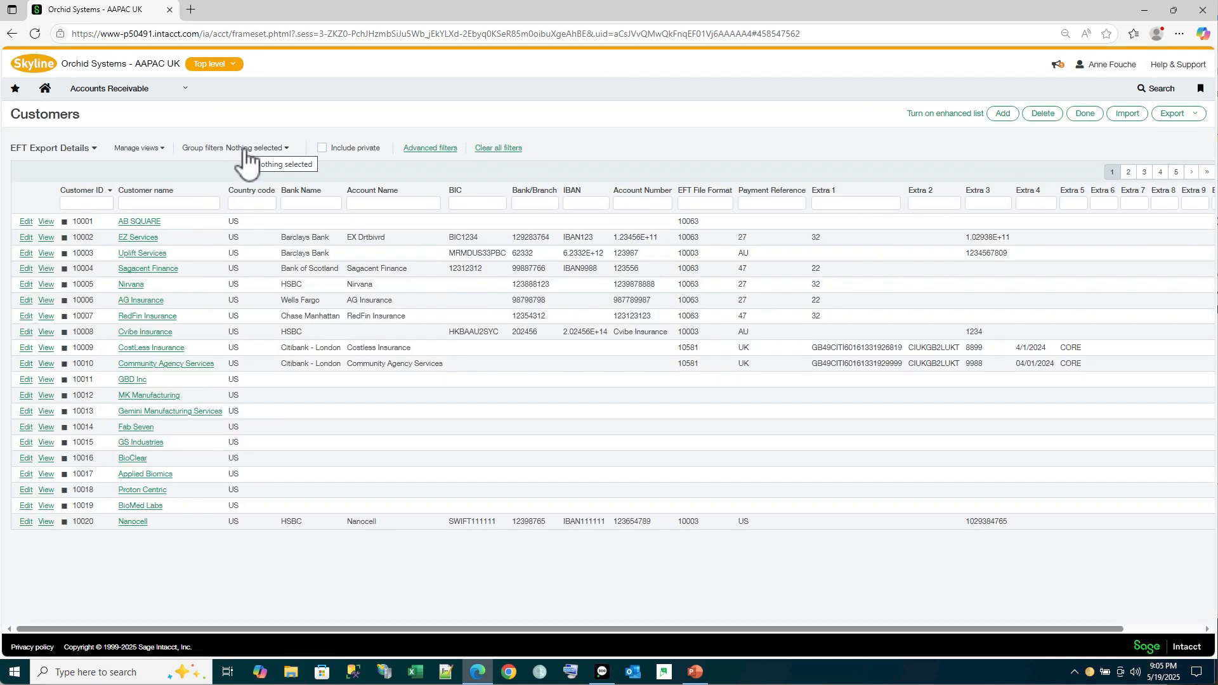
{"action": "left_click", "coordinate": [25, 381]}
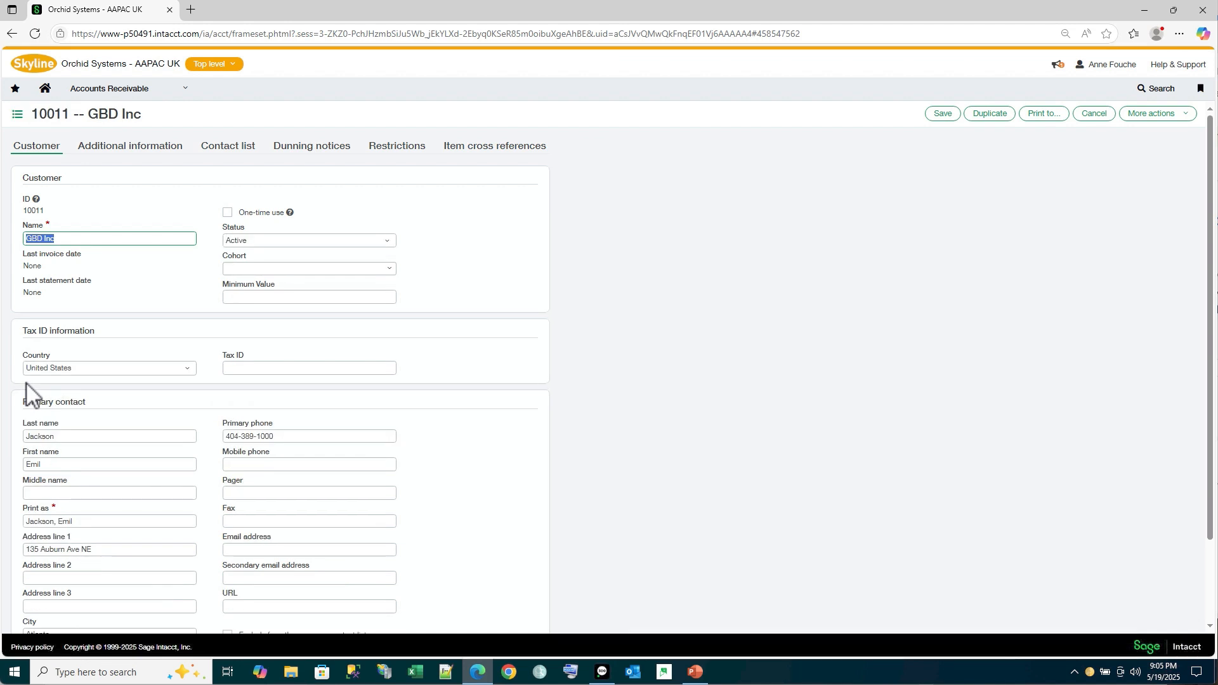
{"action": "left_click", "coordinate": [590, 147]}
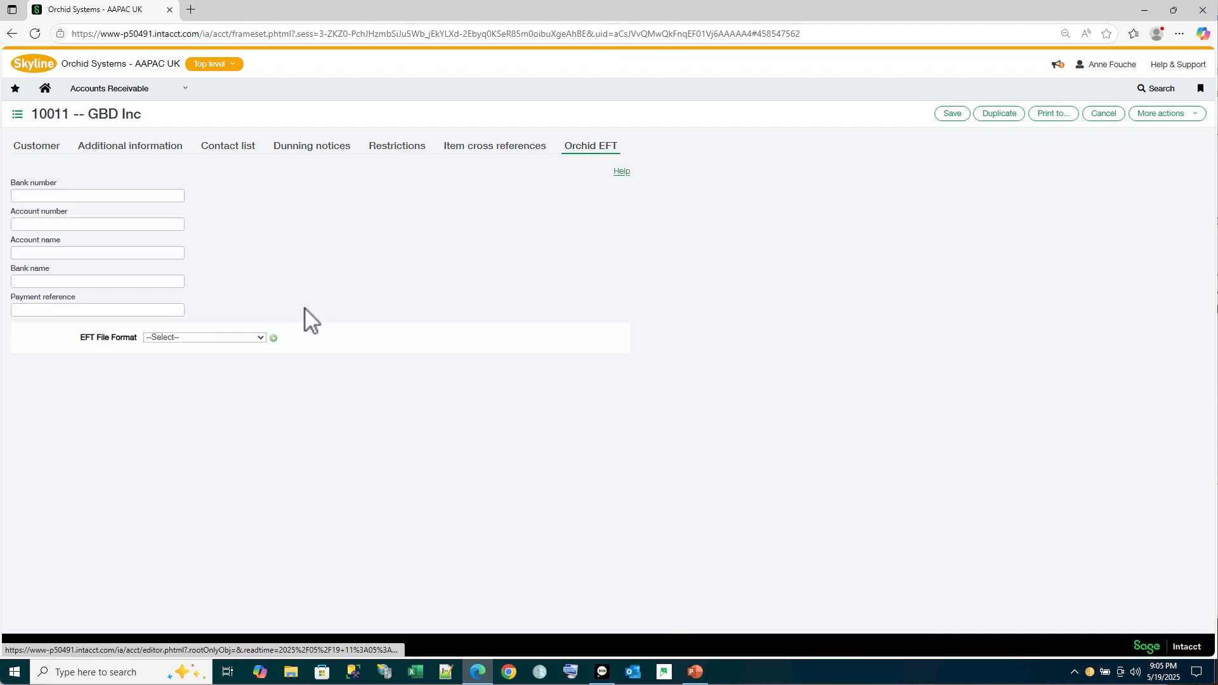
Assign the EFT file format NACHA to the customer, set the R/T Number to 12121212 and enter the bank account number
{"action": "left_click", "coordinate": [260, 338]}
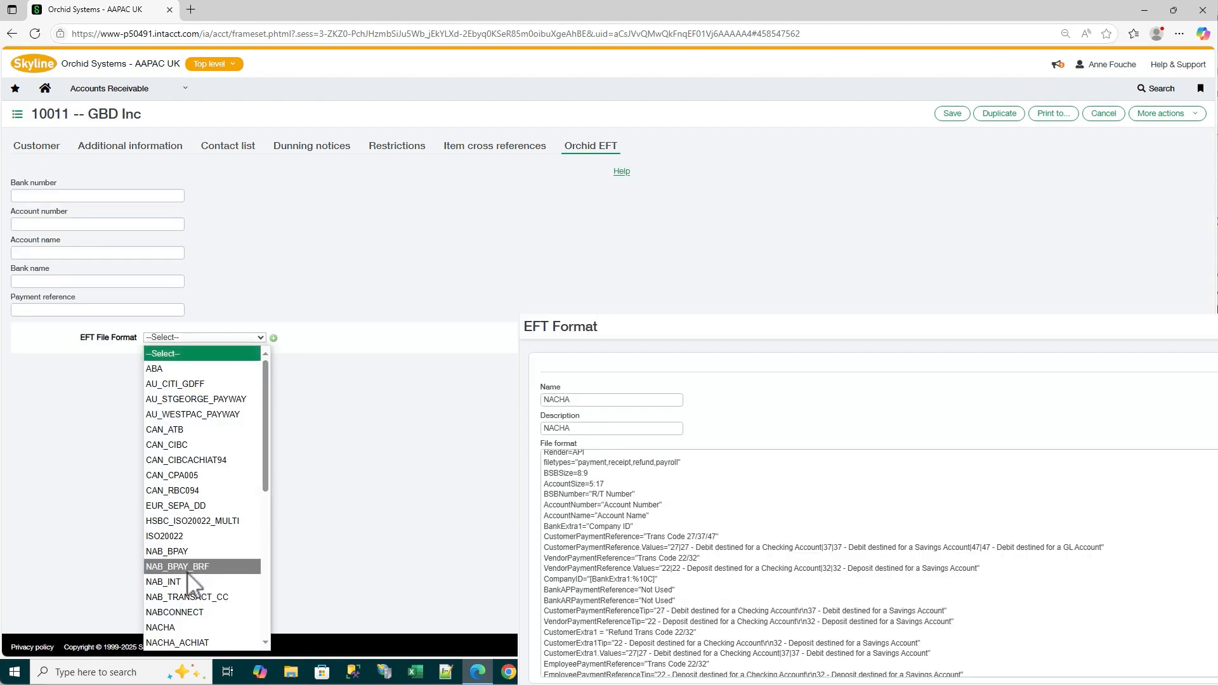
{"action": "left_click", "coordinate": [175, 627]}
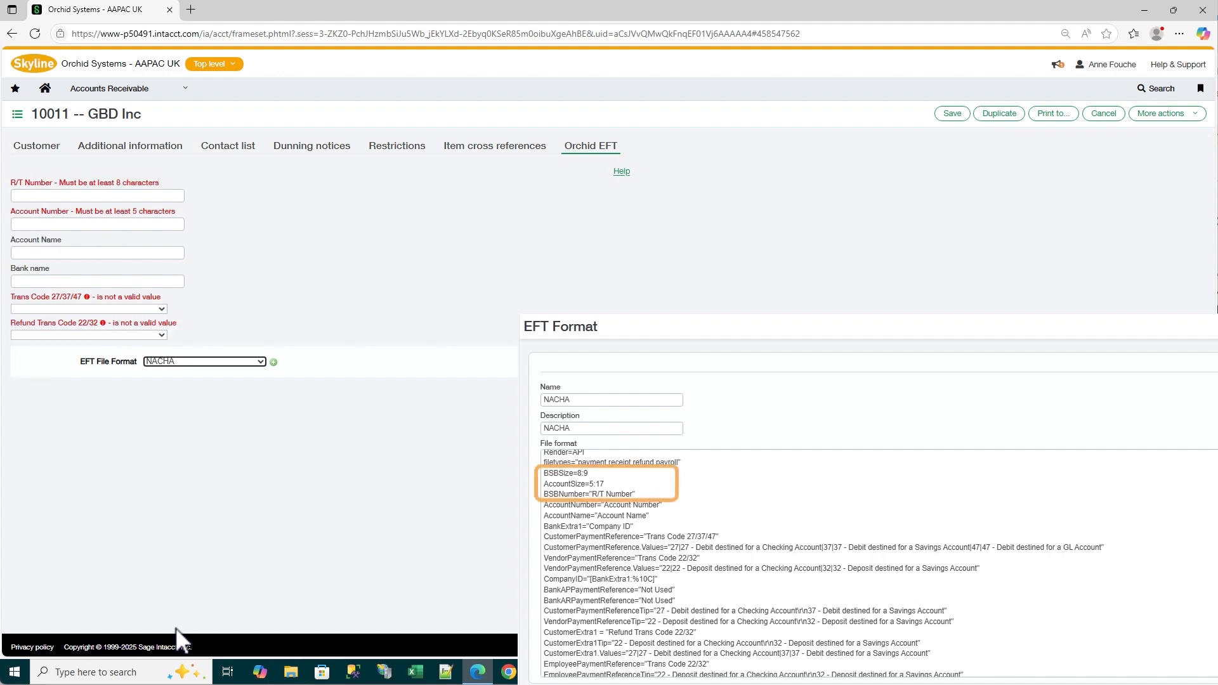
{"action": "left_click", "coordinate": [31, 196]}
{"action": "type", "text": "12121212"}
{"action": "left_click", "coordinate": [19, 224]}
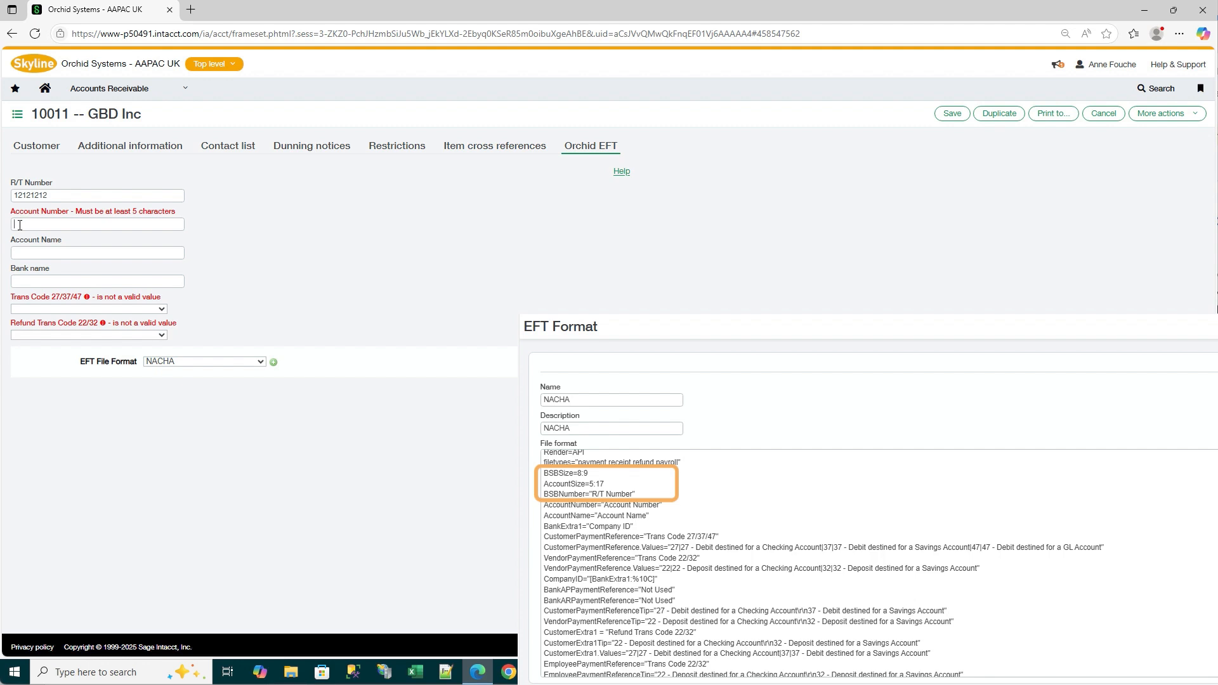
{"action": "type", "text": "123456"}
{"action": "left_click", "coordinate": [20, 252]}
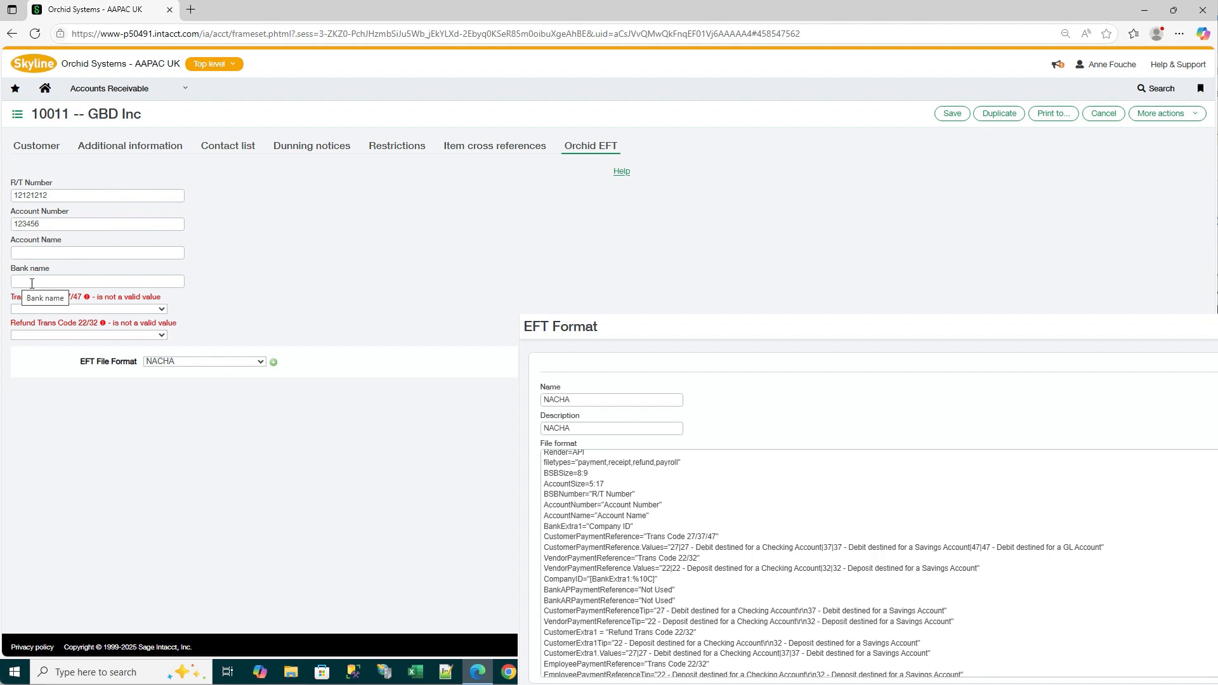
Set the customer's Trans Code 27/37/47 and Refund Trans Code 22/32 both to 27 - Debit destined for a Checking Account
{"action": "left_click", "coordinate": [162, 310]}
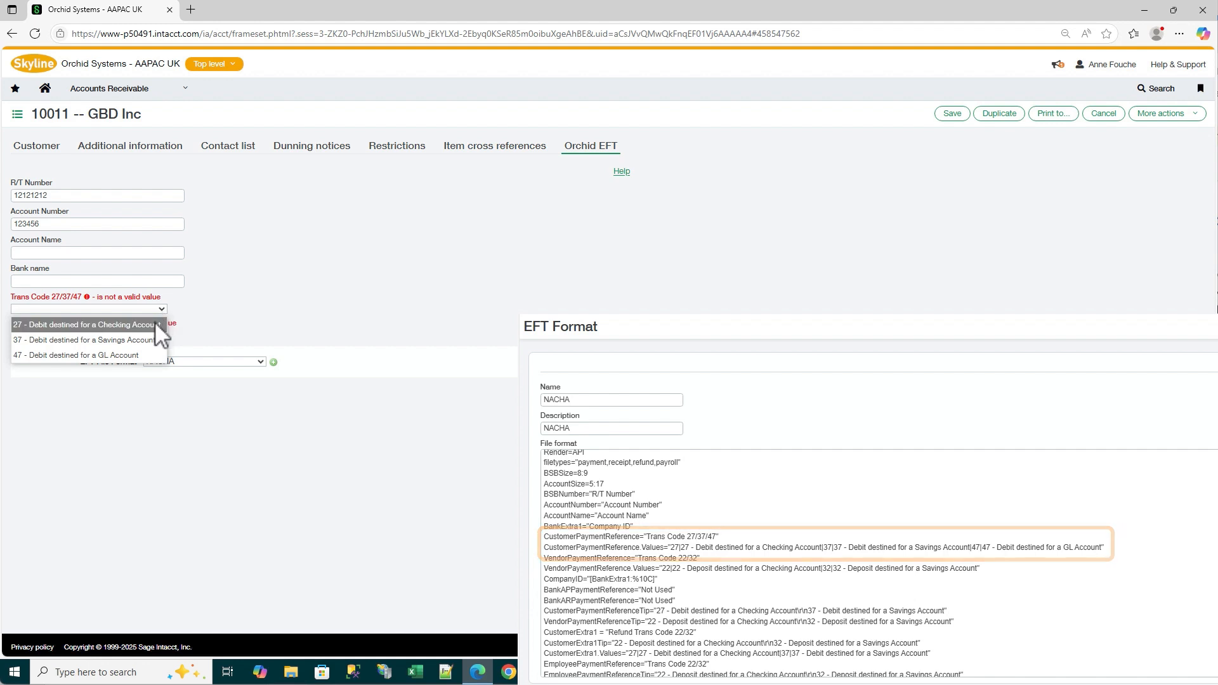
{"action": "left_click", "coordinate": [157, 324]}
{"action": "left_click", "coordinate": [162, 336]}
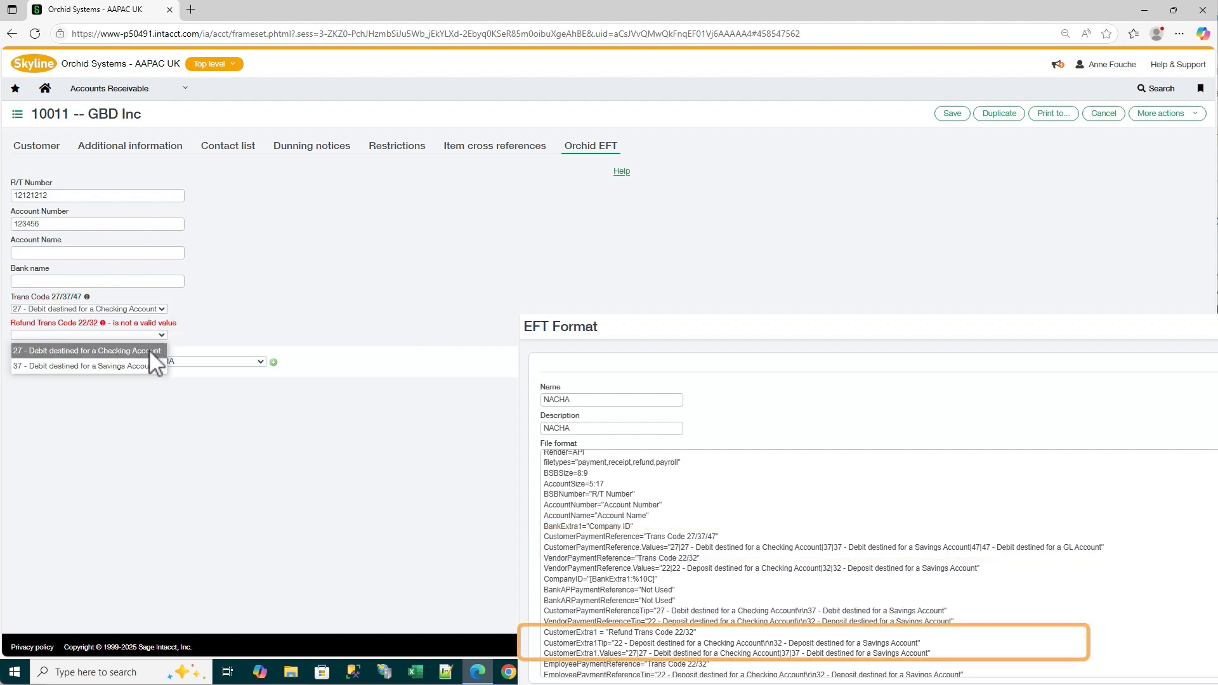
{"action": "left_click", "coordinate": [149, 350]}
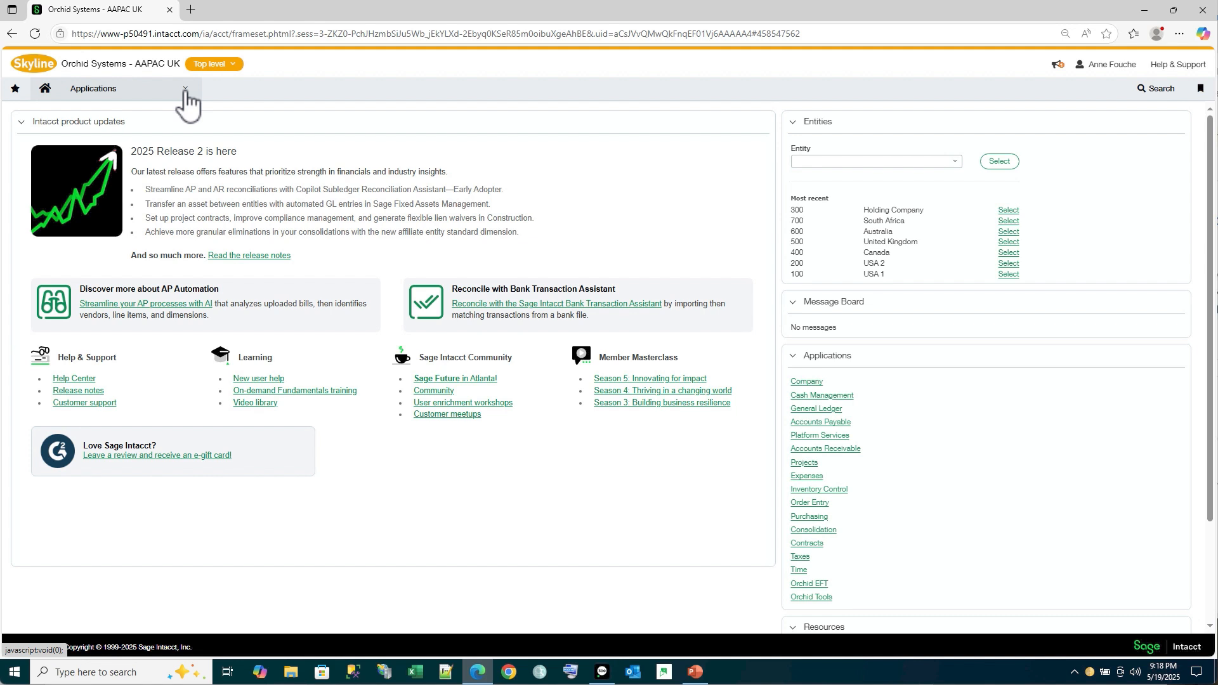
Open the Orchid EFT AP Payment Request
{"action": "left_click", "coordinate": [184, 90]}
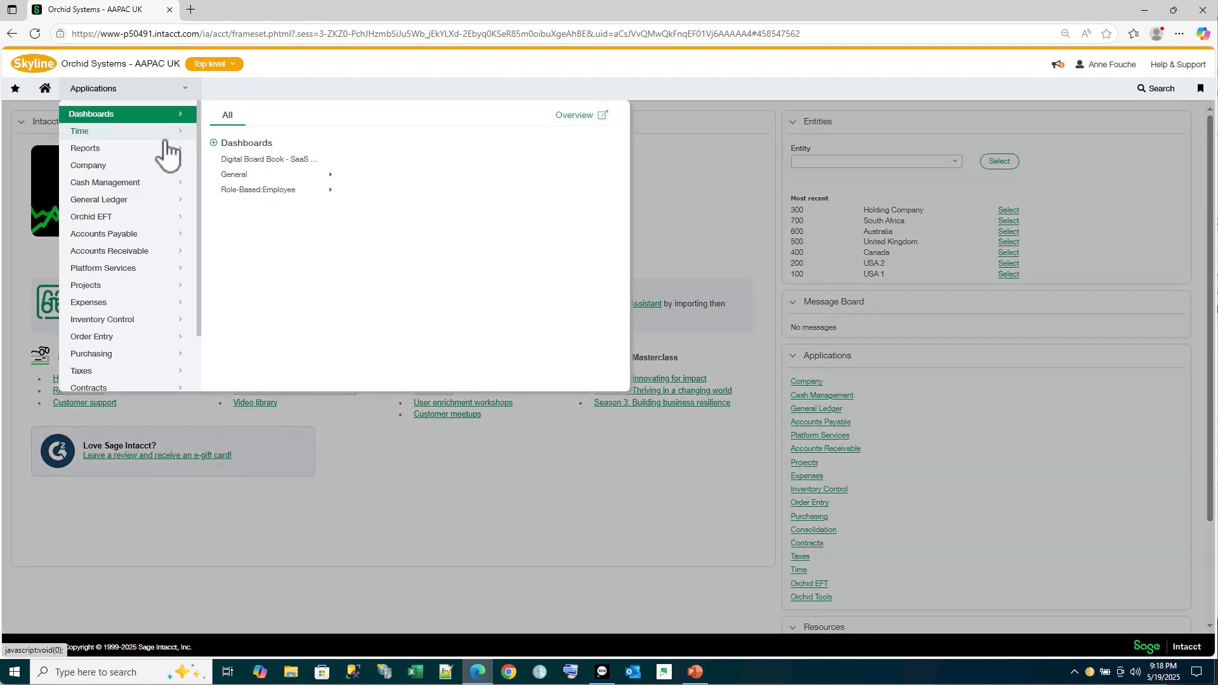
{"action": "left_click", "coordinate": [109, 219]}
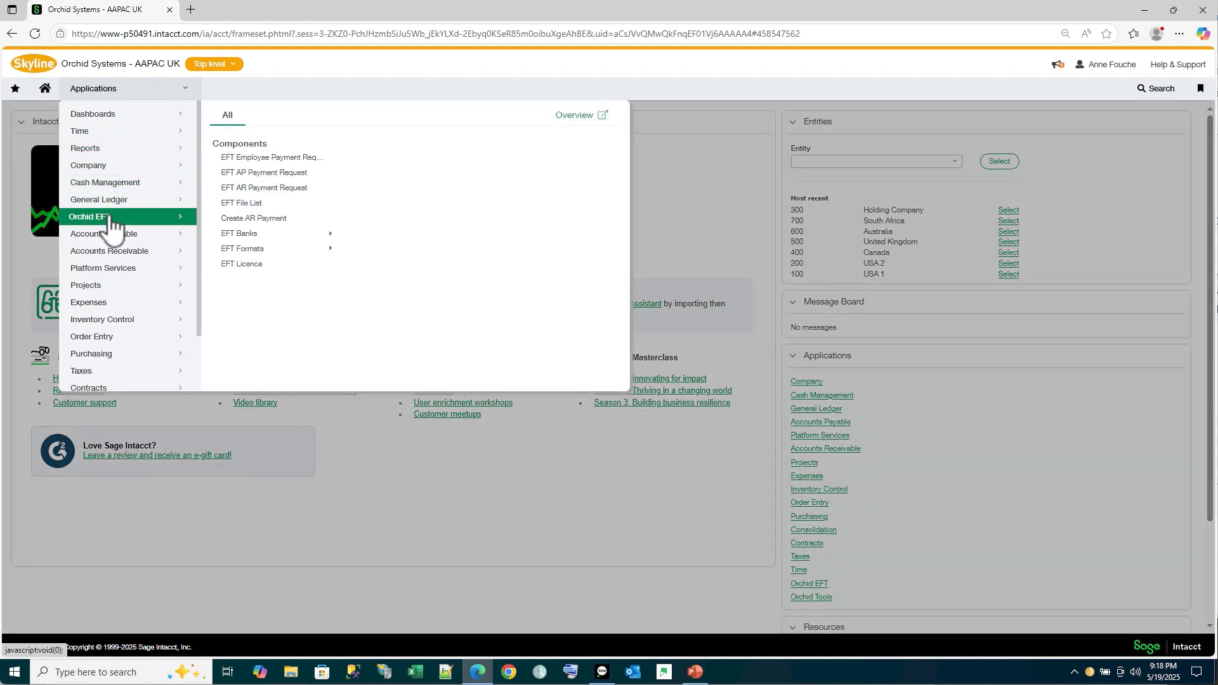
{"action": "left_click", "coordinate": [246, 173]}
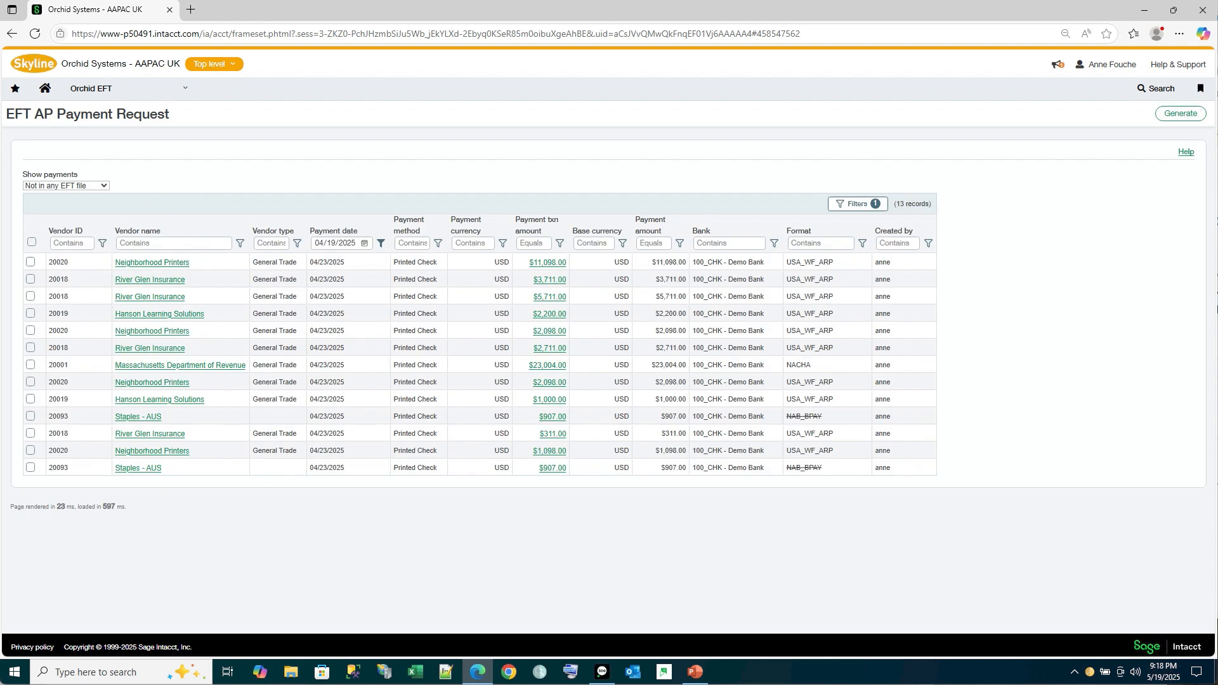
Select all listed payments except the two for Staples - AUS and the one for Massachusetts Department of Revenue
{"action": "left_click", "coordinate": [31, 241]}
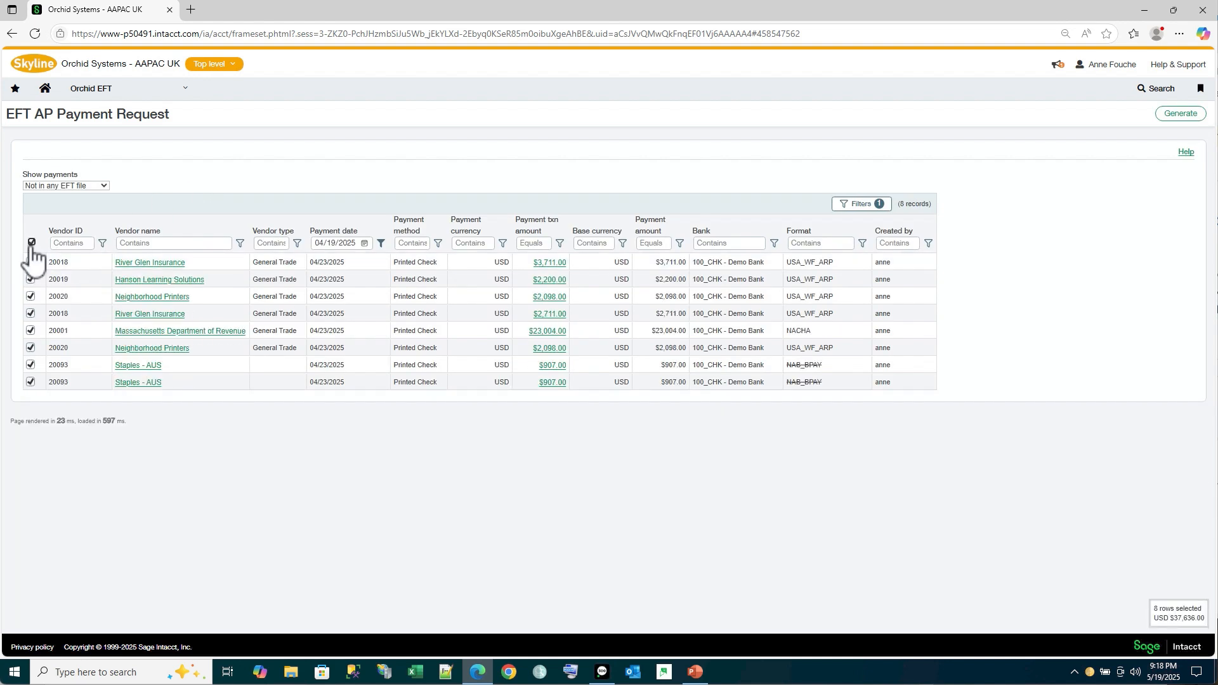
{"action": "left_click", "coordinate": [30, 382]}
{"action": "left_click", "coordinate": [31, 364]}
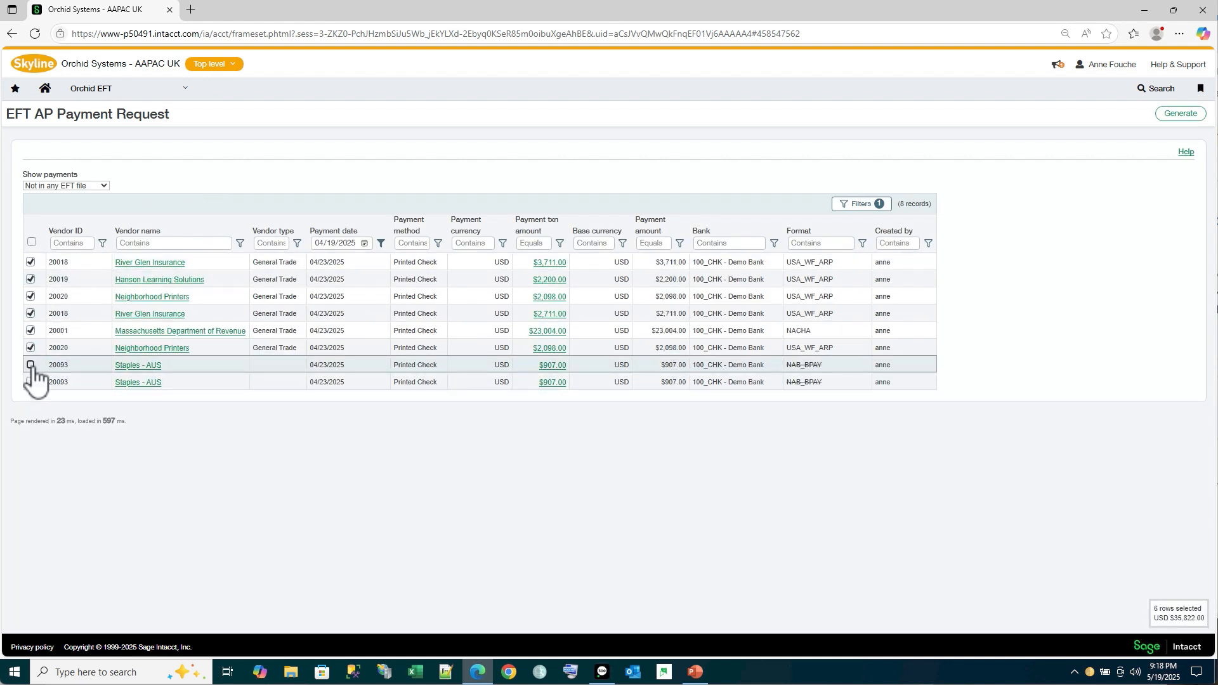
{"action": "left_click", "coordinate": [31, 331]}
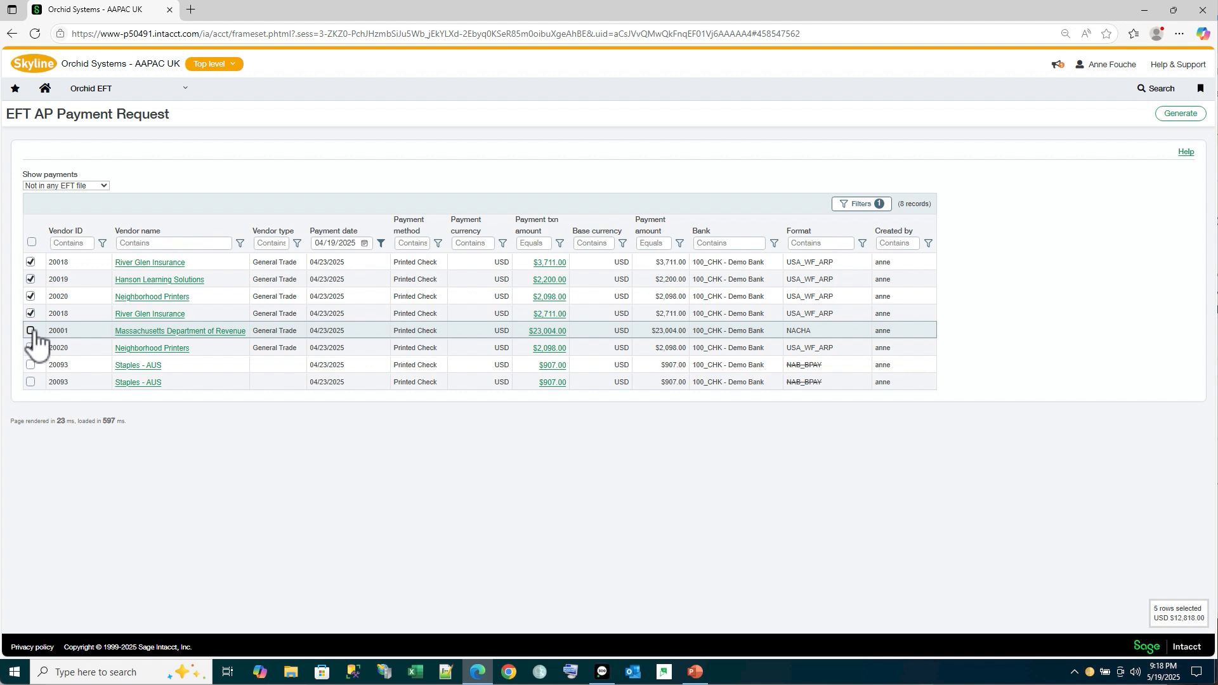
Try to generate the EFT file for the selected USA_WF_ARP payments and dismiss each validation message
{"action": "left_click", "coordinate": [1180, 116]}
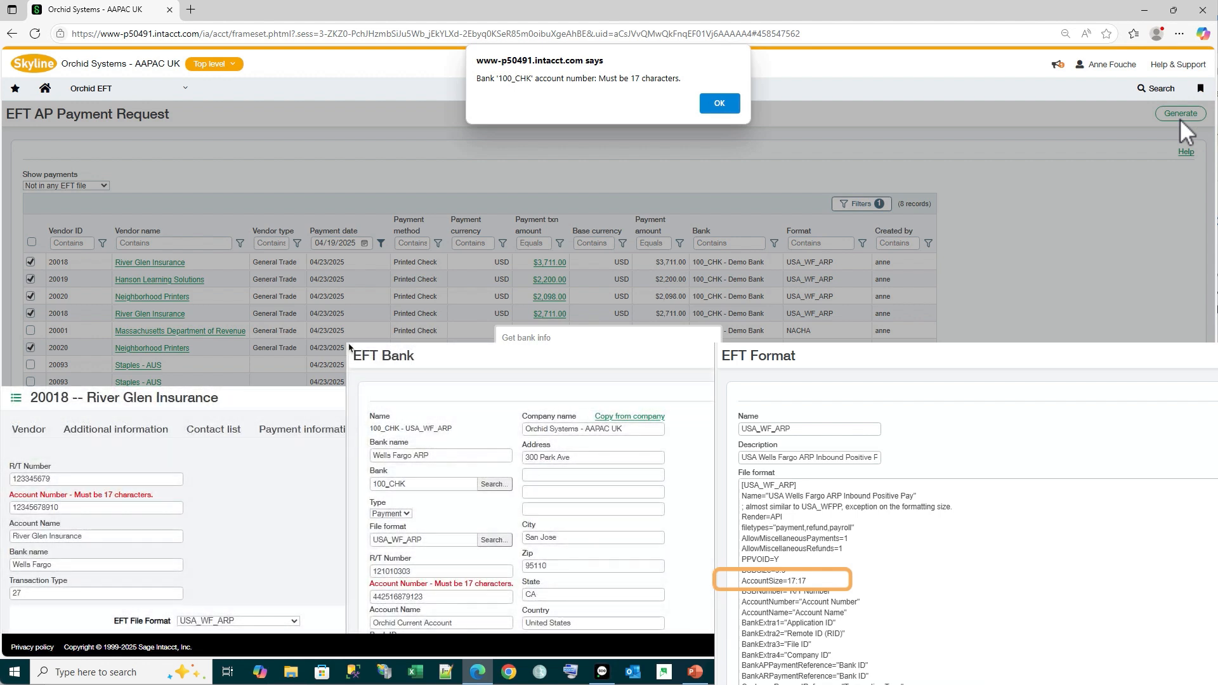
{"action": "left_click", "coordinate": [726, 102]}
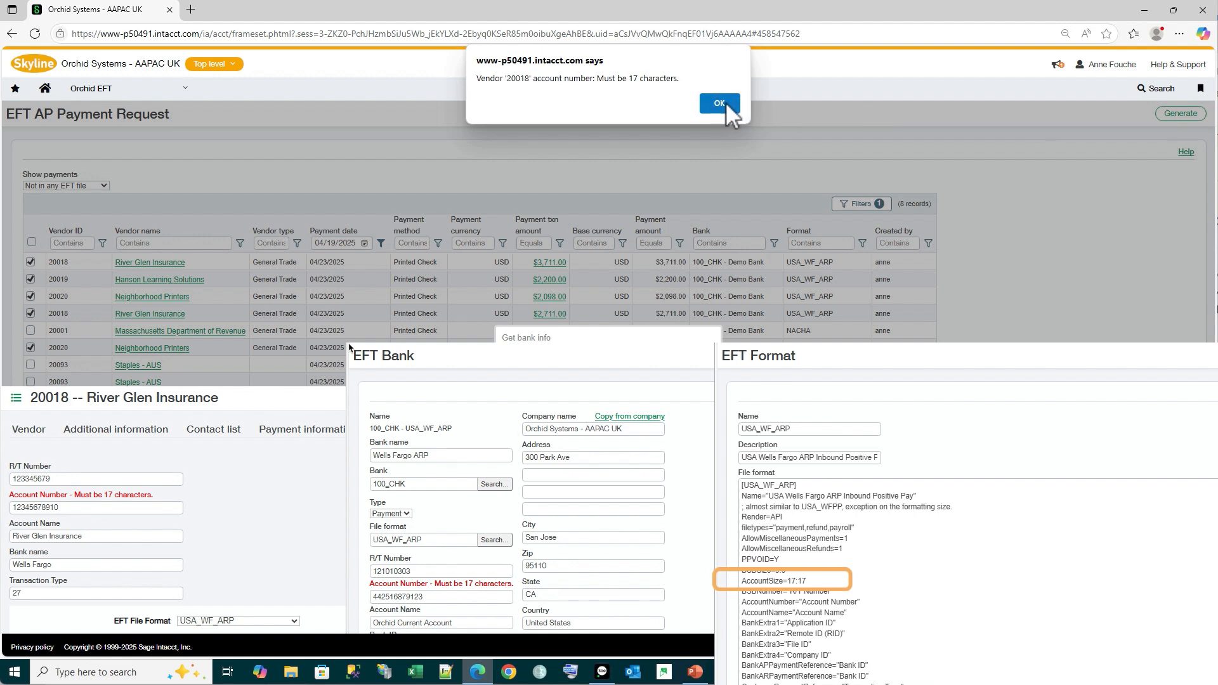
{"action": "left_click", "coordinate": [725, 102]}
{"action": "left_click", "coordinate": [726, 103]}
{"action": "left_click", "coordinate": [726, 102]}
{"action": "left_click", "coordinate": [725, 102]}
{"action": "left_click", "coordinate": [726, 102]}
{"action": "left_click", "coordinate": [726, 102]}
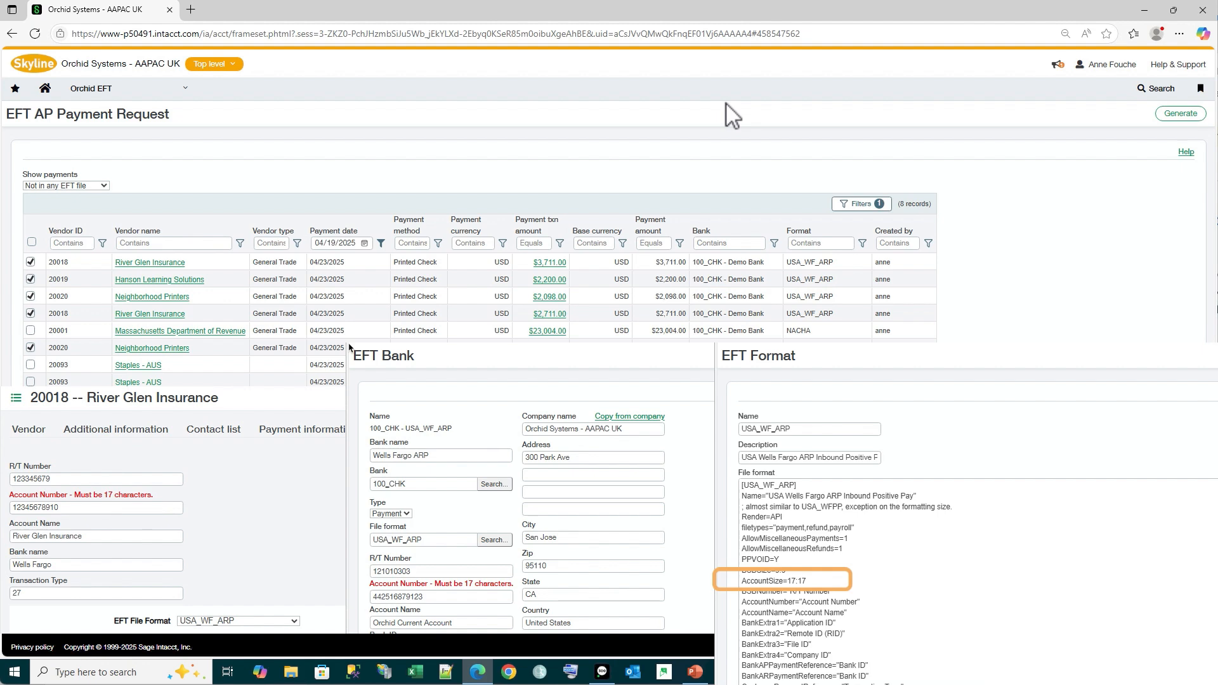
Open the EFT File List and try to download the USA_WF_ARP payment file 10621 of bank 100_CHK
{"action": "left_click", "coordinate": [187, 96]}
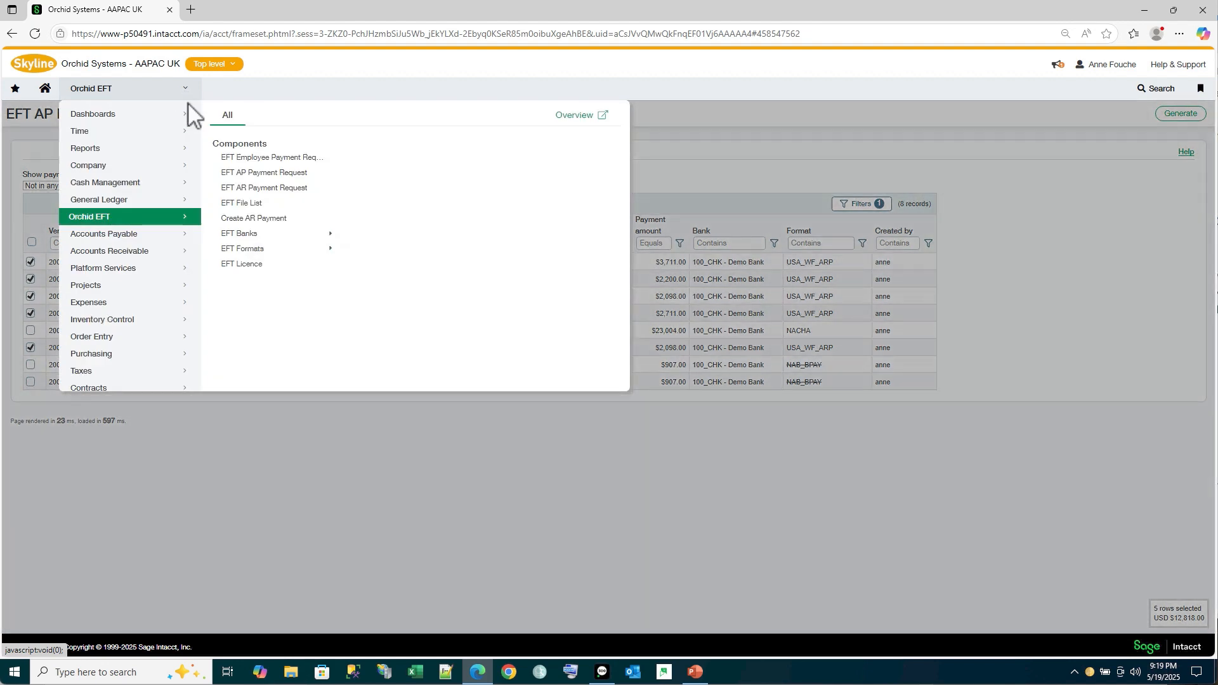
{"action": "left_click", "coordinate": [254, 204]}
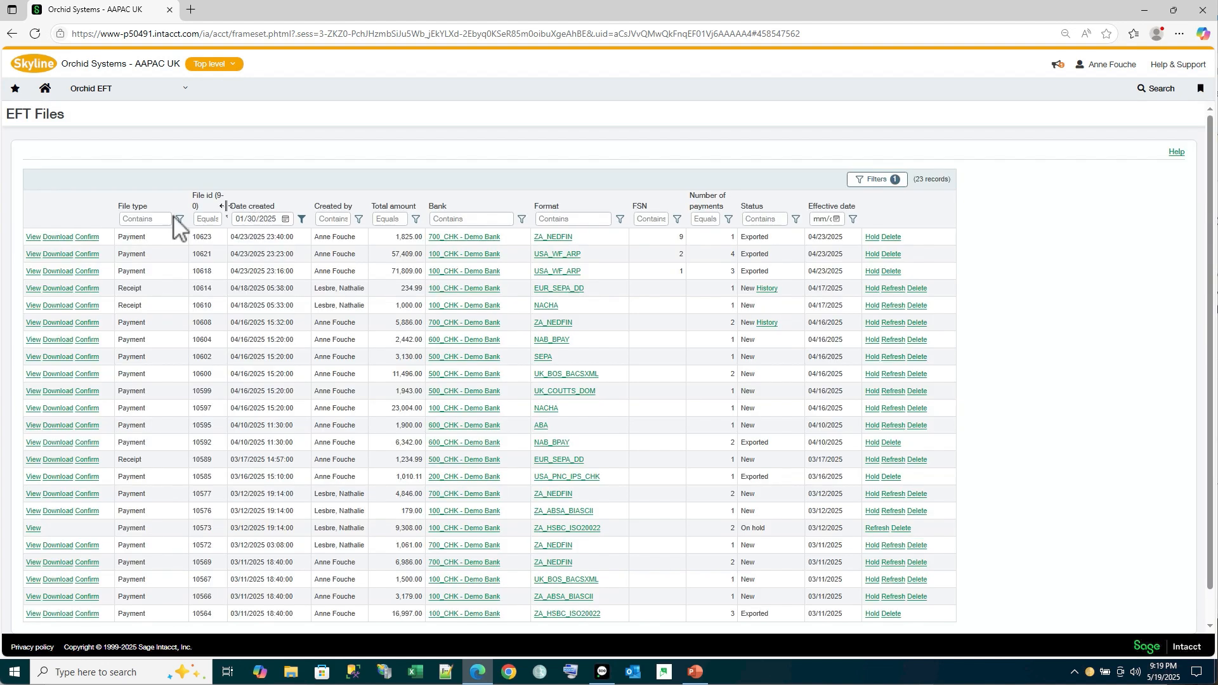
{"action": "left_click", "coordinate": [56, 255]}
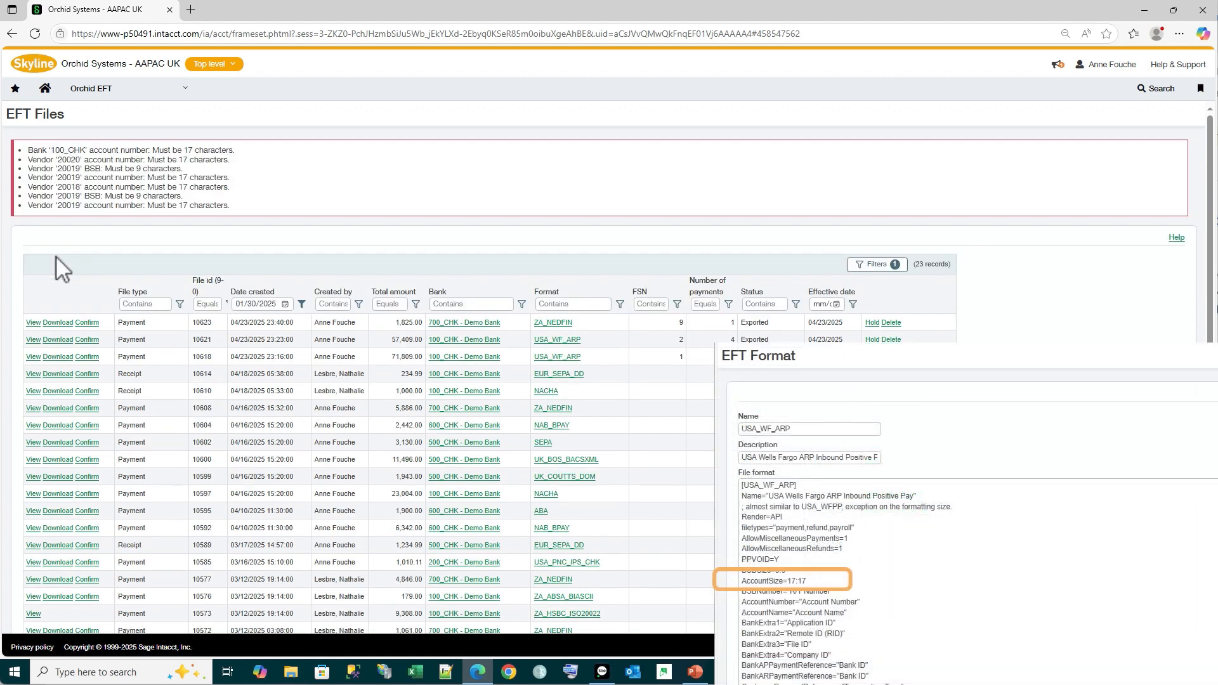
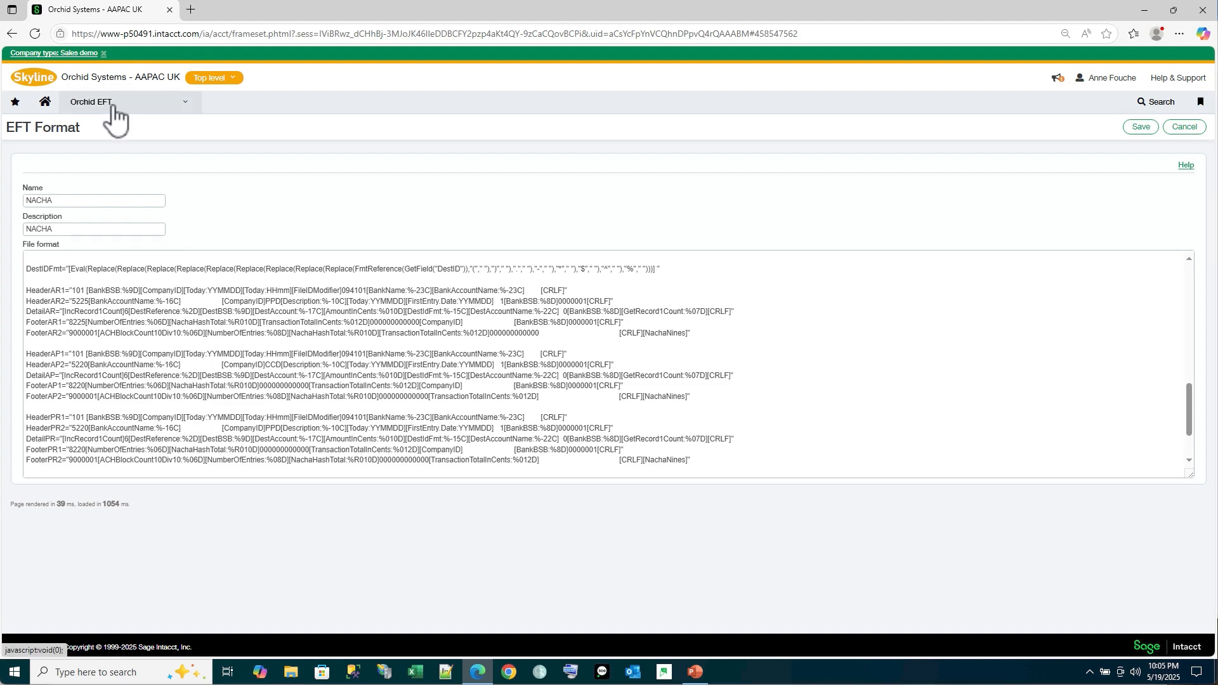
From the EFT File List, download NACHA payment file 10597 of bank 100_CHK and open the exported text file
{"action": "left_click", "coordinate": [86, 101]}
{"action": "left_click", "coordinate": [230, 217]}
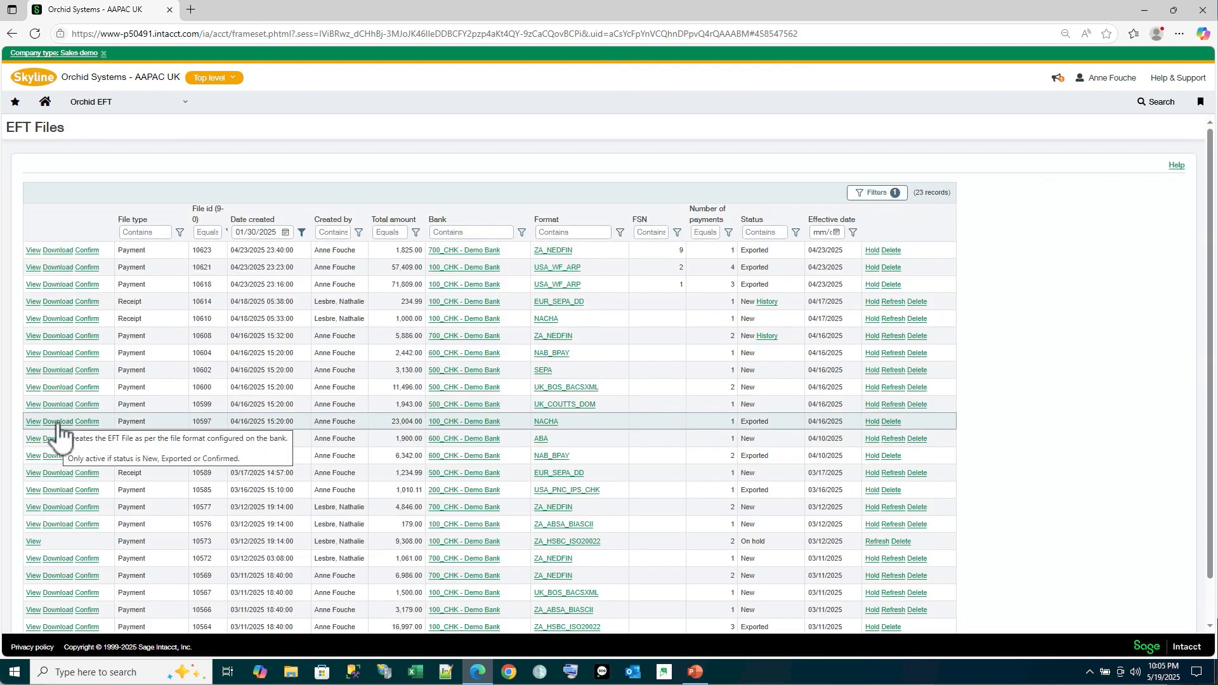
{"action": "left_click", "coordinate": [57, 424]}
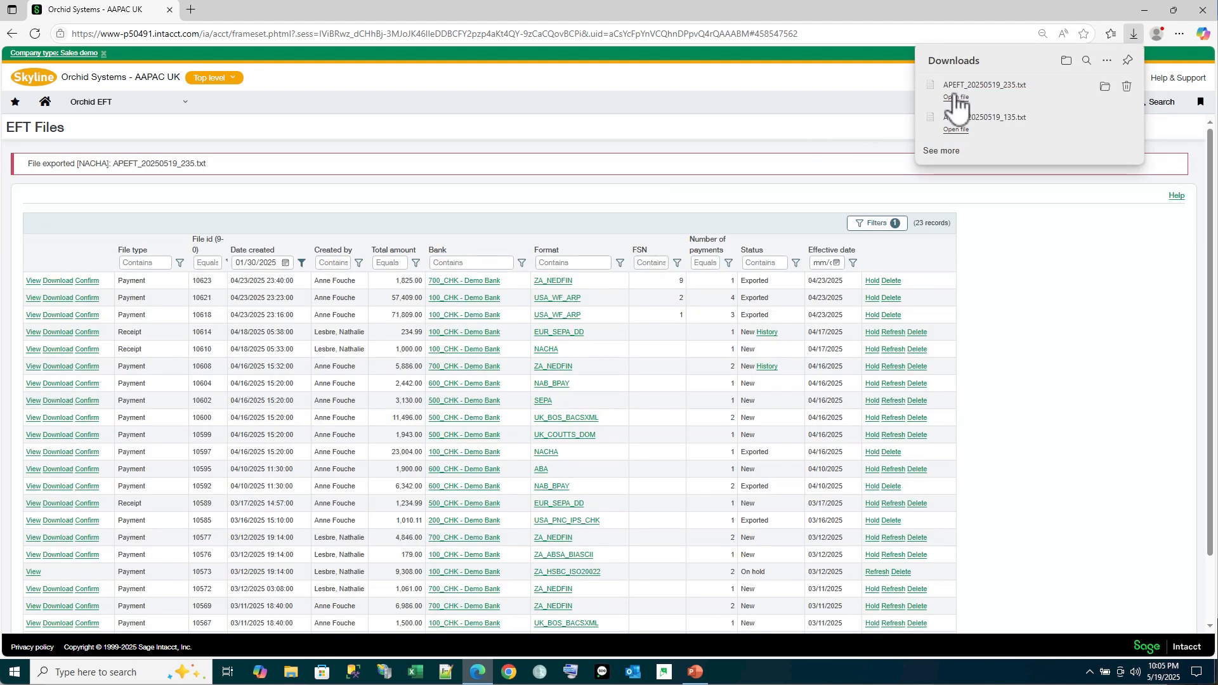
{"action": "left_click", "coordinate": [955, 98]}
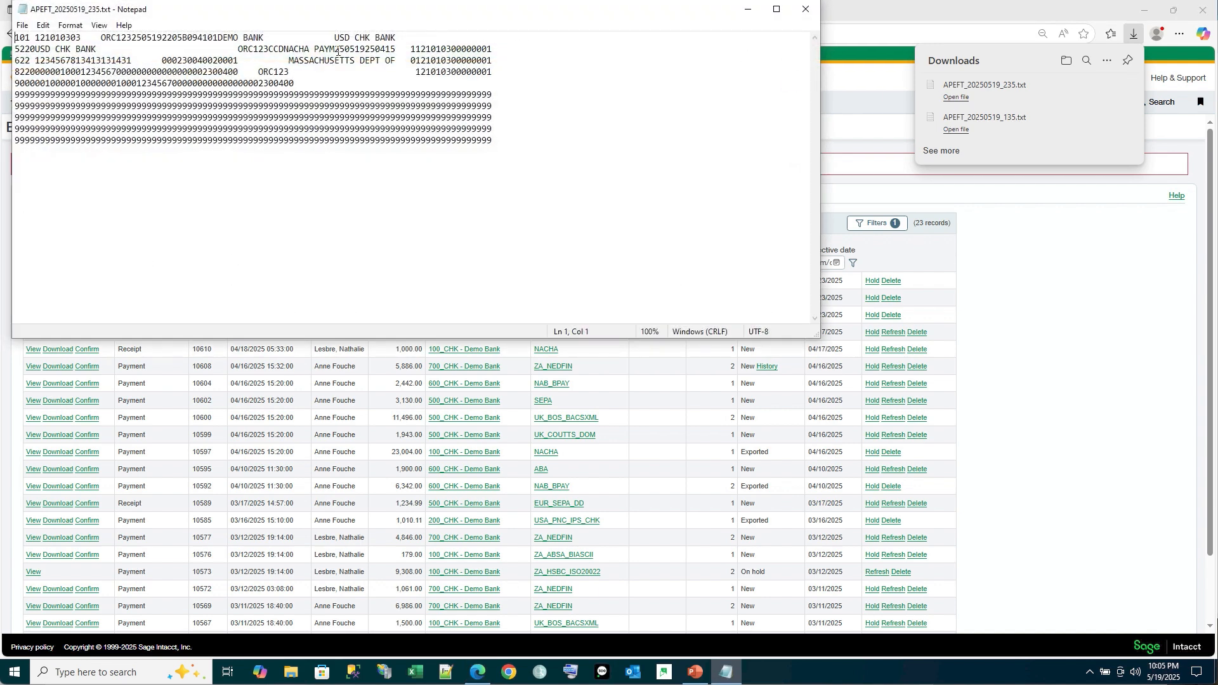
Examine the two consecutive dates in the batch header line of the exported NACHA file, and close the file
{"action": "left_click_drag", "start_coordinate": [335, 49], "coordinate": [365, 51]}
{"action": "left_click", "coordinate": [366, 52]}
{"action": "left_click_drag", "start_coordinate": [366, 50], "coordinate": [396, 52]}
{"action": "left_click", "coordinate": [804, 10]}
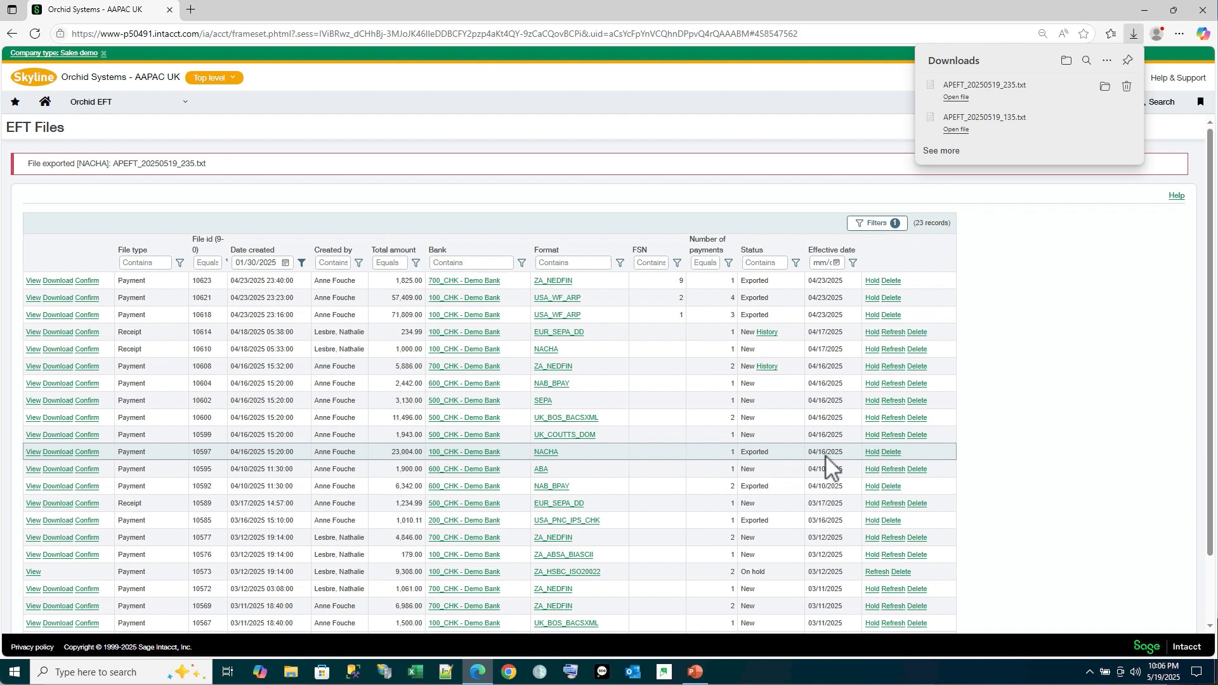
Open the NACHA format for editing from the list of EFT formats
{"action": "left_click", "coordinate": [187, 103]}
{"action": "mouse_move", "coordinate": [256, 272]}
{"action": "left_click", "coordinate": [375, 271]}
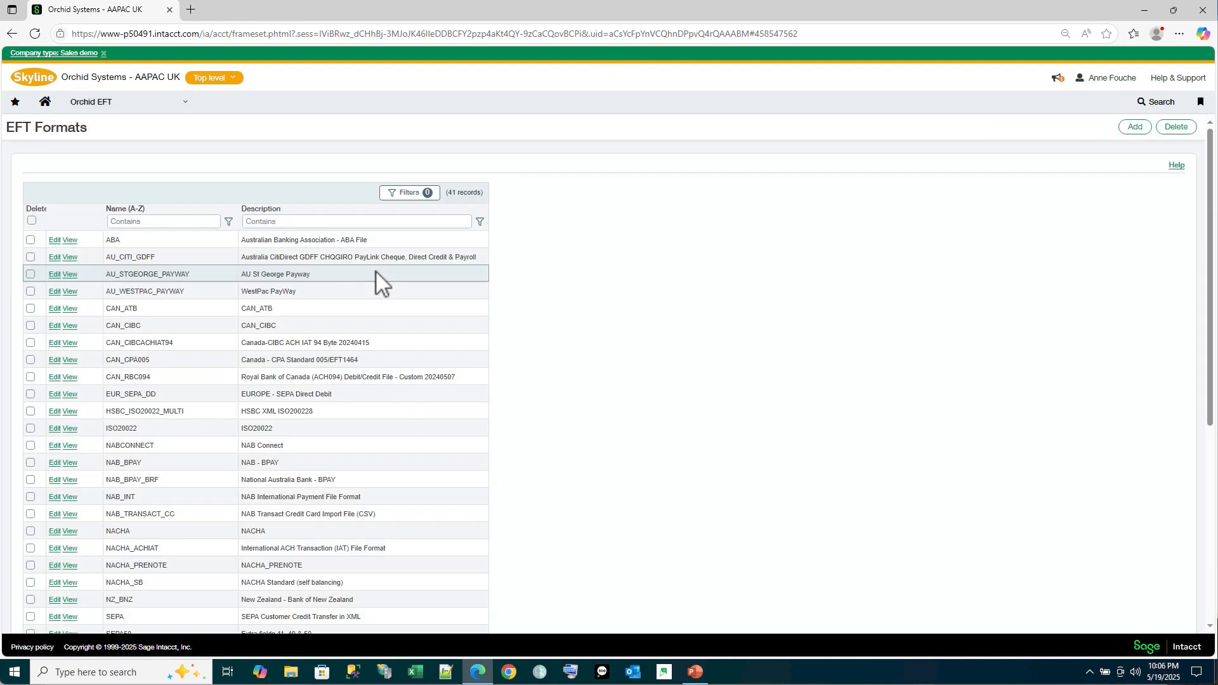
{"action": "left_click", "coordinate": [52, 535]}
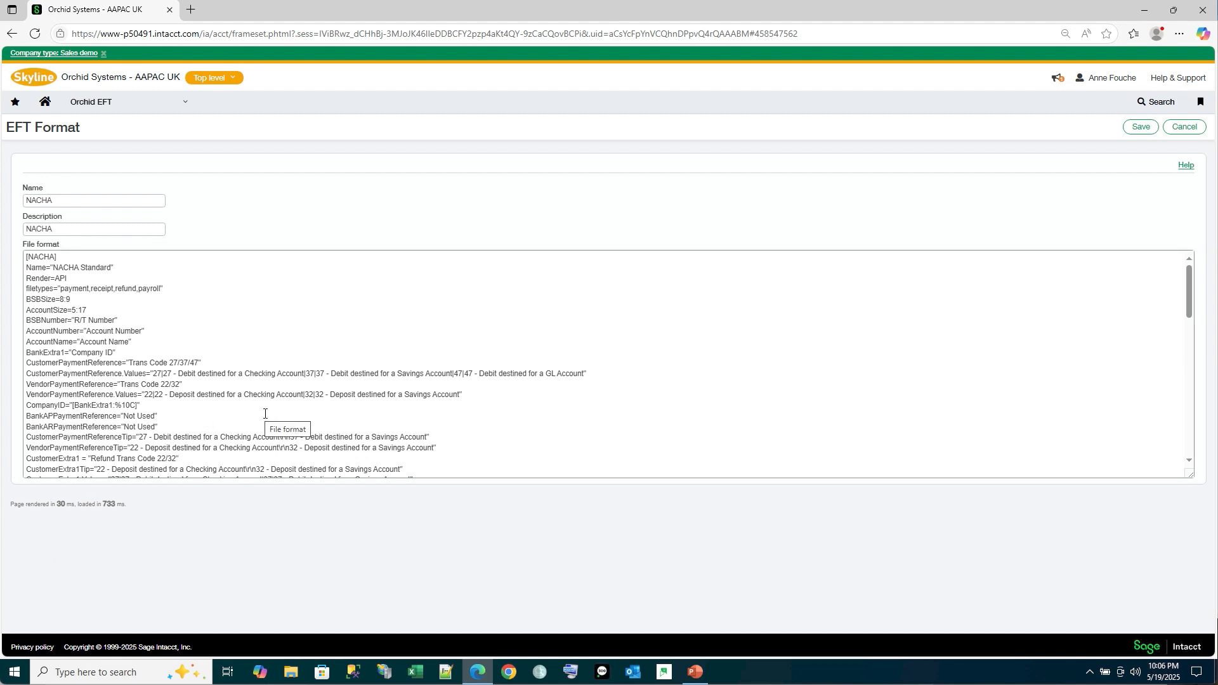
In the HeaderAP2 line of the NACHA file format, replace FirstEntry.Date with EffectiveDate, keeping the YYMMDD pattern, and save the format
{"action": "scroll", "coordinate": [265, 413], "scroll_direction": "down", "scroll_amount": 10}
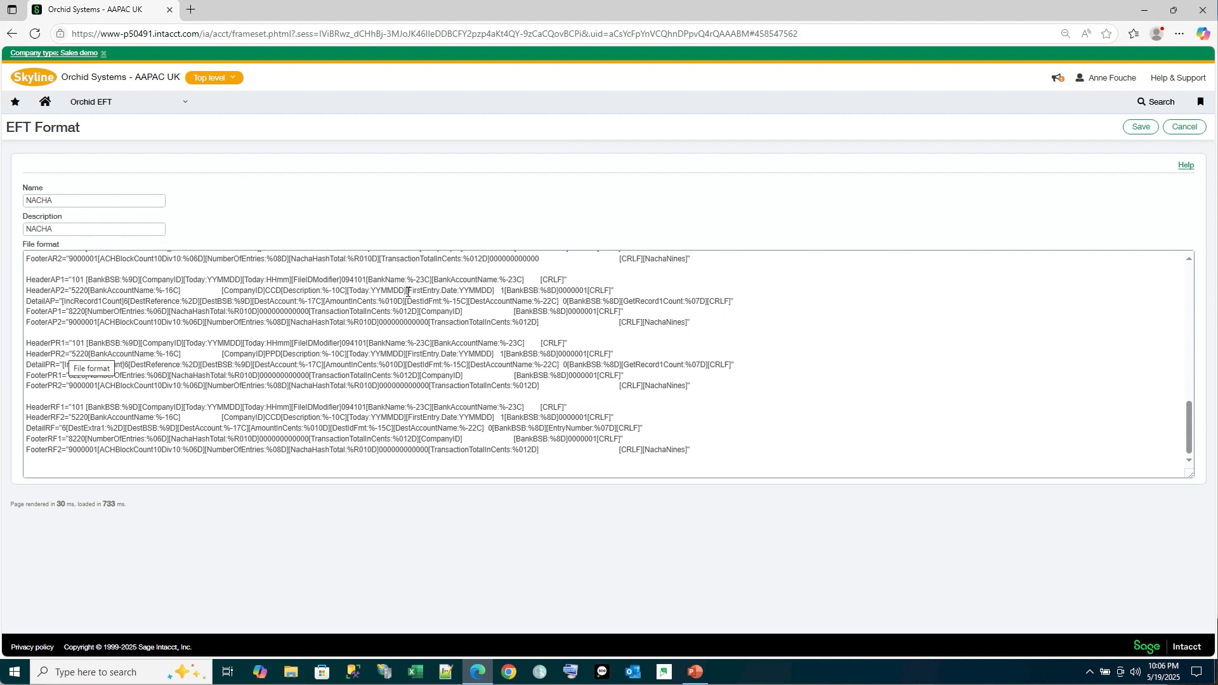
{"action": "left_click_drag", "start_coordinate": [406, 291], "coordinate": [442, 295]}
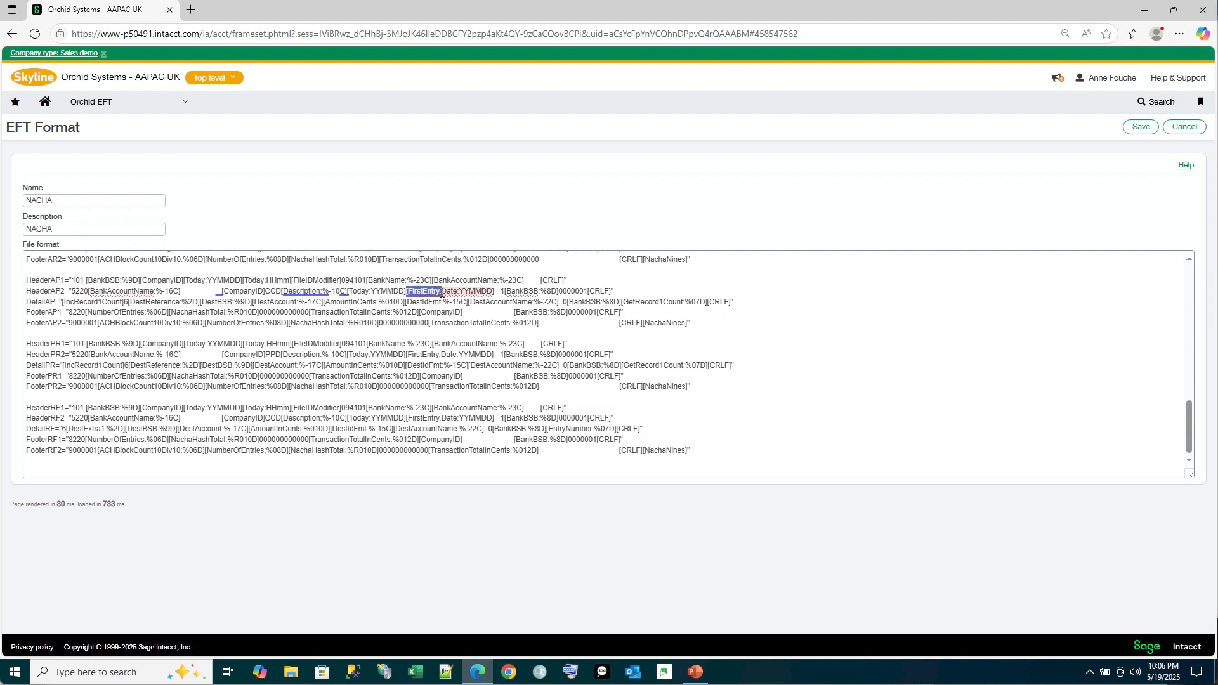
{"action": "type", "text": "Effec"}
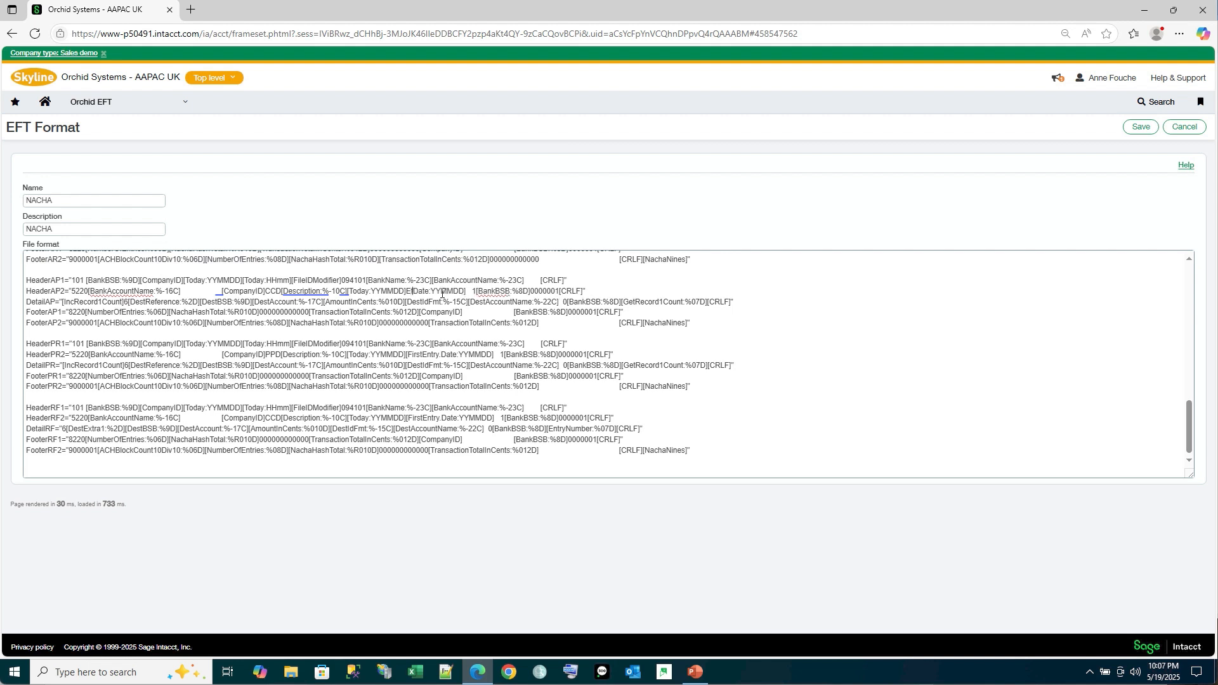
{"action": "type", "text": "tive"}
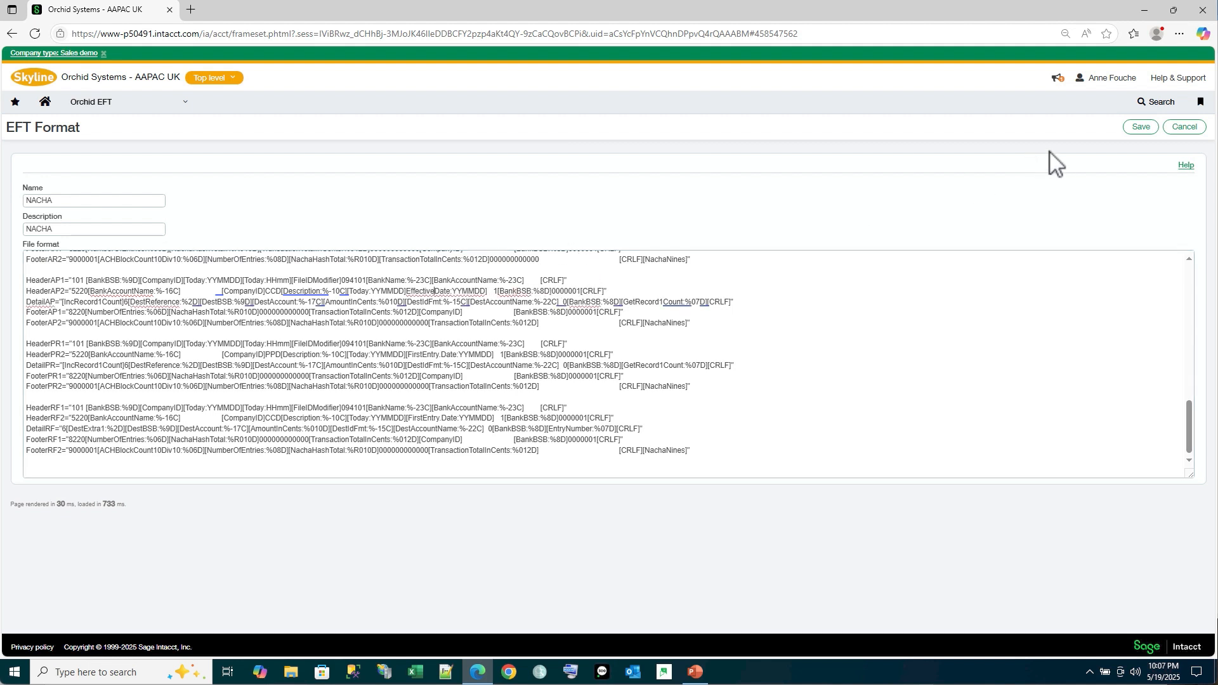
{"action": "left_click", "coordinate": [1142, 129]}
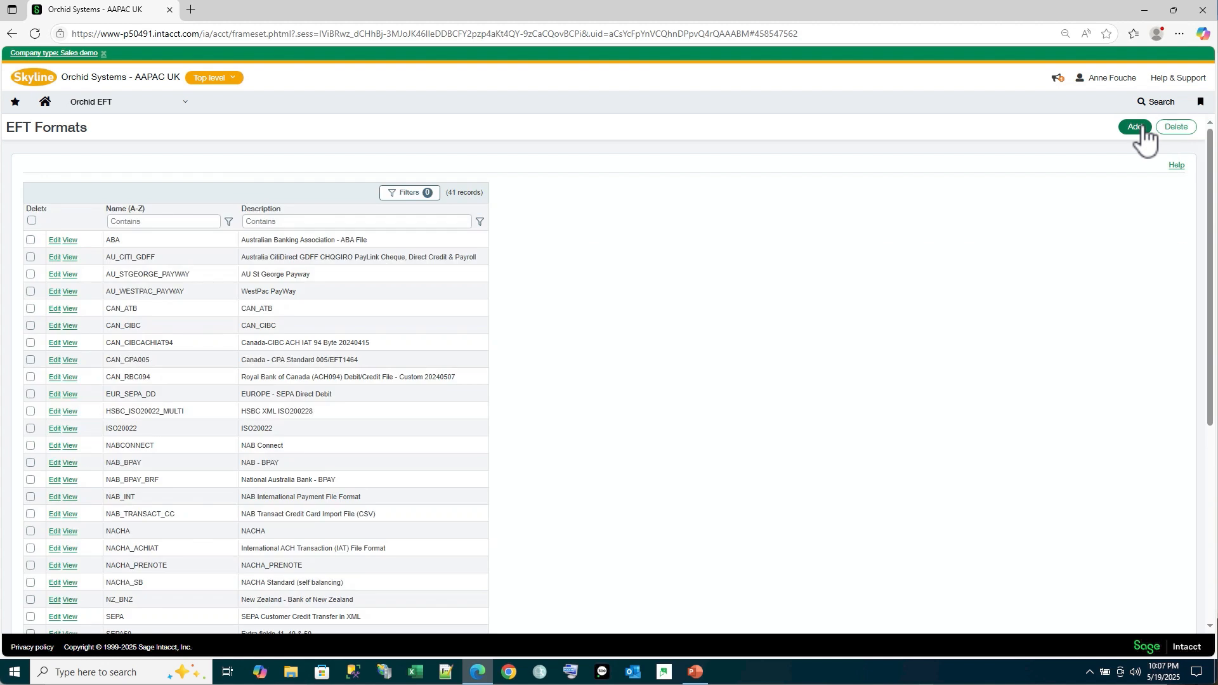
In the EFT File List, set the effective date of NACHA payment file 10597 to 05/22/2025 and apply the change
{"action": "left_click", "coordinate": [120, 116]}
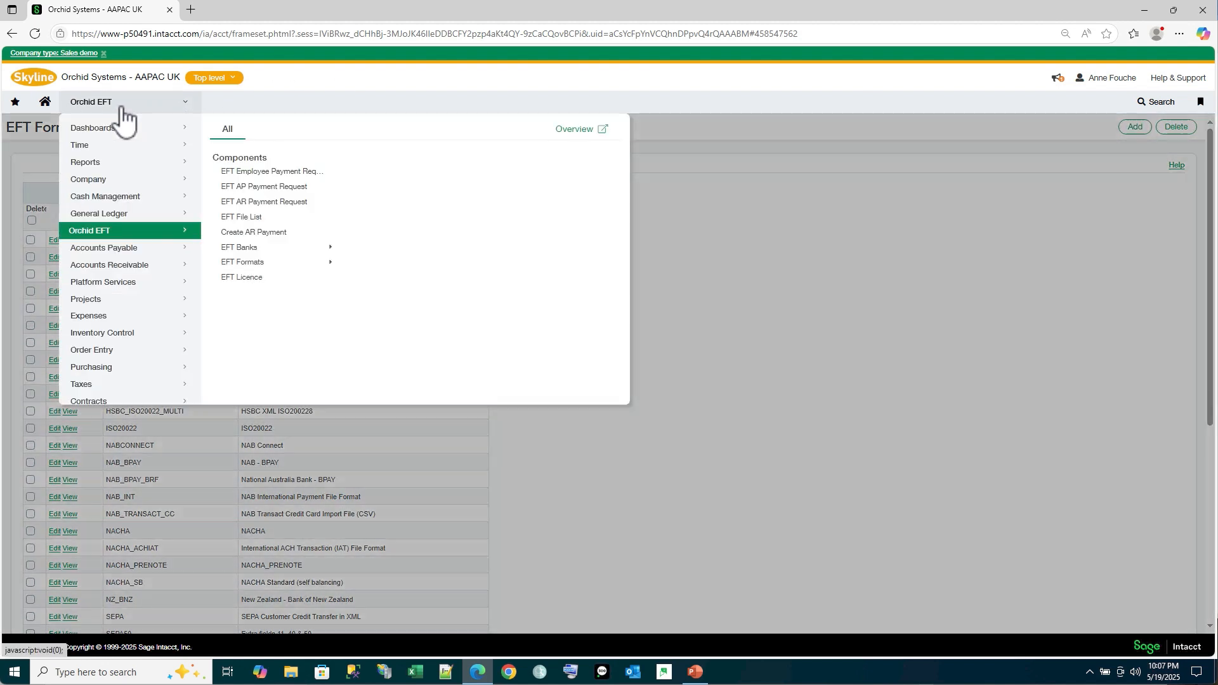
{"action": "left_click", "coordinate": [233, 218]}
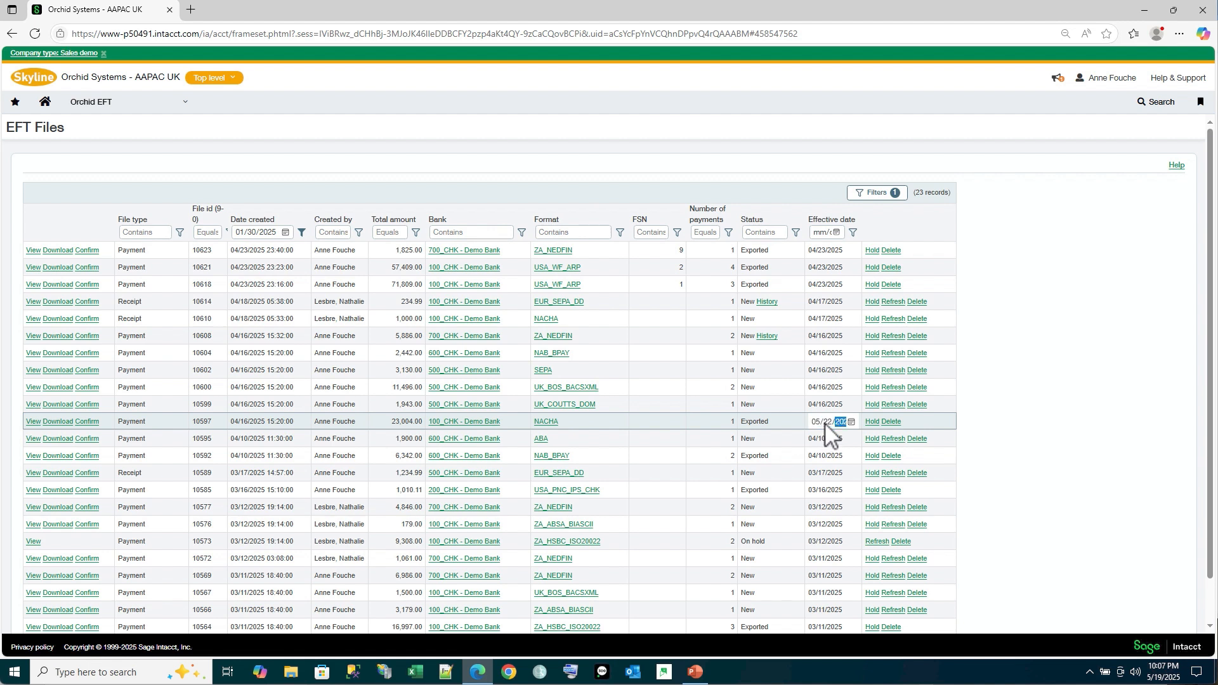
{"action": "key", "text": "Tab"}
{"action": "left_click", "coordinate": [915, 427]}
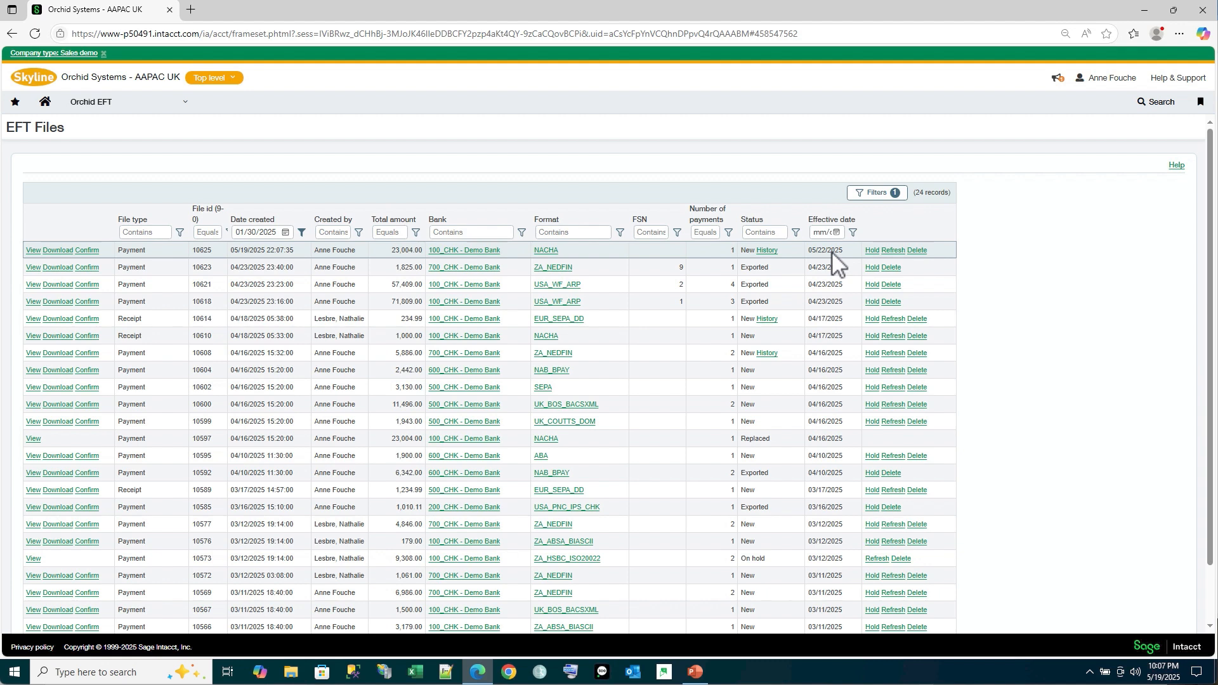
Show the history of the replacement NACHA payment file dated 05/22/2025, and download and open its exported text file
{"action": "left_click", "coordinate": [767, 250]}
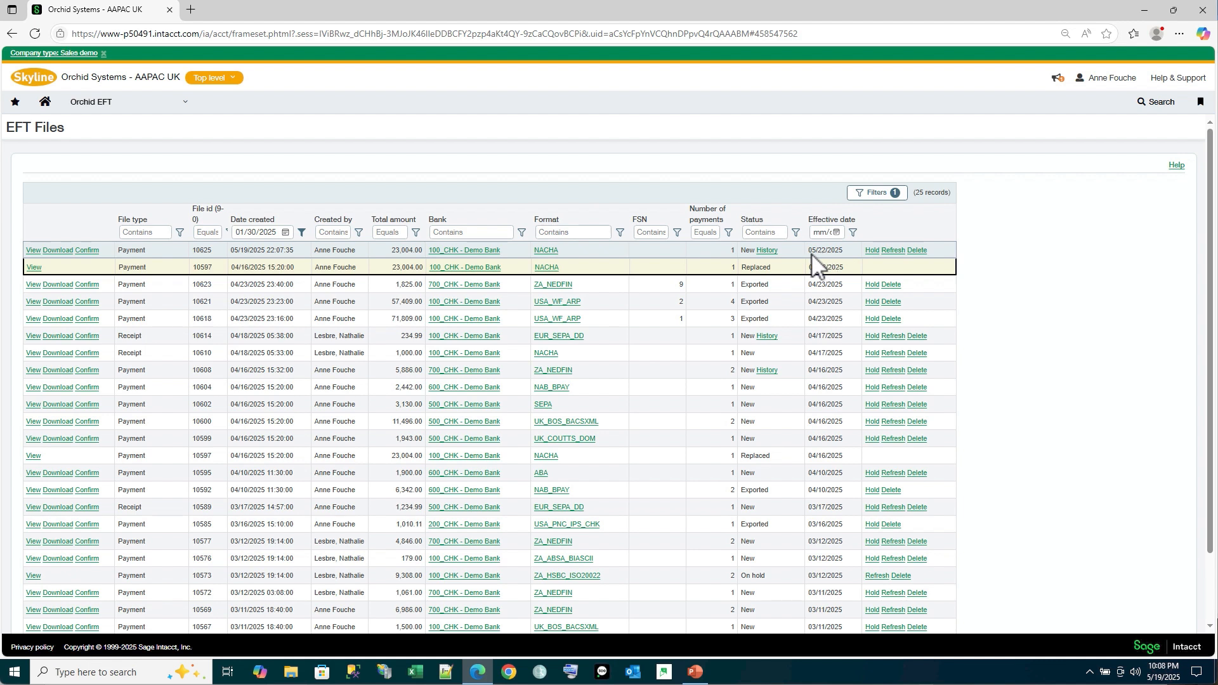
{"action": "left_click", "coordinate": [55, 251]}
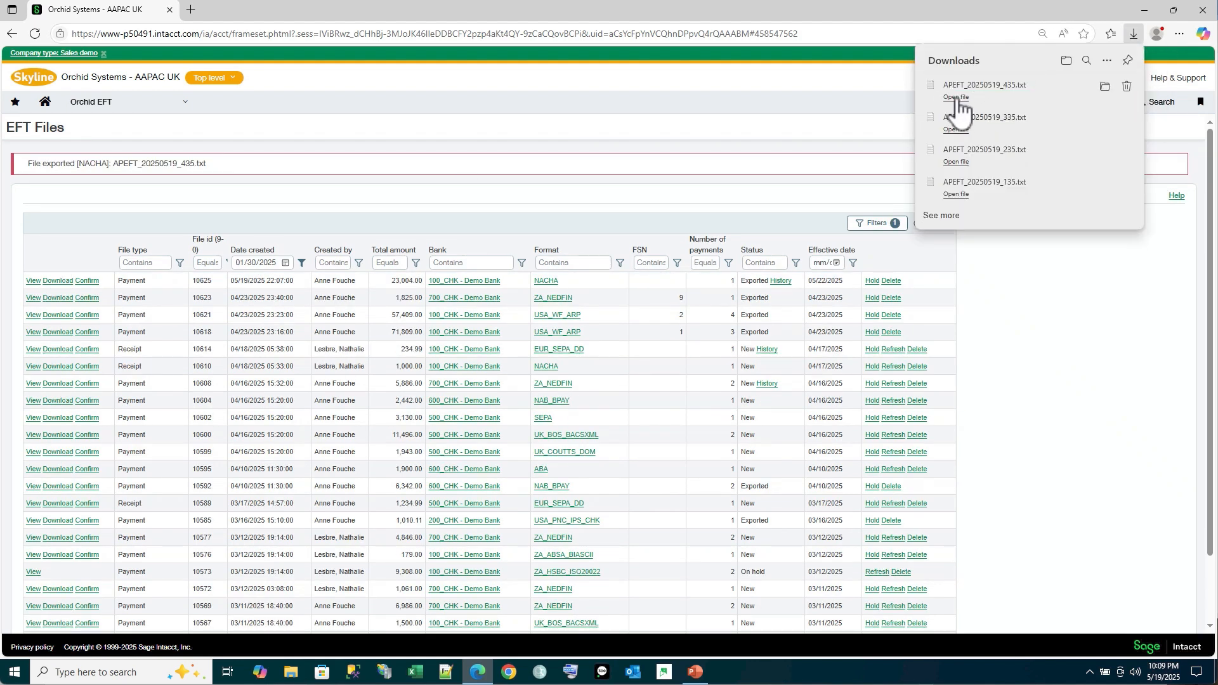
{"action": "left_click", "coordinate": [956, 98]}
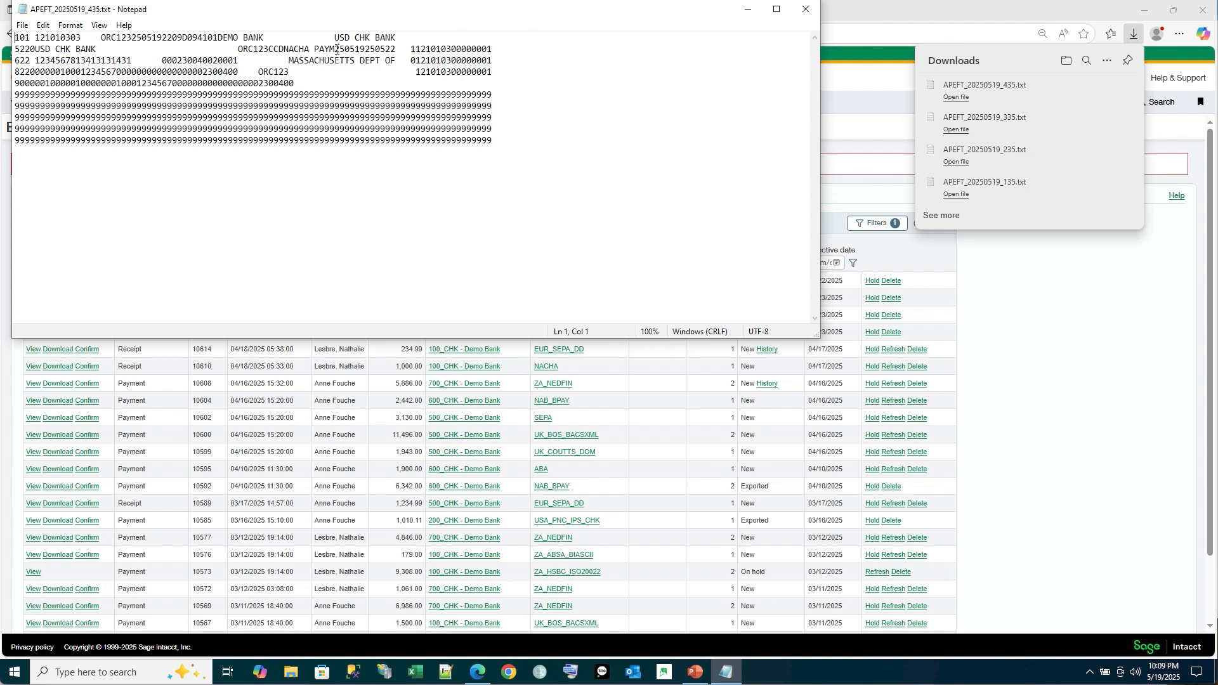
Check the creation and effective dates in the batch header line of the newly exported NACHA file, and close the file
{"action": "left_click_drag", "start_coordinate": [336, 49], "coordinate": [365, 51]}
{"action": "left_click", "coordinate": [366, 49]}
{"action": "left_click_drag", "start_coordinate": [367, 48], "coordinate": [395, 50]}
{"action": "left_click", "coordinate": [803, 9]}
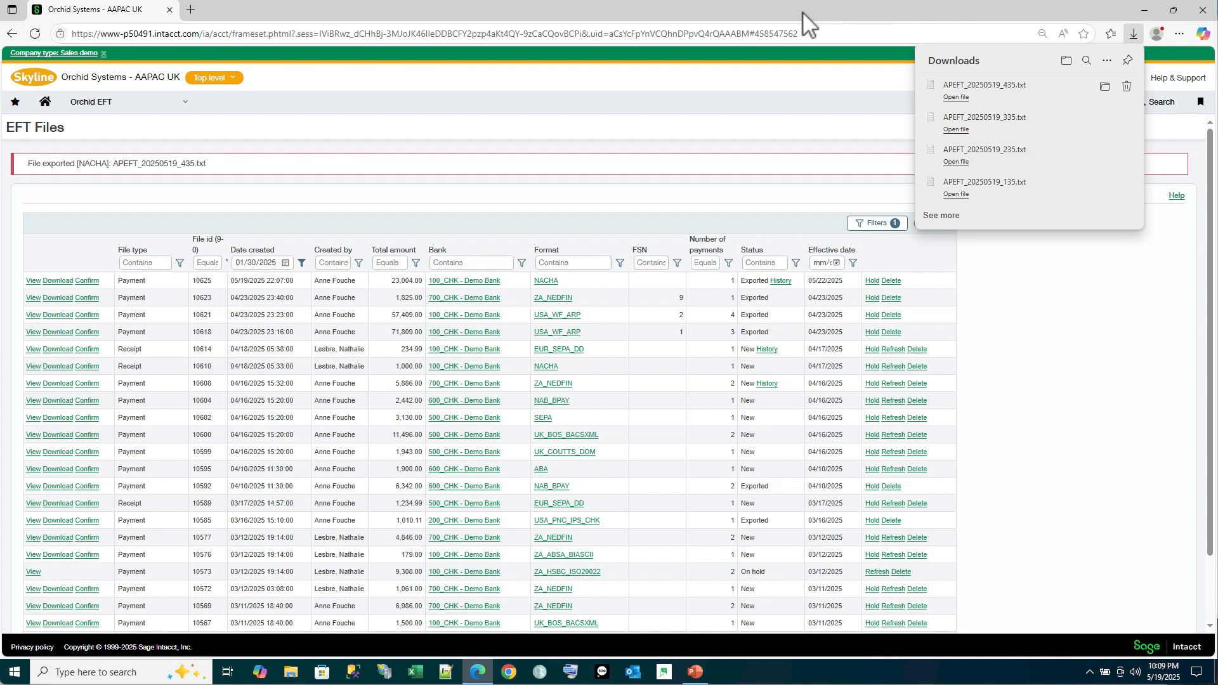